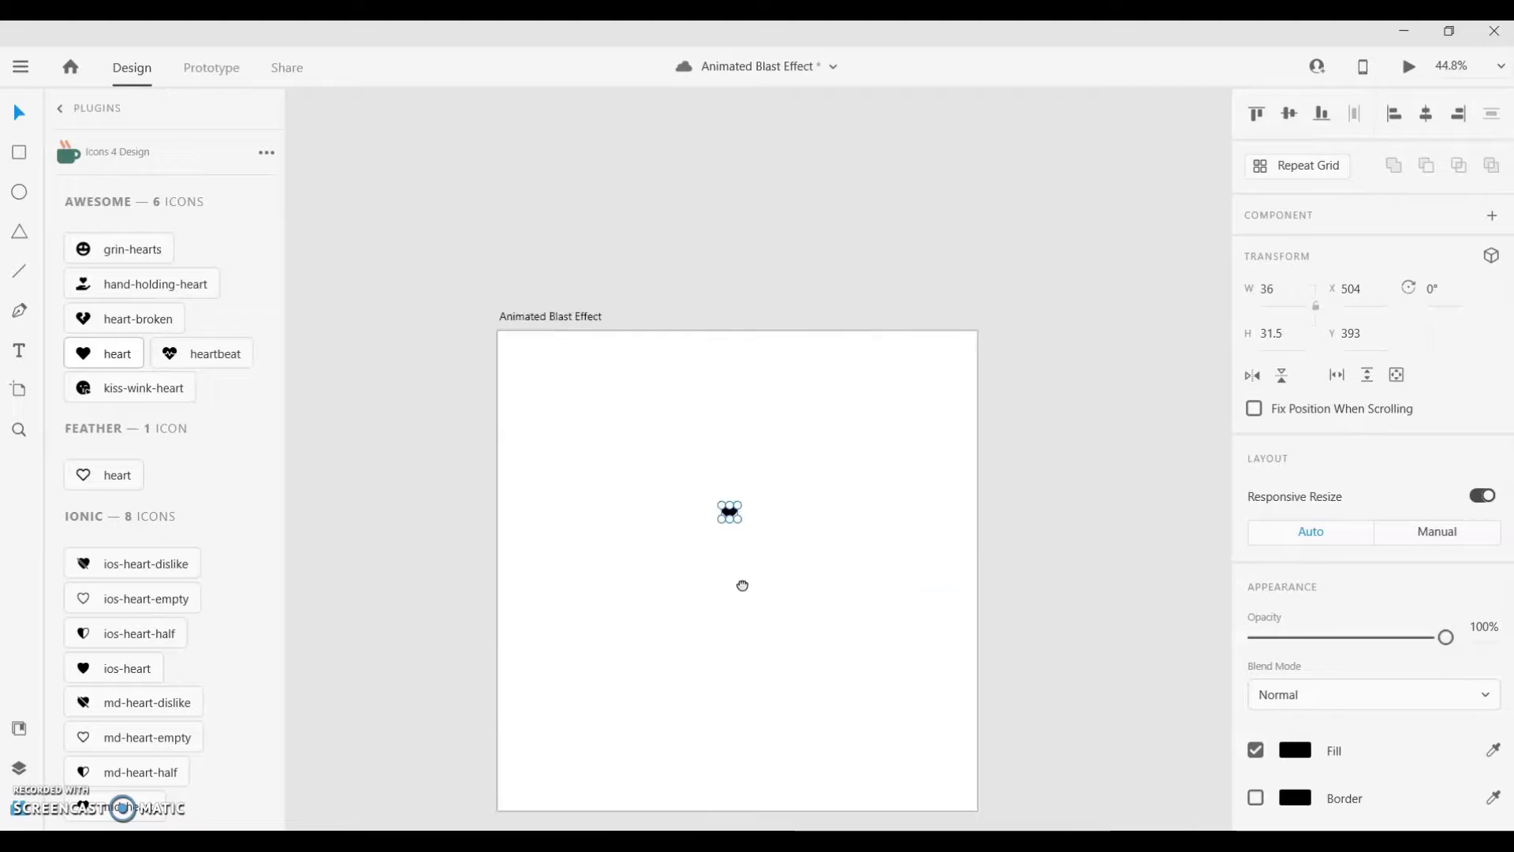
- Enlarge the heart icon to about 233 × 204 and centre it on the artboard
{"action": "left_click_drag", "start_coordinate": [729, 515], "coordinate": [805, 597]}
{"action": "scroll", "coordinate": [797, 589], "scroll_direction": "down", "scroll_amount": 6}
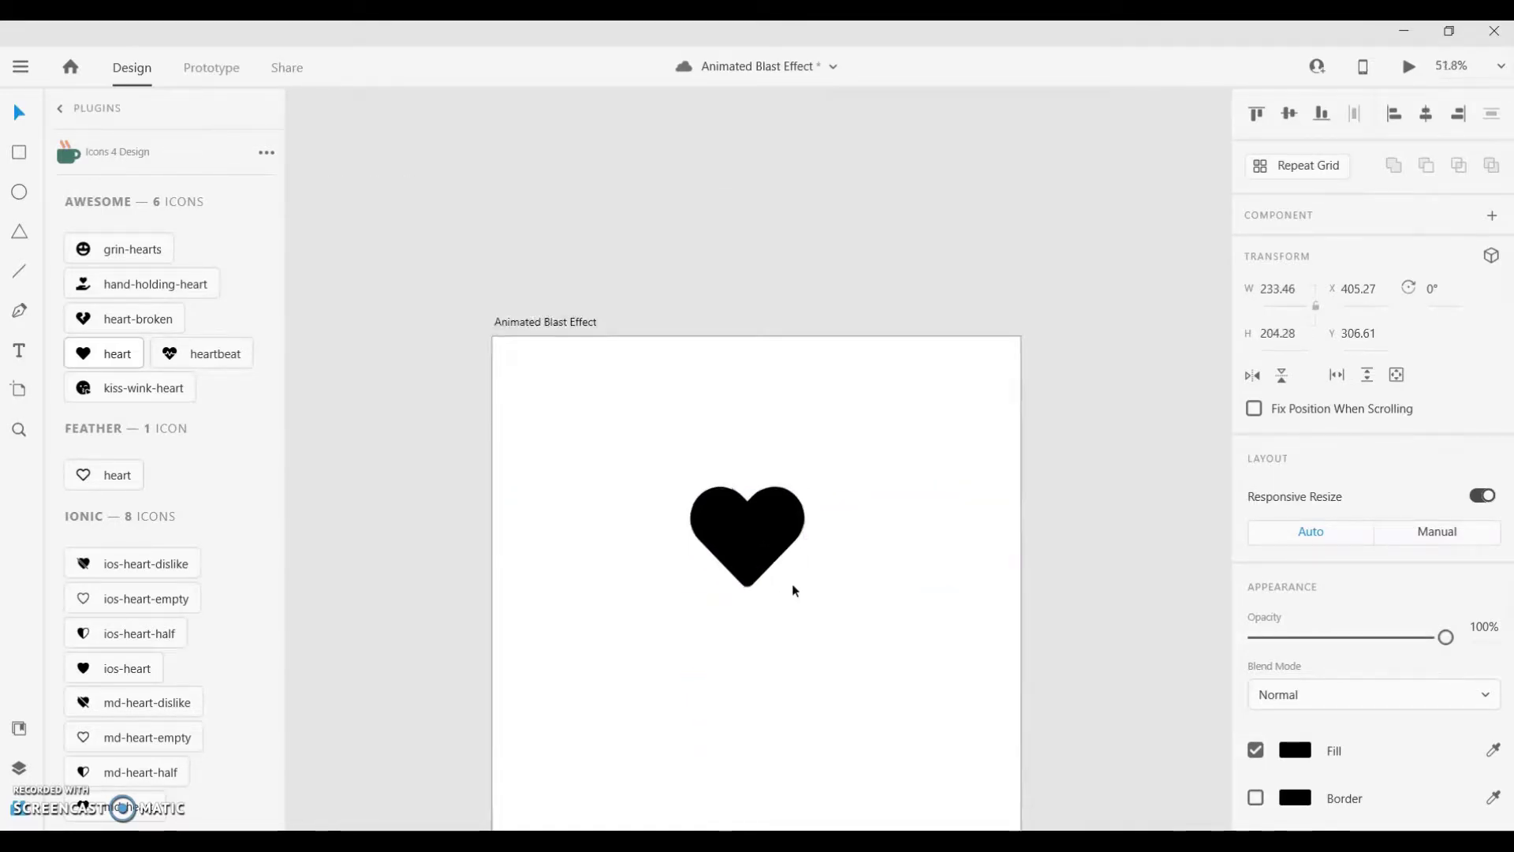
{"action": "key", "text": "shift+c"}
{"action": "key", "text": "shift+m"}
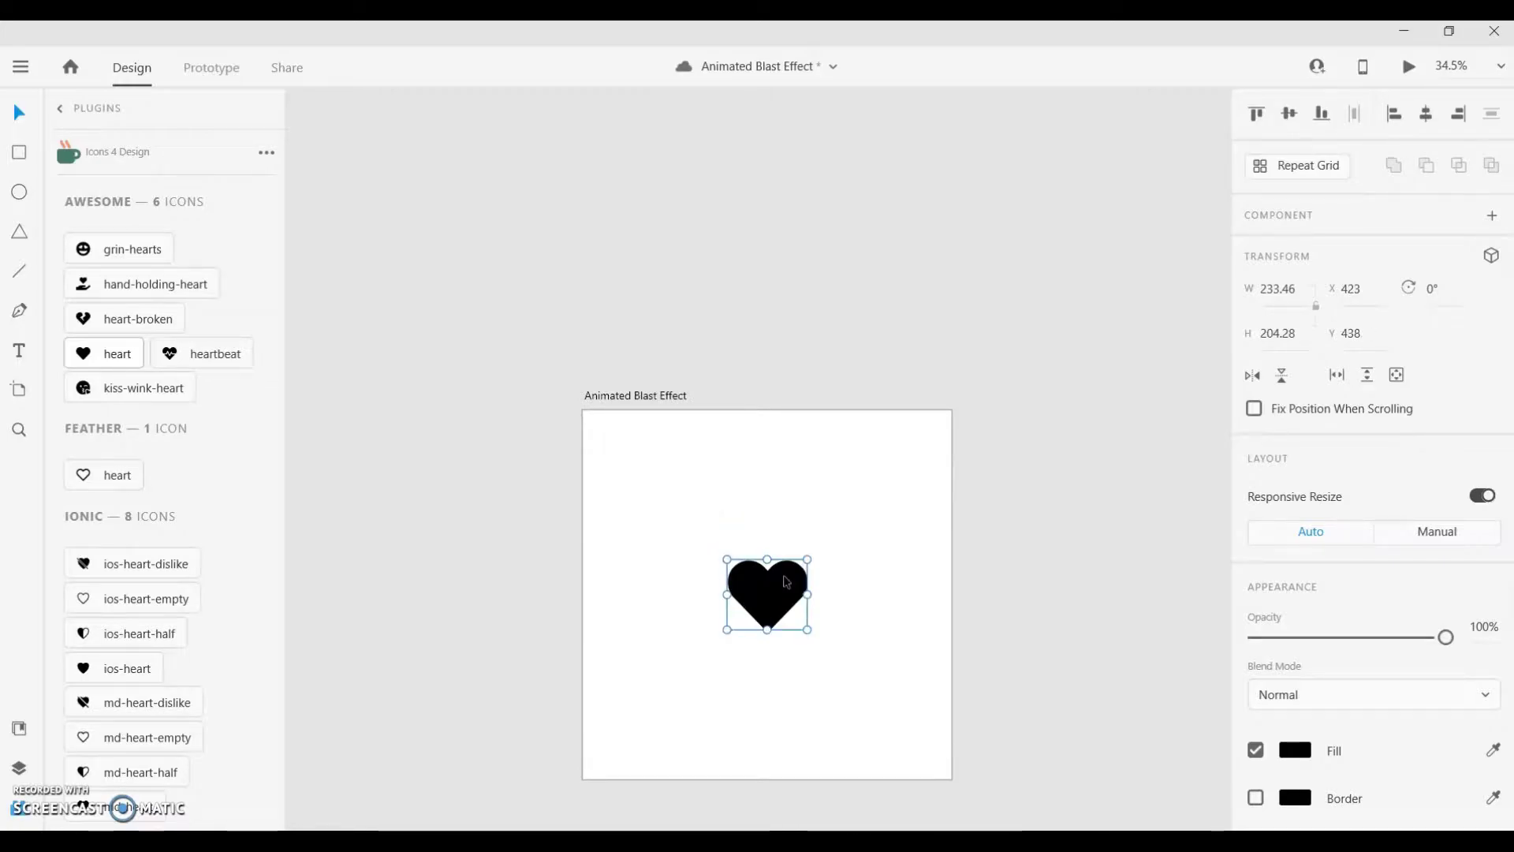
{"action": "scroll", "coordinate": [786, 583], "scroll_direction": "up", "scroll_amount": 3}
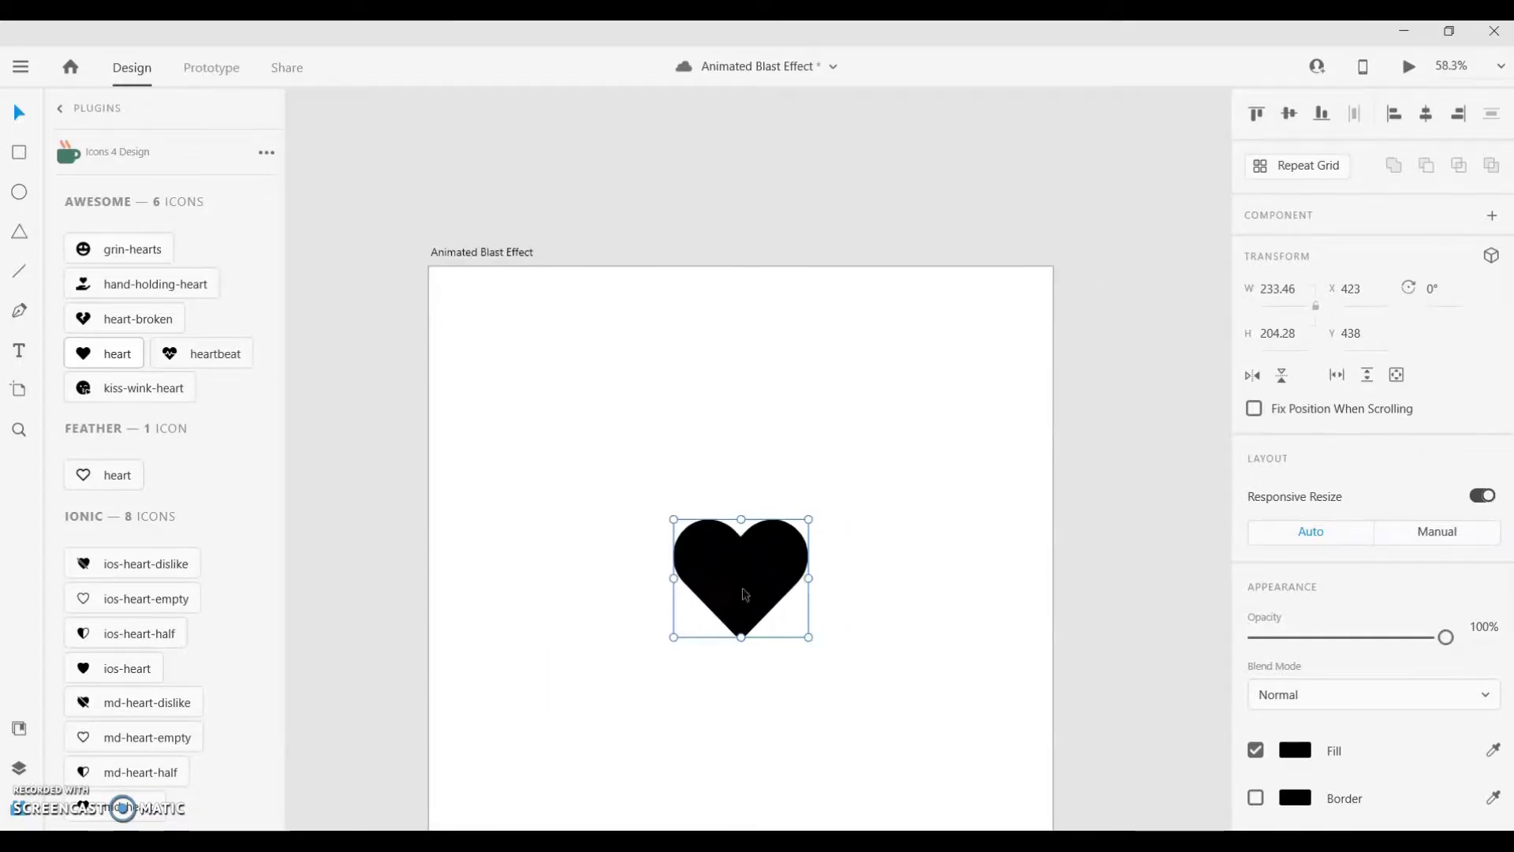
- Set the heart's fill to #FF0000 and save that red as a colour swatch
{"action": "scroll", "coordinate": [1460, 725], "scroll_direction": "down", "scroll_amount": 2}
{"action": "left_click", "coordinate": [1294, 604]}
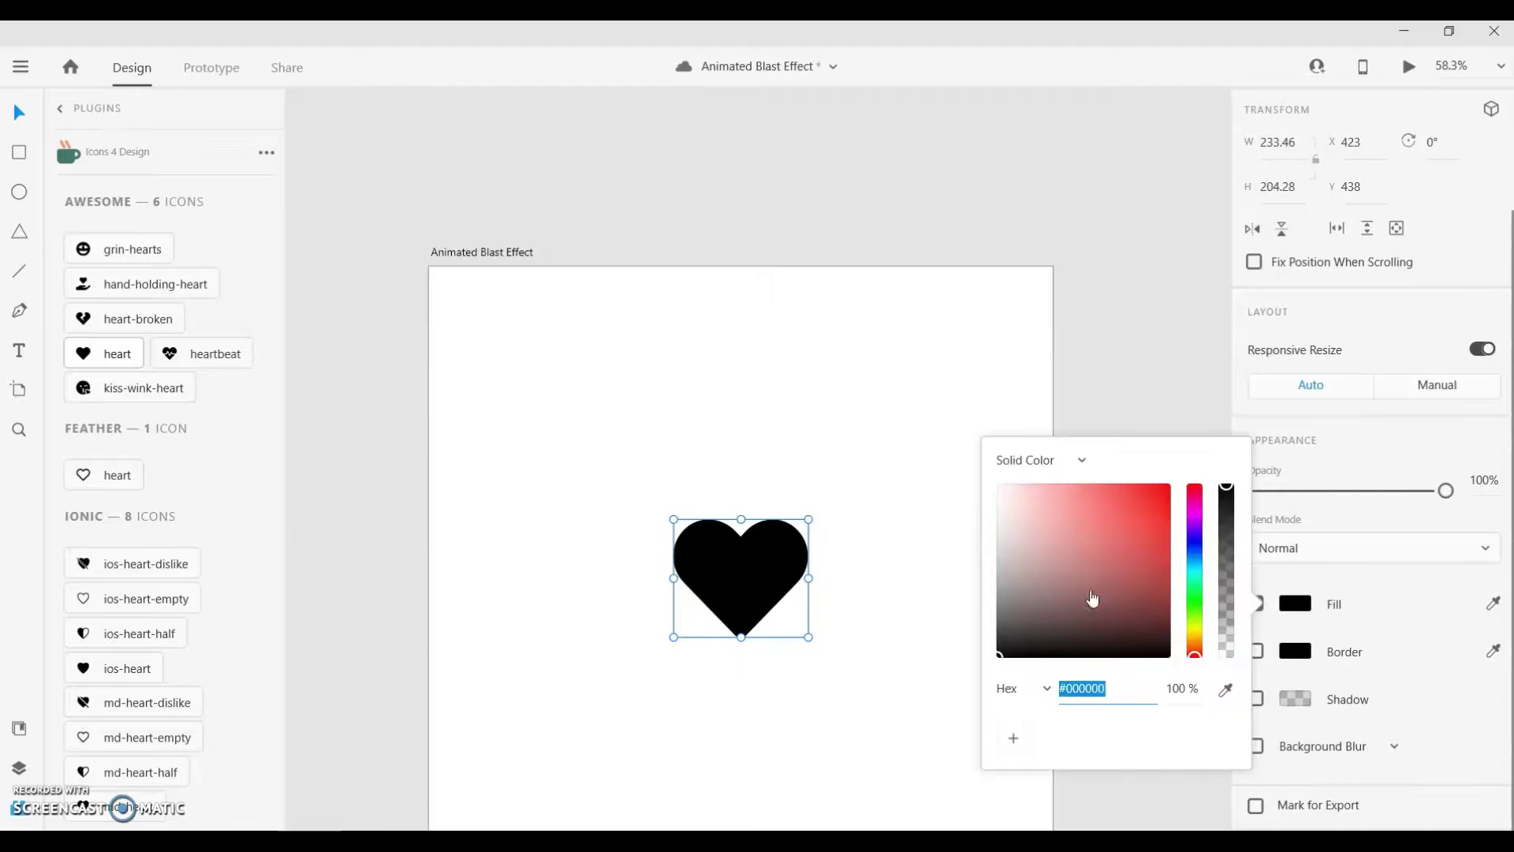
{"action": "type", "text": "ff0000"}
{"action": "key", "text": "Return"}
{"action": "left_click", "coordinate": [1014, 737]}
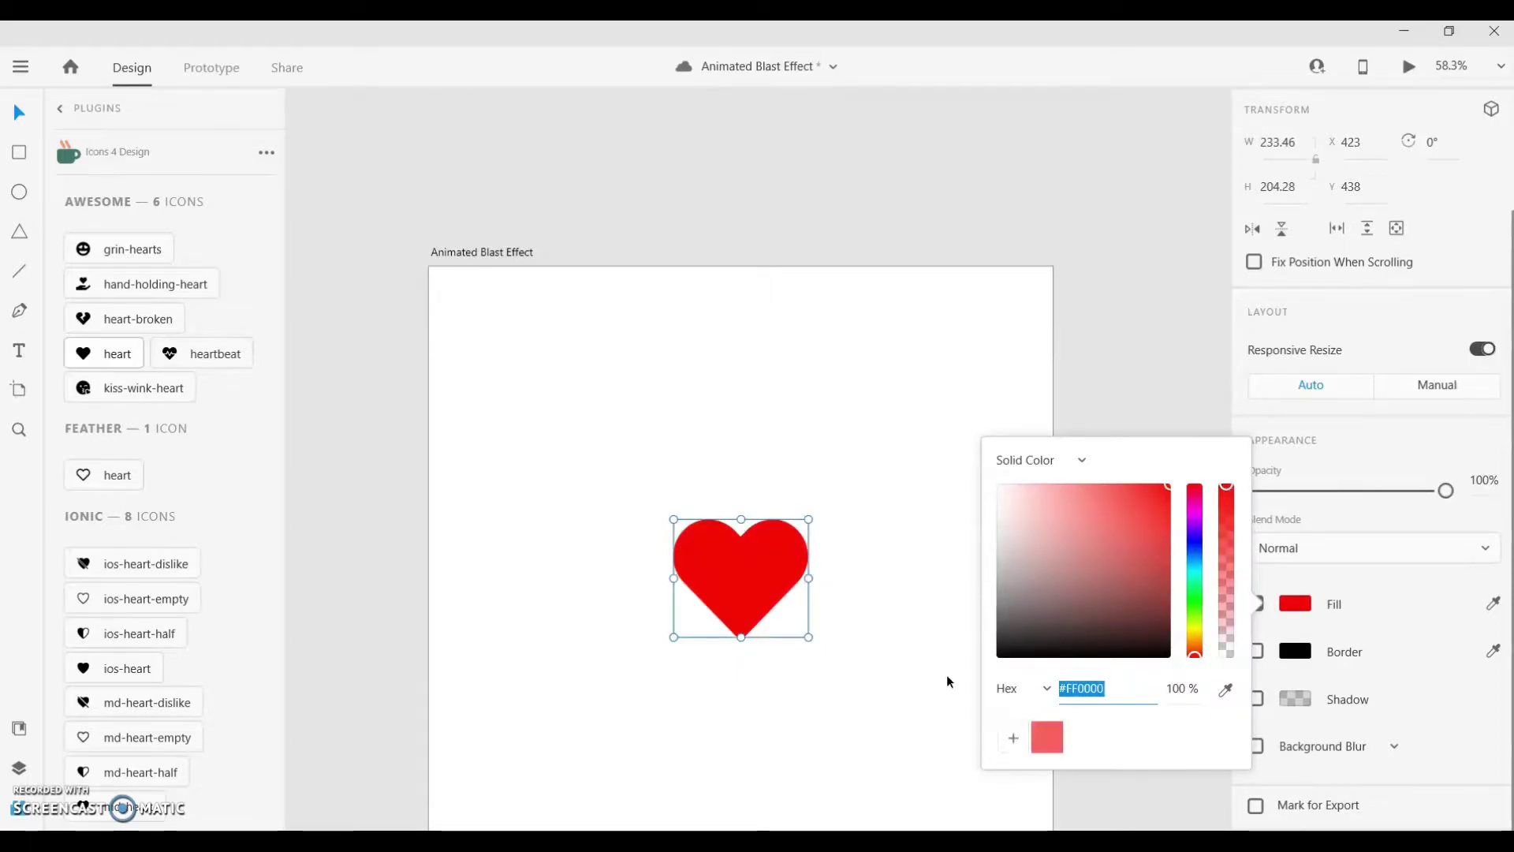
{"action": "left_click", "coordinate": [722, 472]}
- Draw a vertical line about 115 long above the heart, aligned with its centre
{"action": "key", "text": "l"}
{"action": "left_click", "coordinate": [615, 434]}
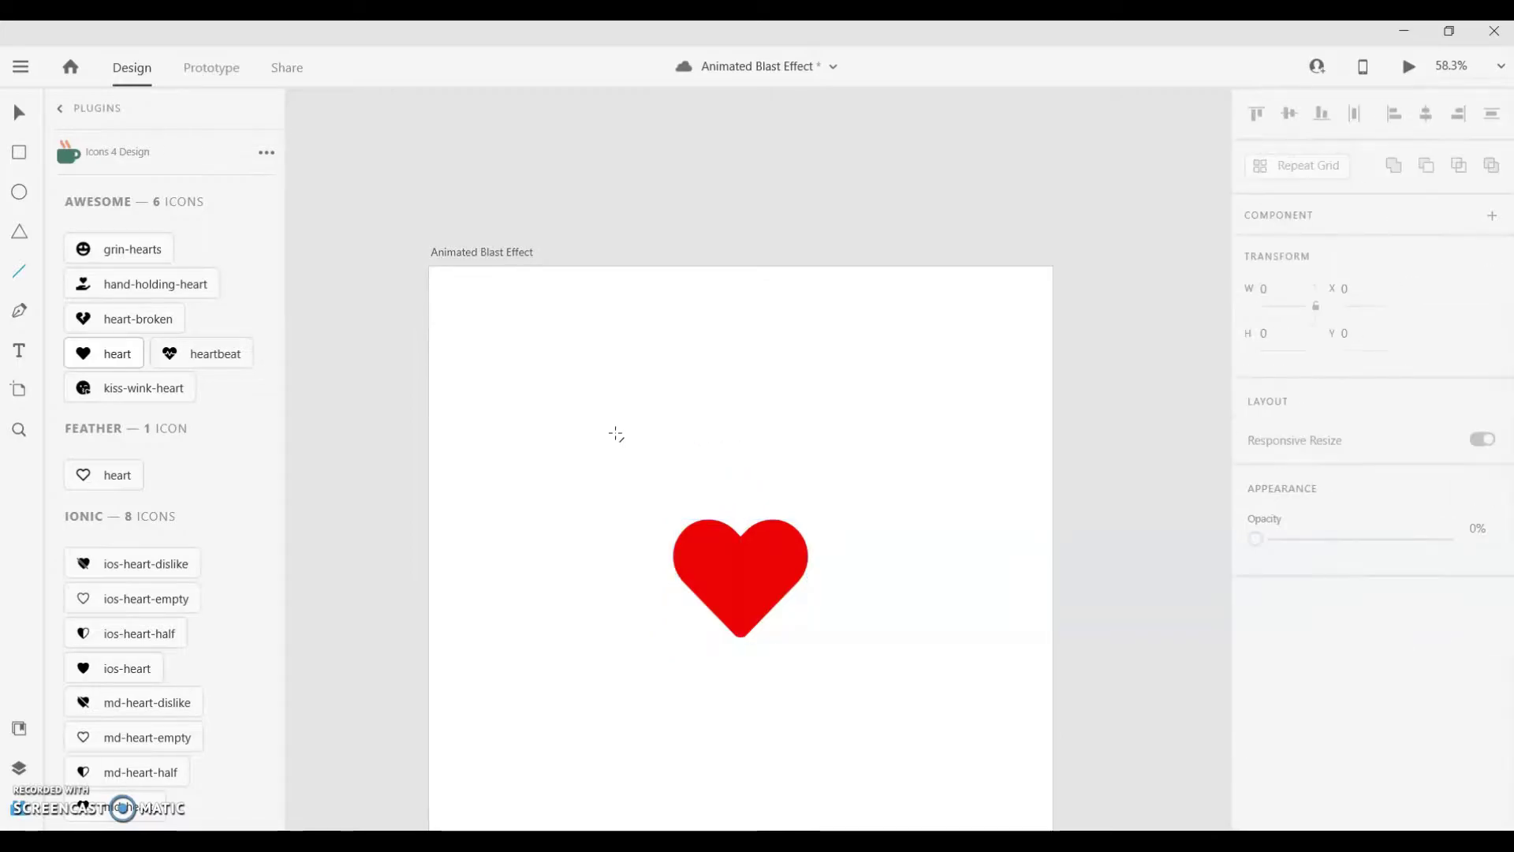
{"action": "left_click", "coordinate": [23, 117]}
{"action": "left_click", "coordinate": [19, 271]}
{"action": "left_click_drag", "start_coordinate": [741, 478], "coordinate": [741, 426]}
{"action": "key", "text": "v"}
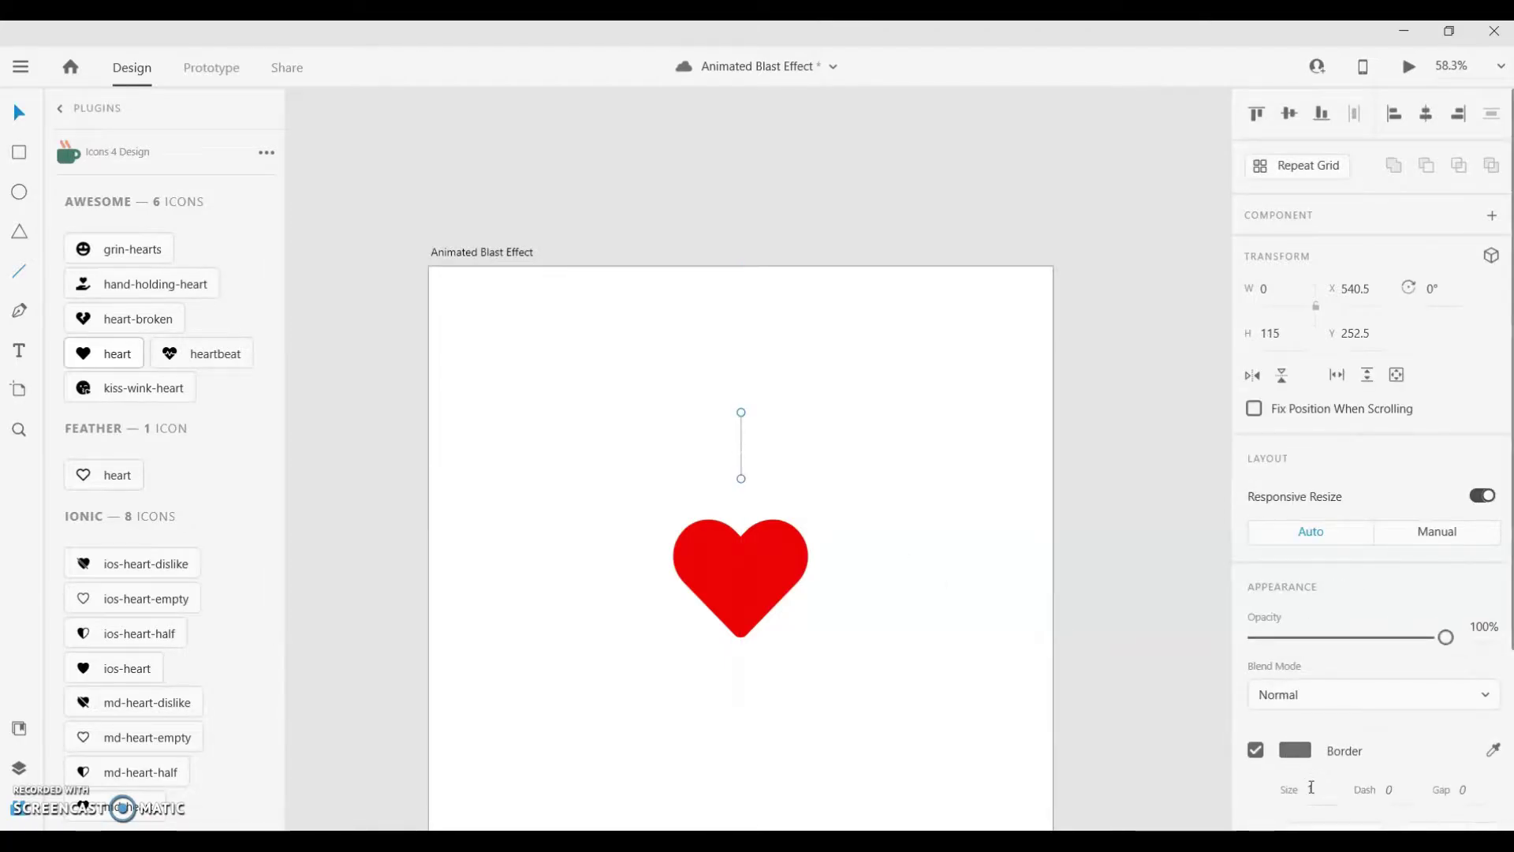
- Give the line a border of size 7 with round caps, coloured with the saved red swatch #FF0000
{"action": "key", "text": "Return"}
{"action": "scroll", "coordinate": [1311, 787], "scroll_direction": "down", "scroll_amount": 2}
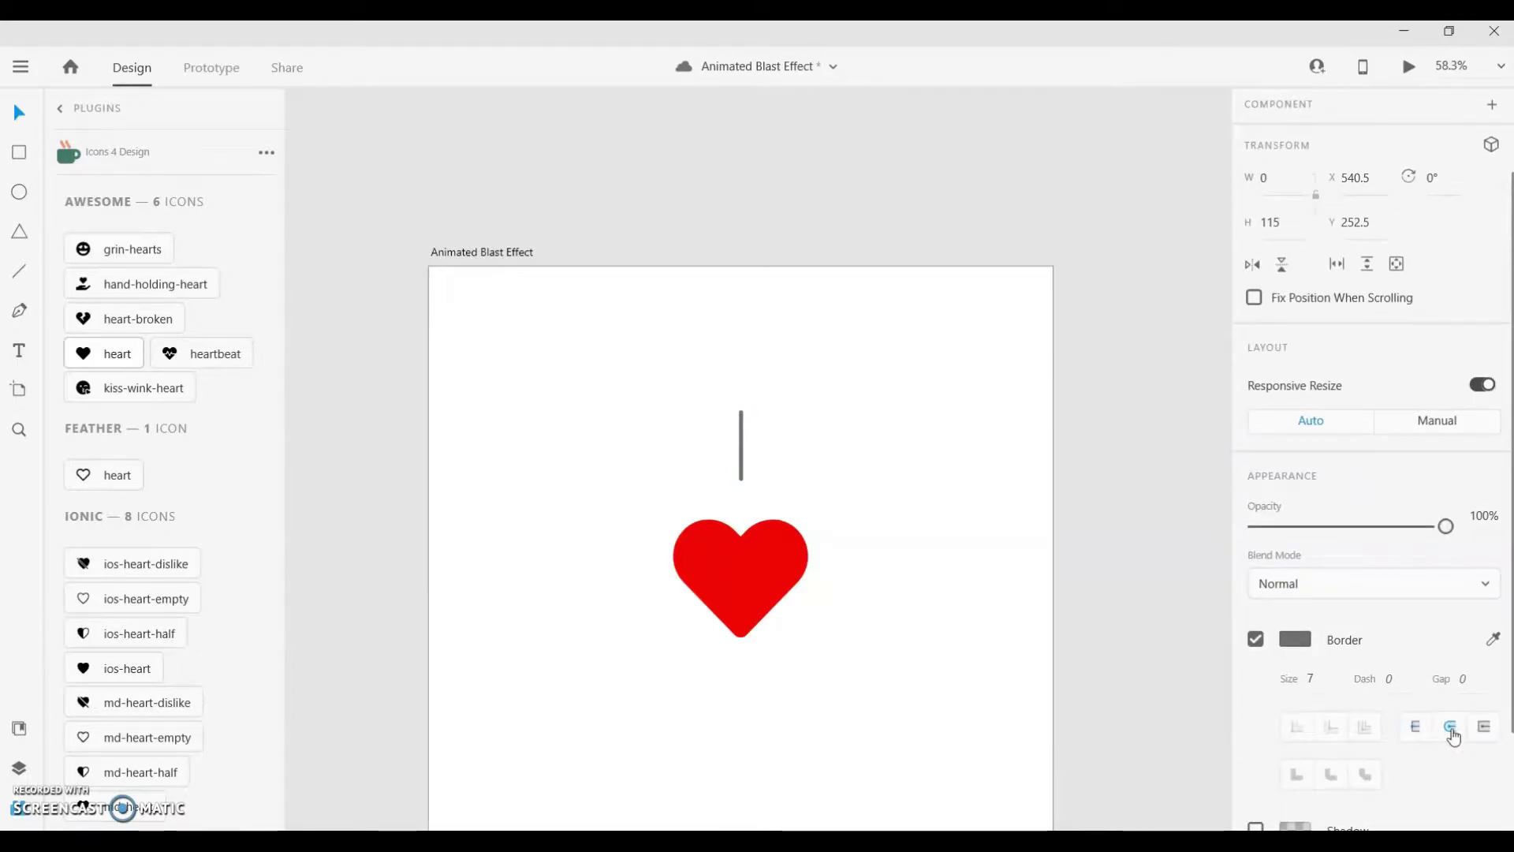
{"action": "left_click", "coordinate": [1293, 641]}
{"action": "left_click", "coordinate": [1047, 757]}
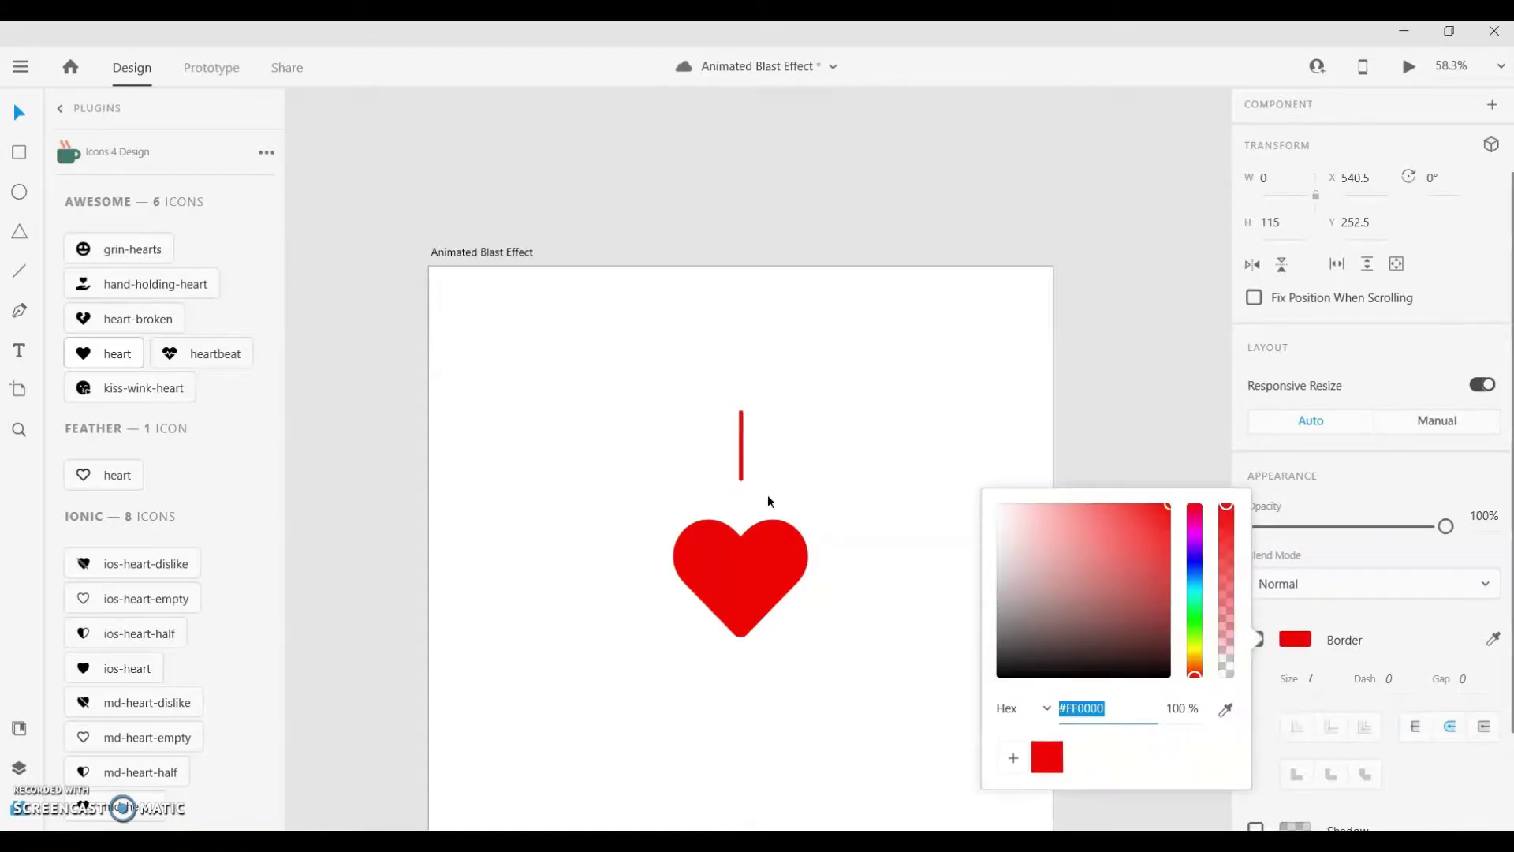
{"action": "left_click", "coordinate": [748, 454]}
- Move the line further above the heart to X 540, Y 222.5 and save the document
{"action": "scroll", "coordinate": [746, 454], "scroll_direction": "up", "scroll_amount": 1}
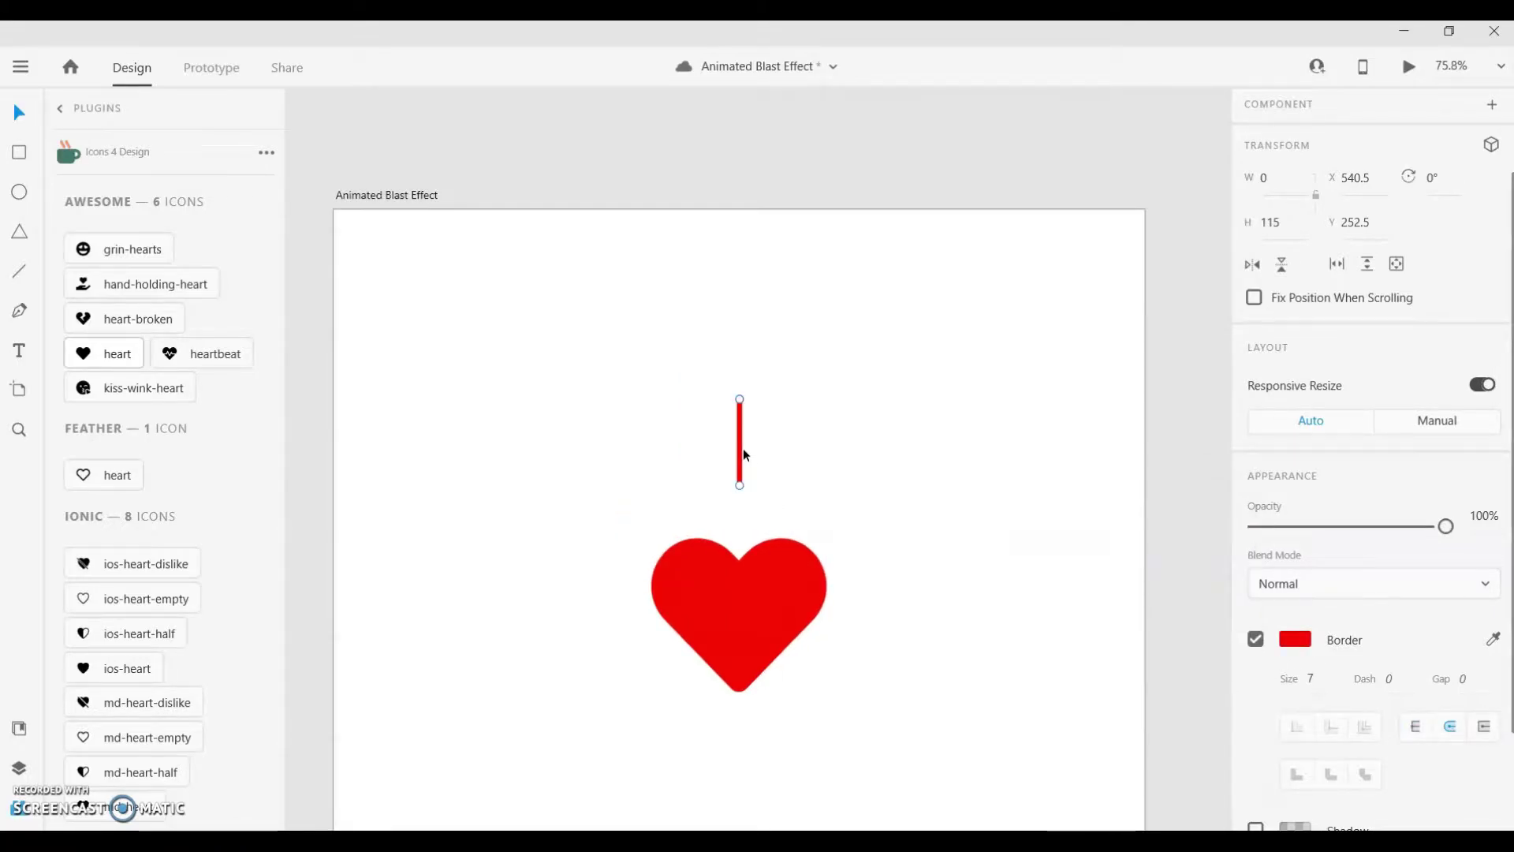
{"action": "left_click_drag", "start_coordinate": [741, 436], "coordinate": [741, 419]}
{"action": "key", "text": "Up"}
{"action": "key", "text": "Up"}
{"action": "key", "text": "Up"}
{"action": "key", "text": "Up"}
{"action": "key", "text": "Up"}
{"action": "key", "text": "Up"}
{"action": "key", "text": "Up"}
{"action": "key", "text": "Up"}
{"action": "key", "text": "ctrl+s"}
{"action": "left_click_drag", "start_coordinate": [811, 541], "coordinate": [771, 358]}
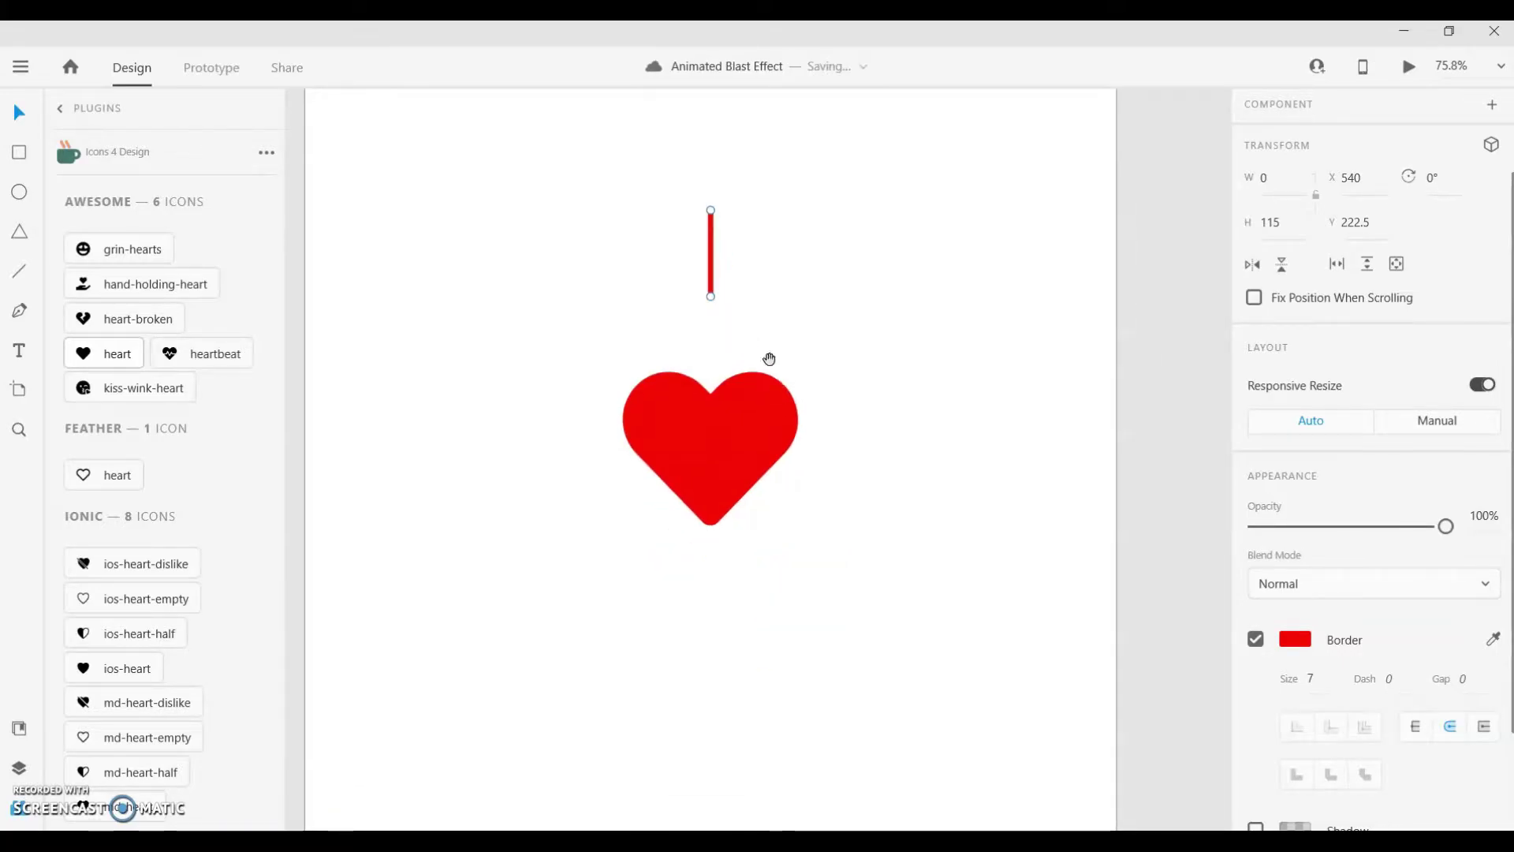
{"action": "right_click", "coordinate": [707, 245]}
{"action": "key", "text": "Escape"}
{"action": "key", "text": "Escape"}
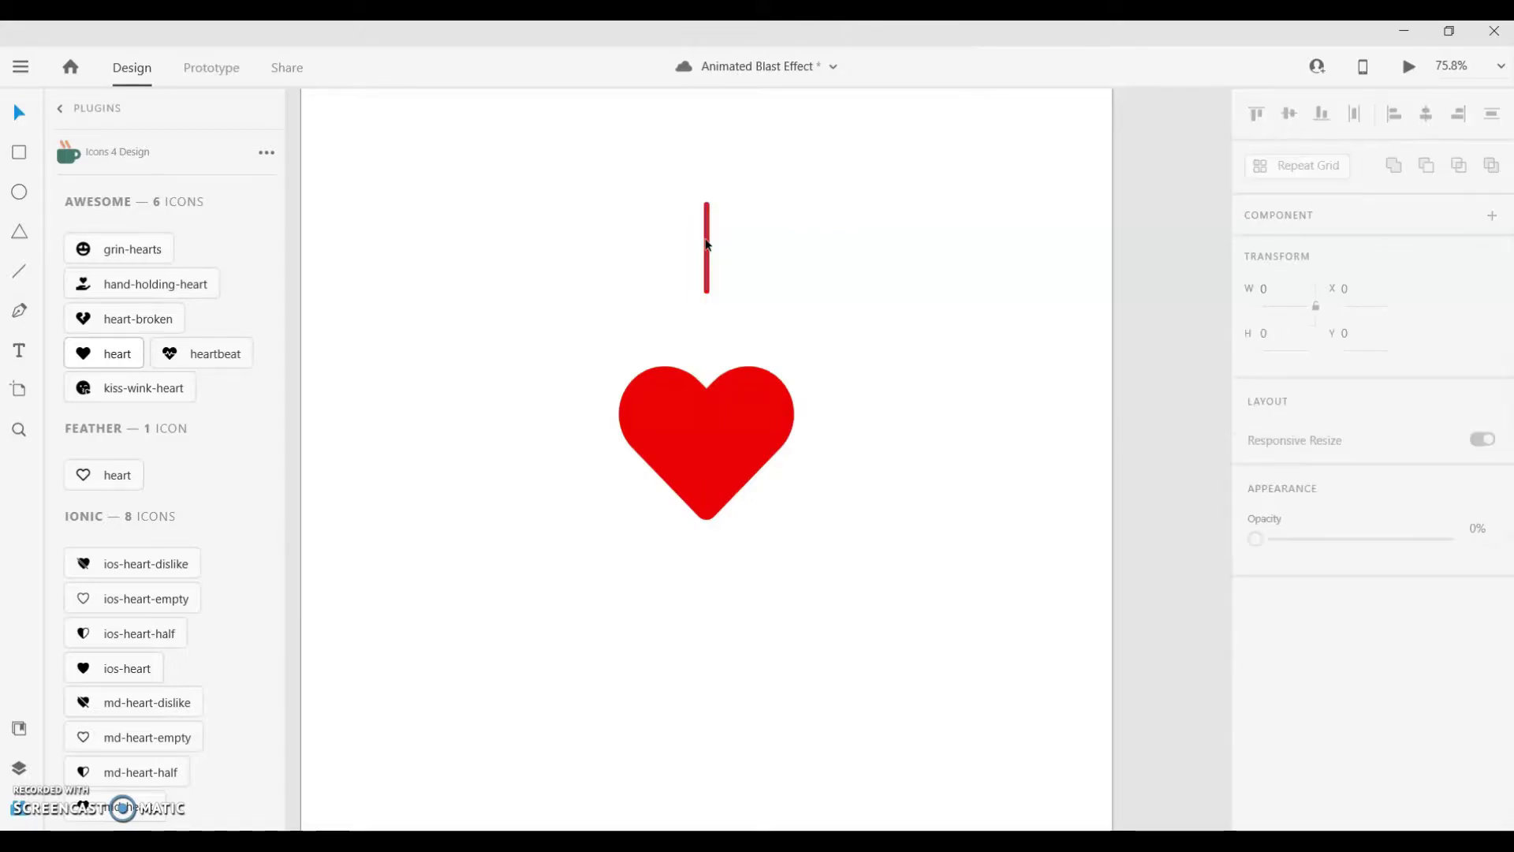
{"action": "right_click", "coordinate": [707, 244]}
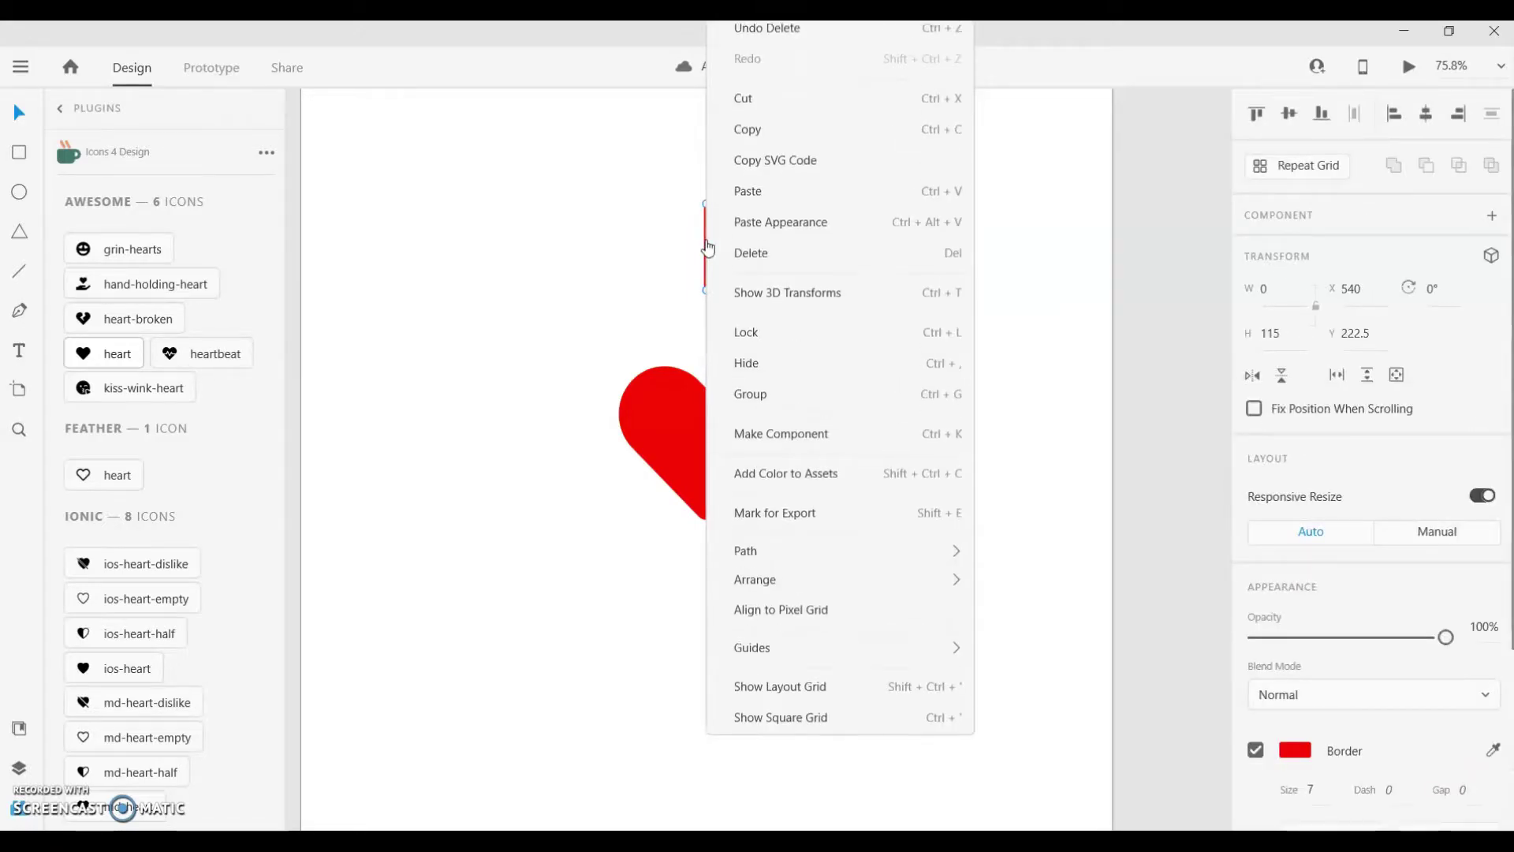
{"action": "left_click", "coordinate": [779, 227]}
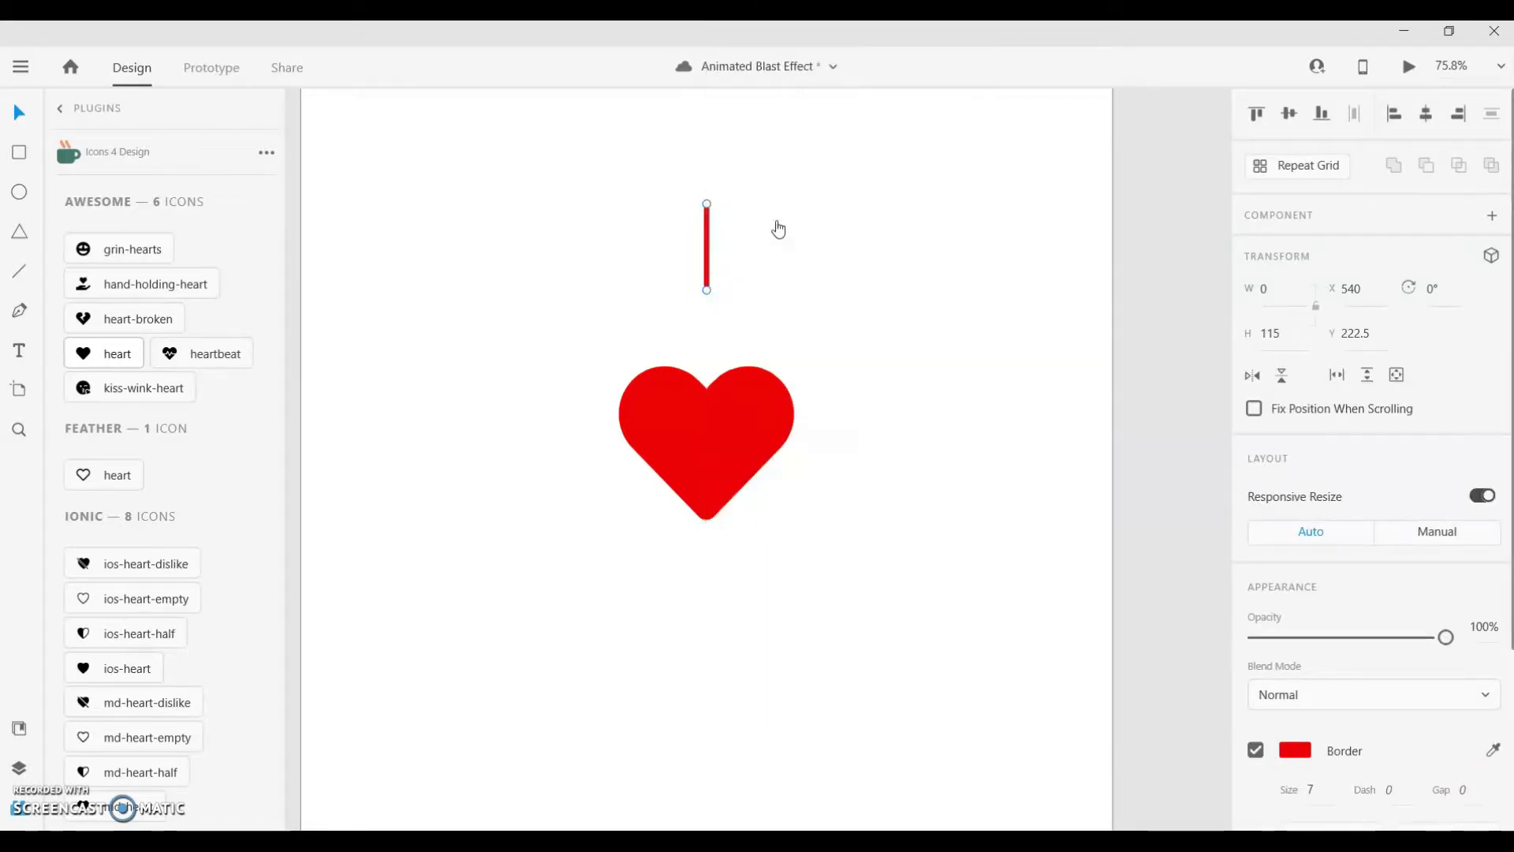
- Duplicate the vertical line and place the copy directly below the heart, matching the gap above it
{"action": "right_click", "coordinate": [707, 254]}
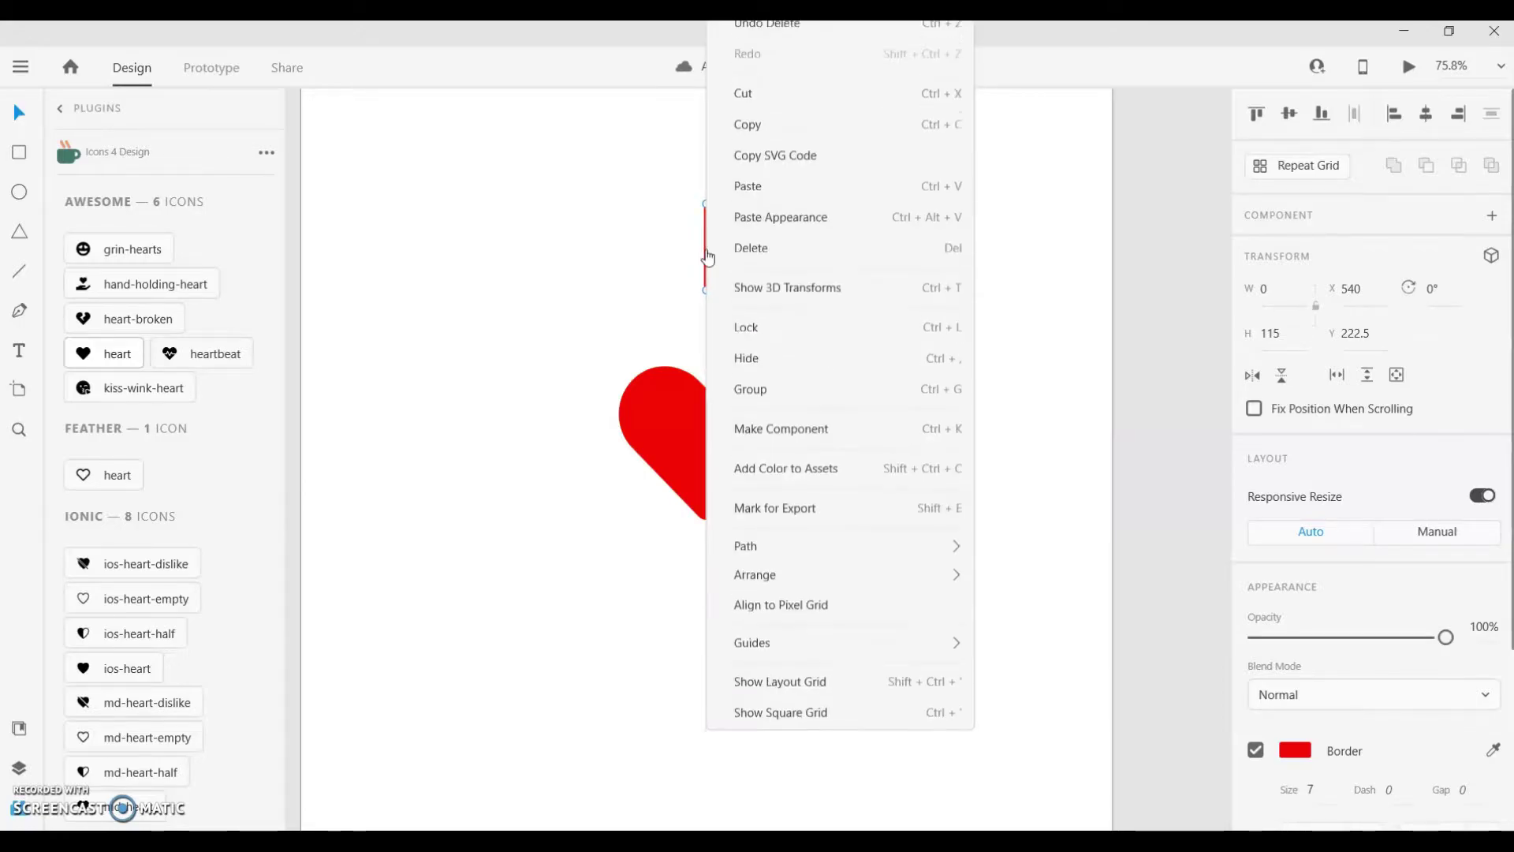
{"action": "left_click", "coordinate": [760, 130]}
{"action": "right_click", "coordinate": [701, 254]}
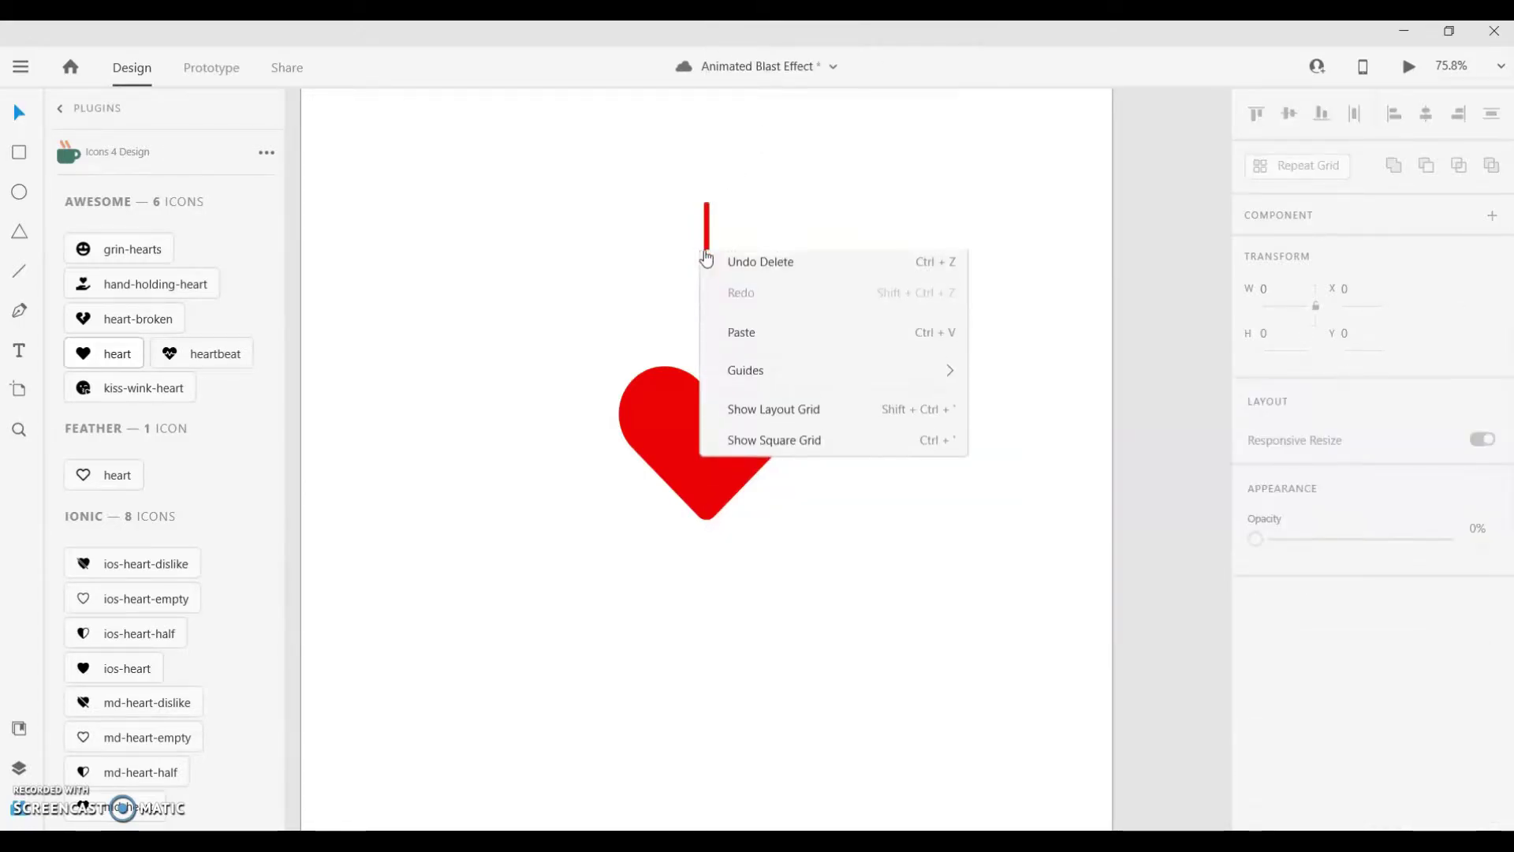
{"action": "left_click", "coordinate": [750, 337]}
{"action": "left_click_drag", "start_coordinate": [705, 253], "coordinate": [702, 645]}
{"action": "key", "text": "Down"}
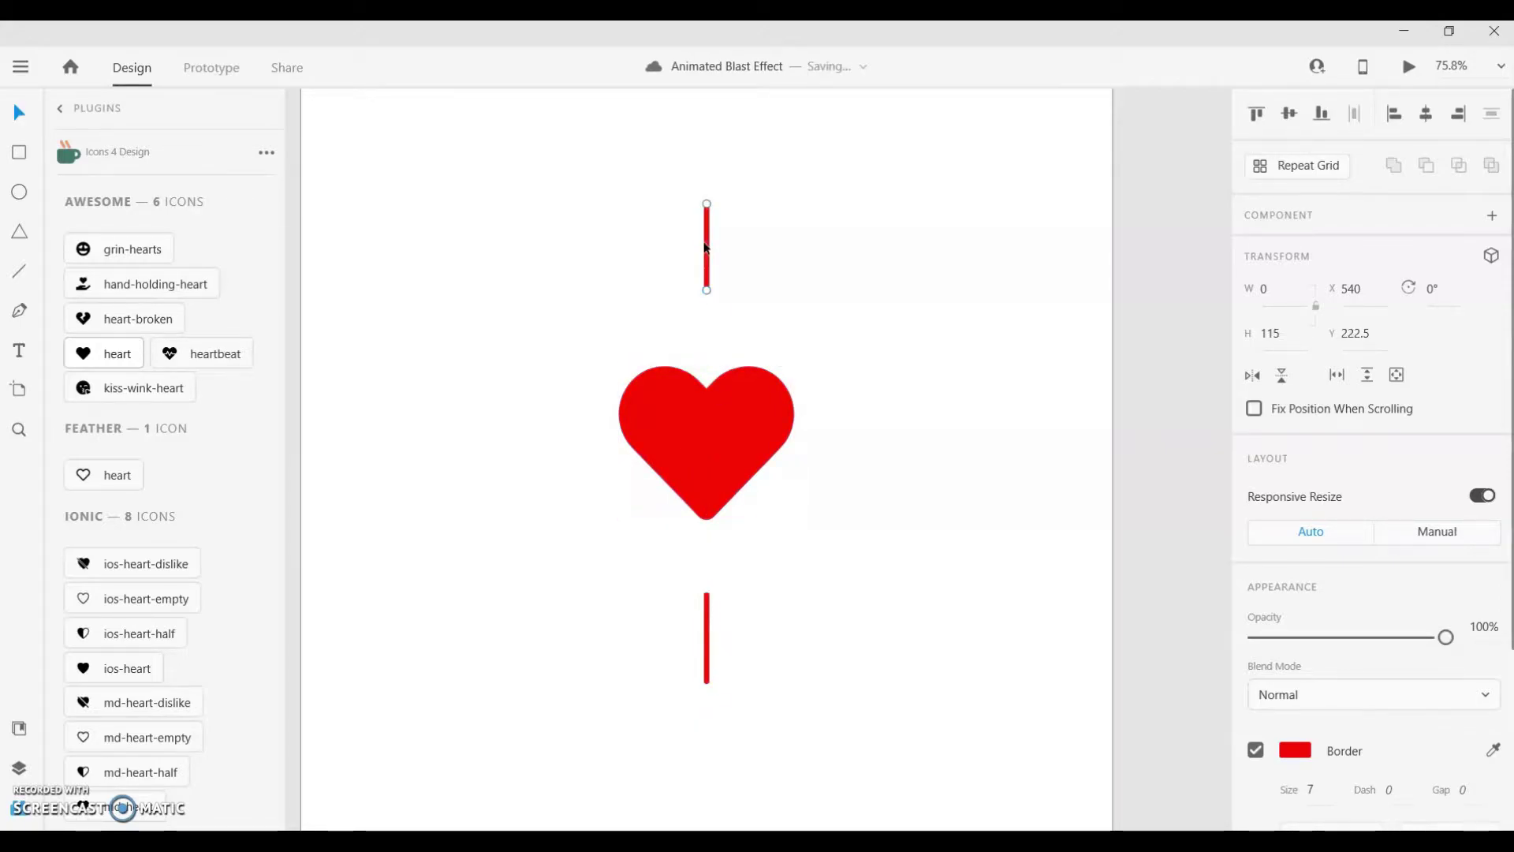
- Duplicate both vertical lines together and rotate the copies to horizontal, one on each side of the heart
{"action": "left_click", "coordinate": [707, 642], "text": "shift"}
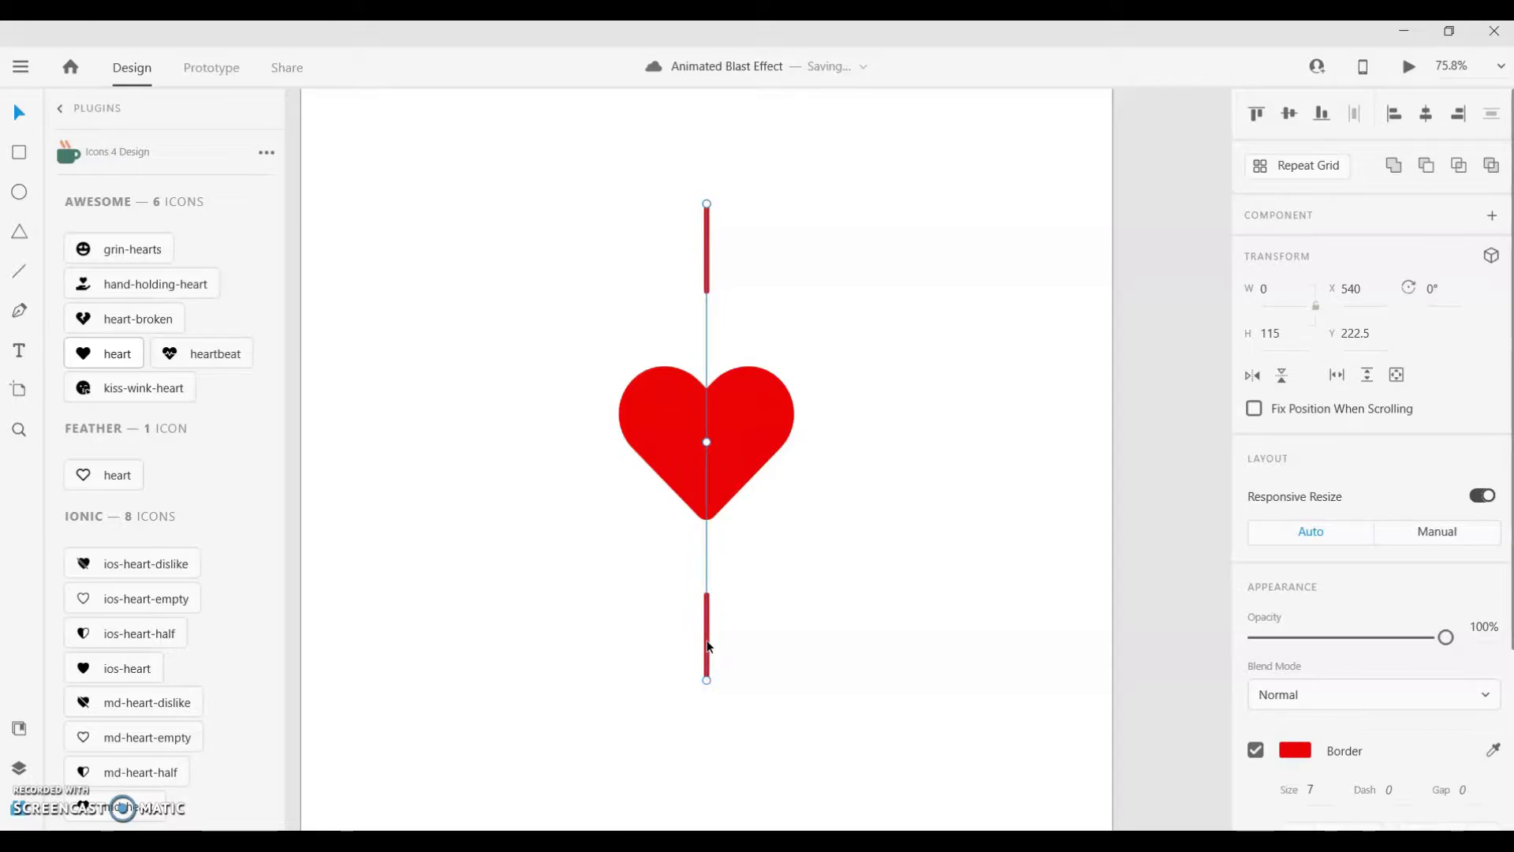
{"action": "right_click", "coordinate": [707, 645]}
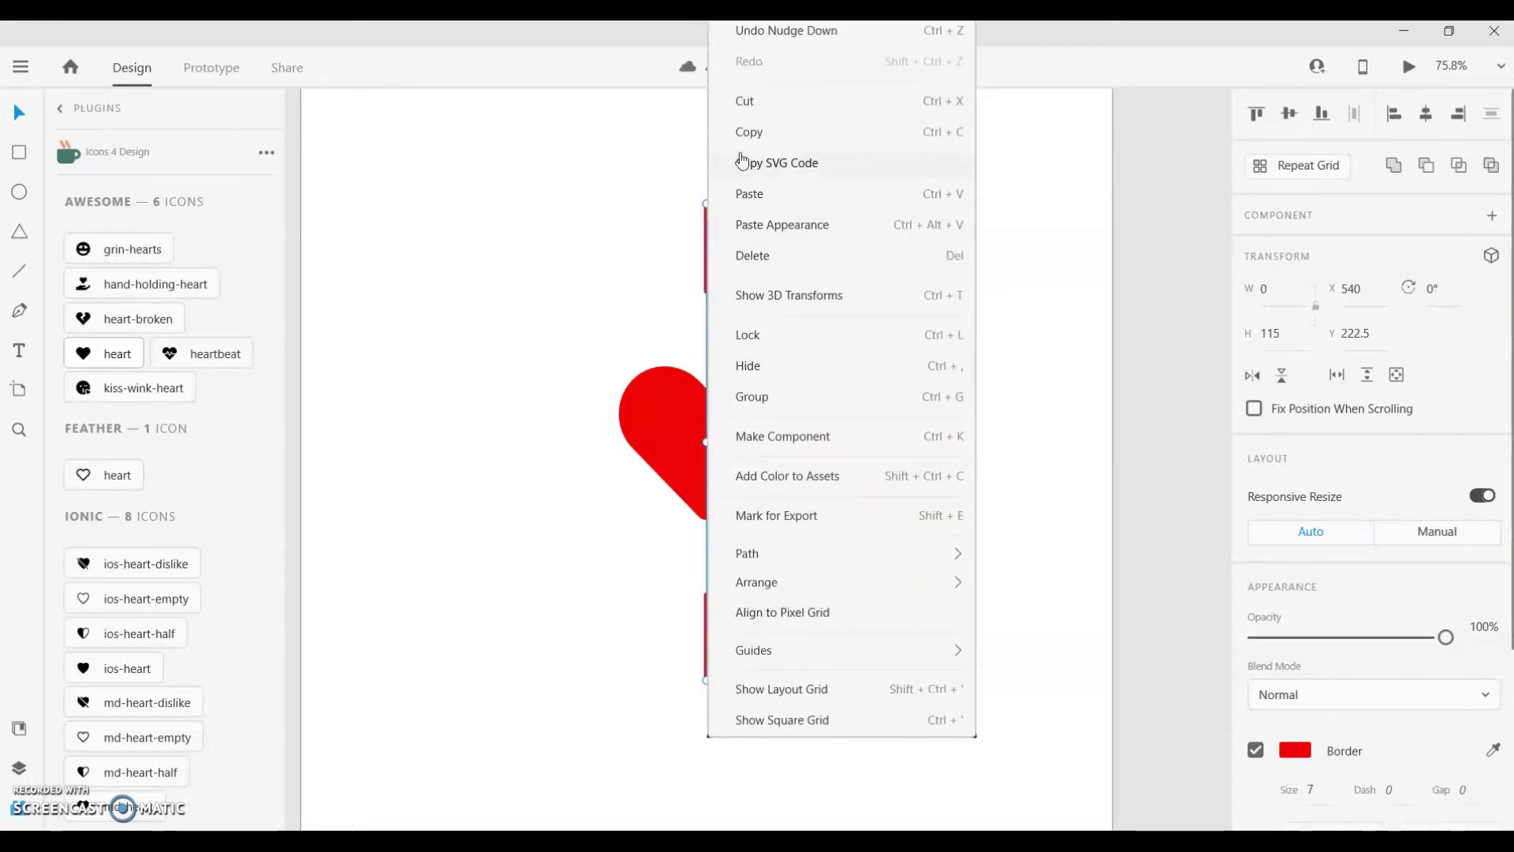
{"action": "left_click", "coordinate": [750, 135]}
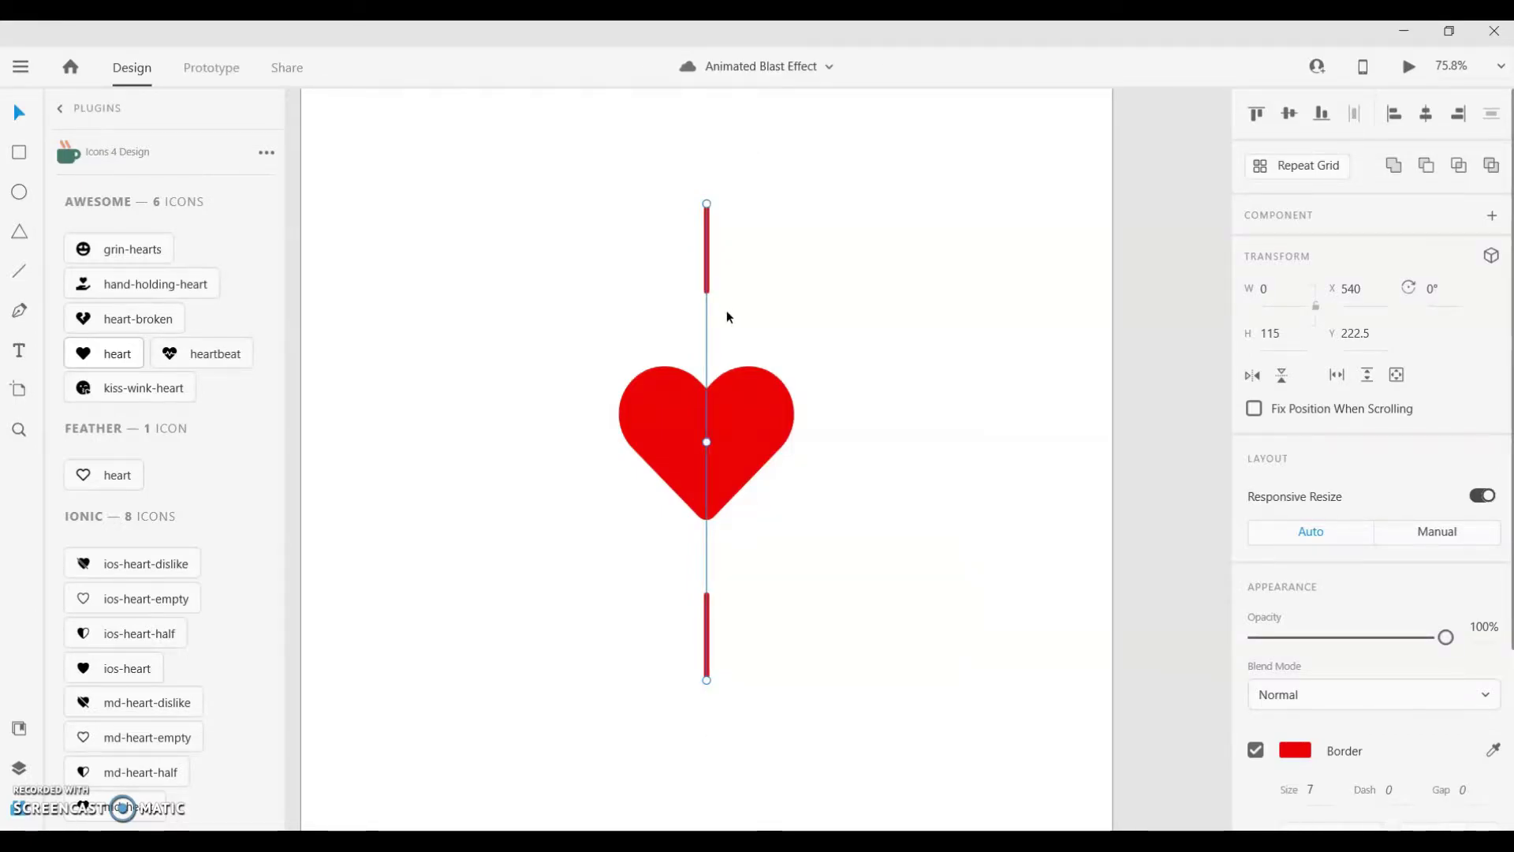
{"action": "key", "text": "ctrl+v"}
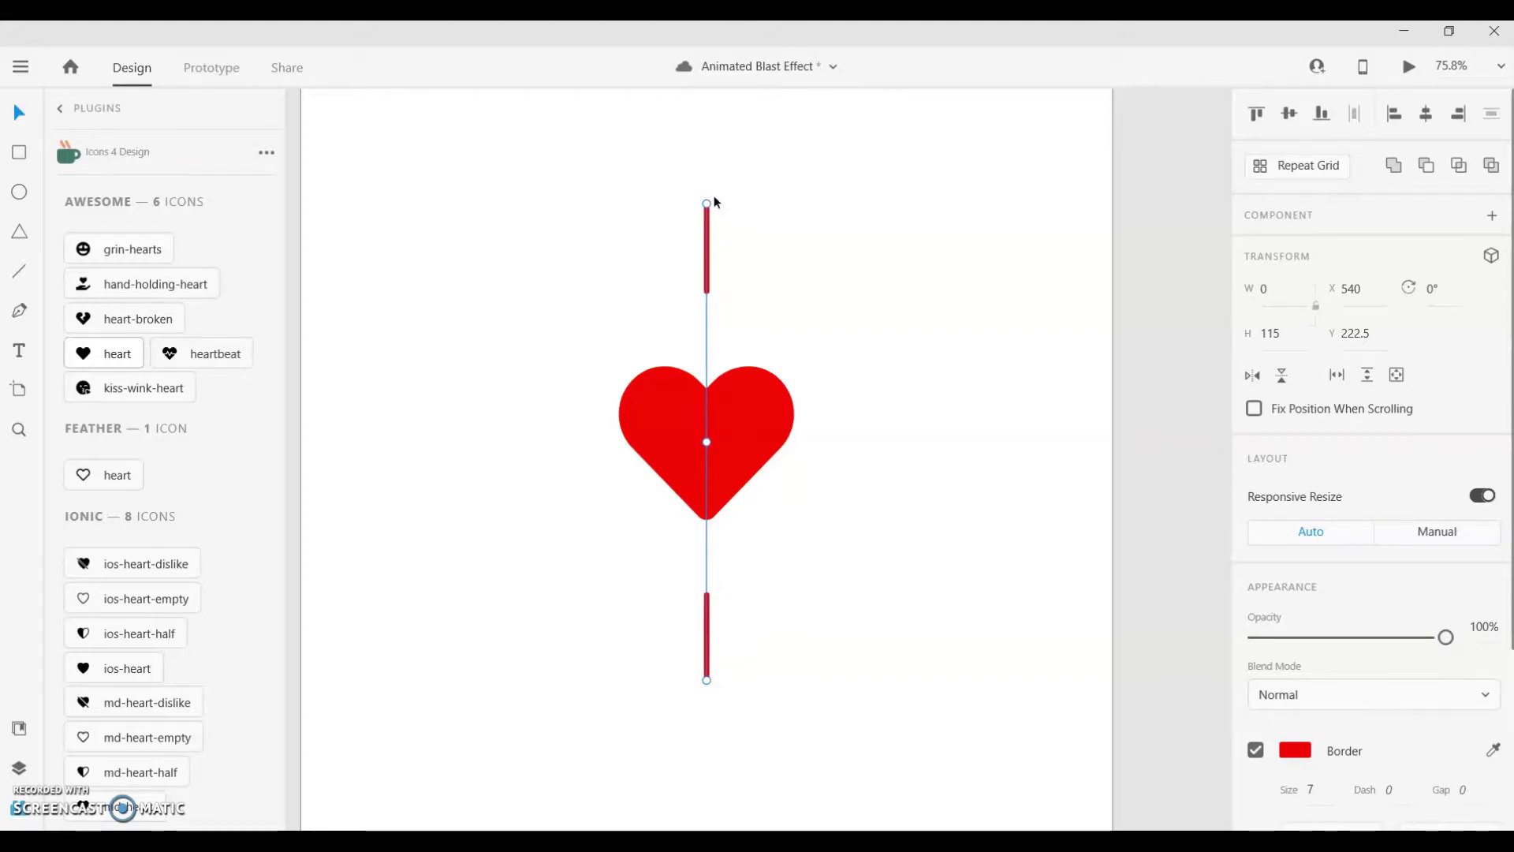
{"action": "left_click_drag", "start_coordinate": [714, 199], "coordinate": [828, 398]}
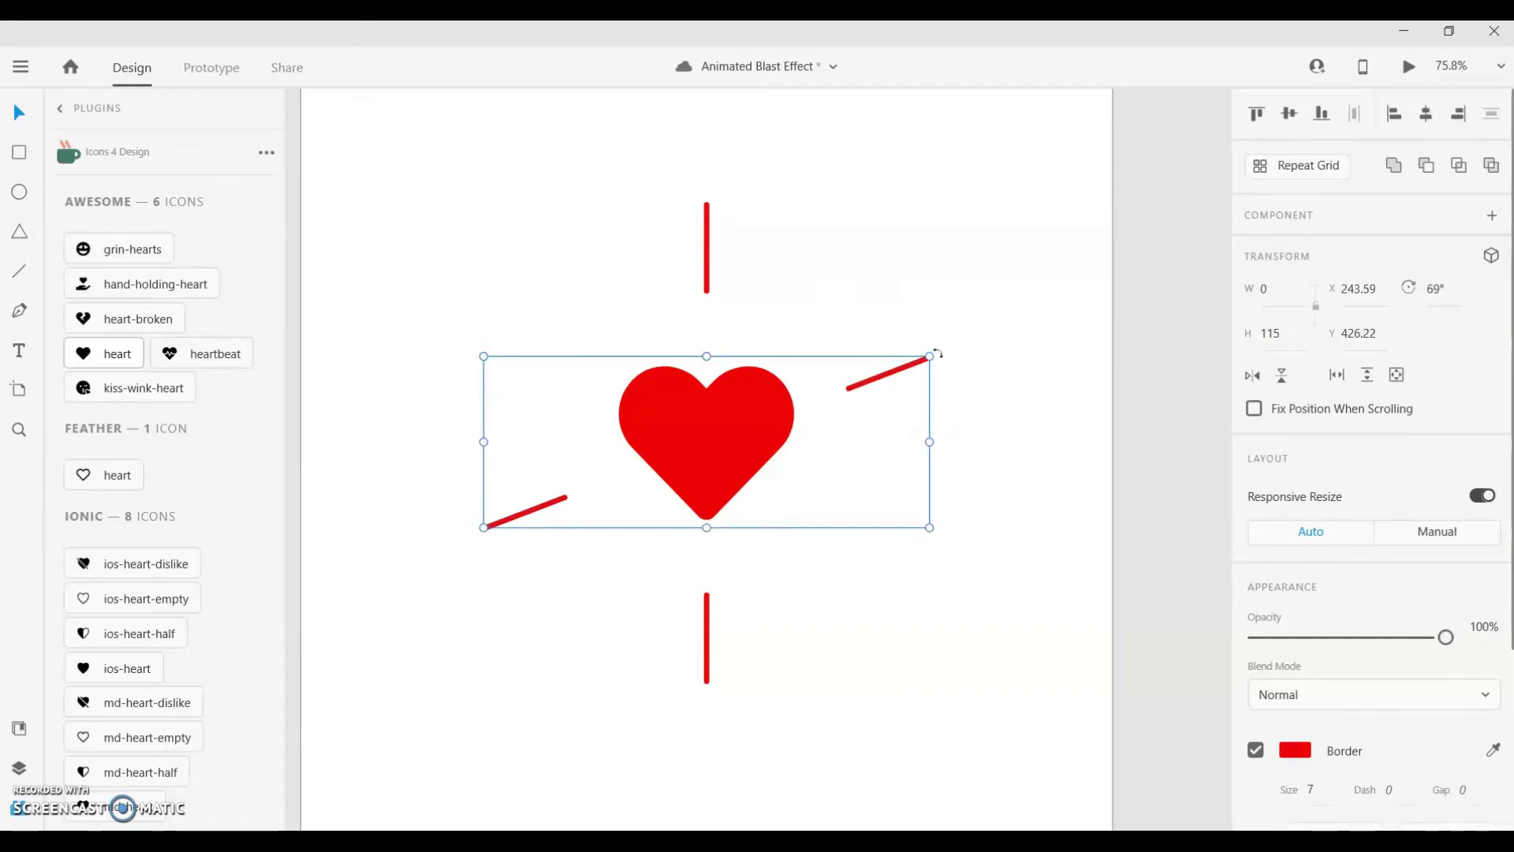
{"action": "left_click_drag", "start_coordinate": [936, 355], "coordinate": [963, 443]}
- Duplicate all four lines together and rotate the copies diagonally to fill the gaps around the heart
{"action": "left_click", "coordinate": [707, 262], "text": "shift"}
{"action": "left_click", "coordinate": [708, 622], "text": "shift"}
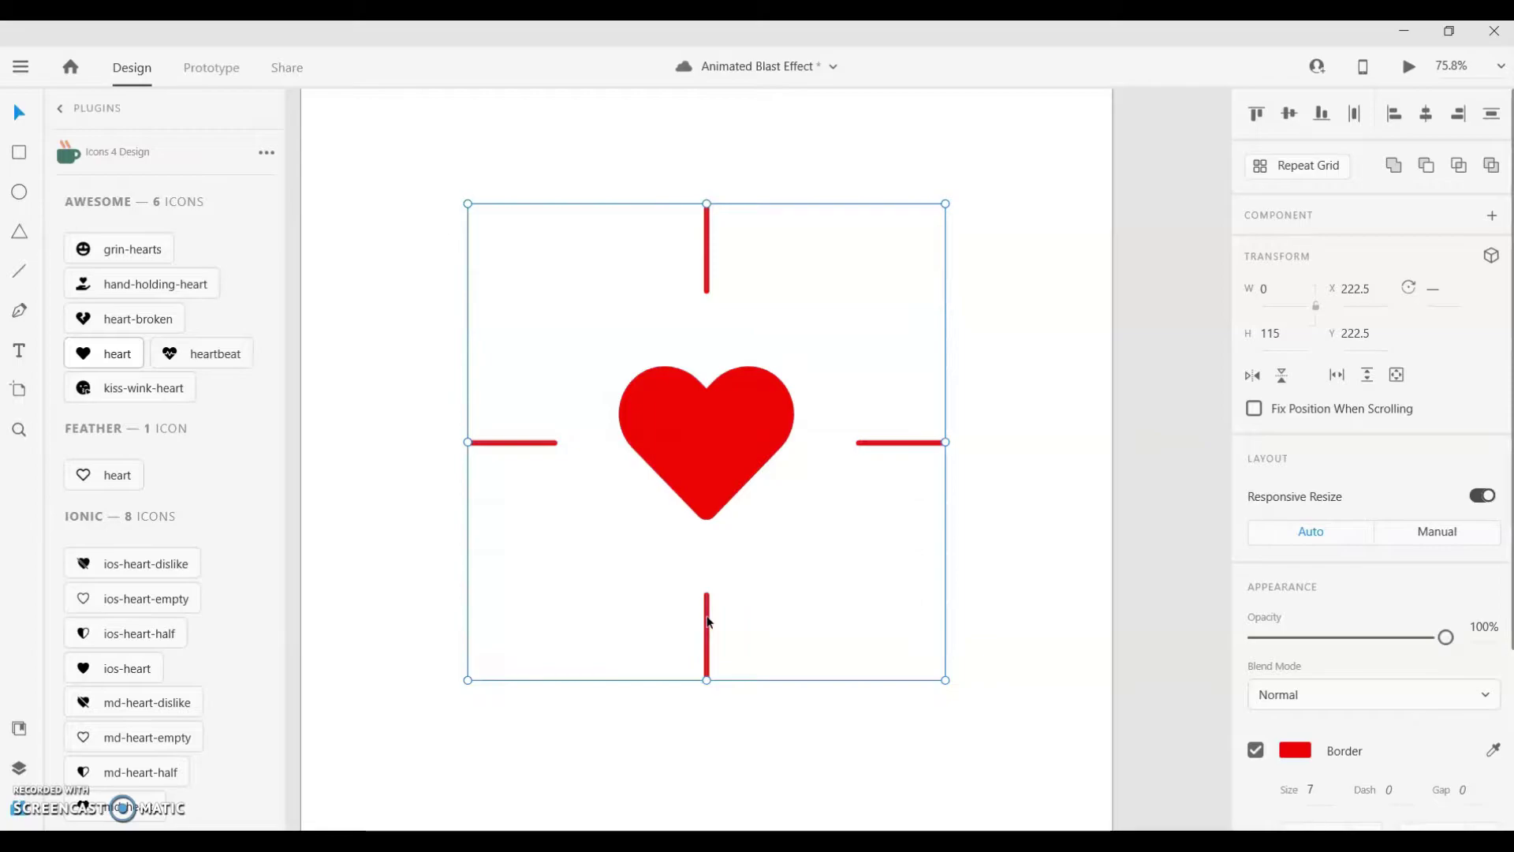
{"action": "right_click", "coordinate": [706, 620]}
{"action": "left_click", "coordinate": [755, 134]}
{"action": "right_click", "coordinate": [736, 455]}
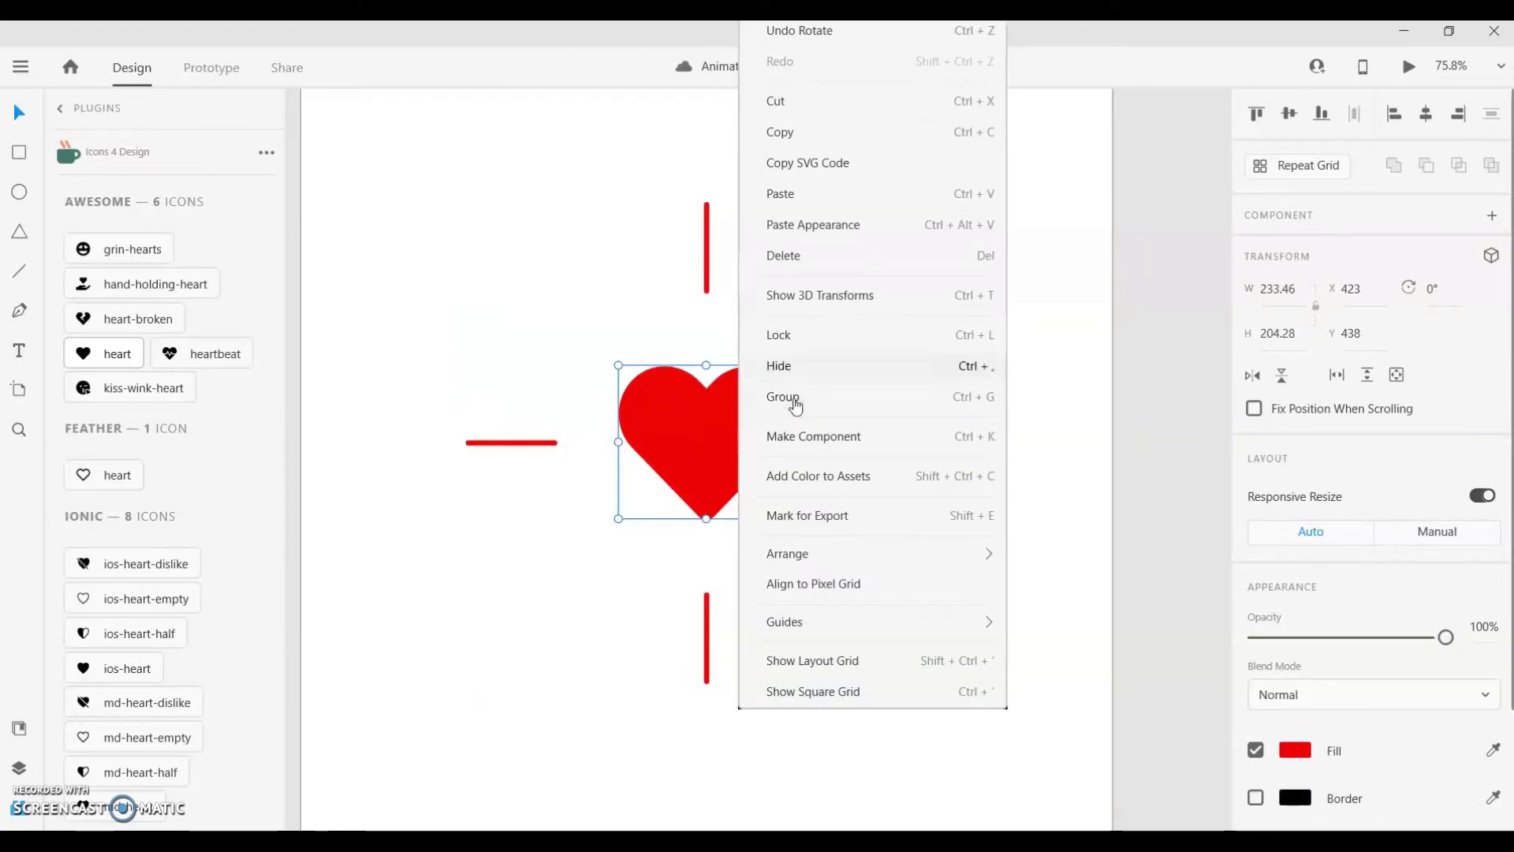
{"action": "left_click", "coordinate": [811, 202]}
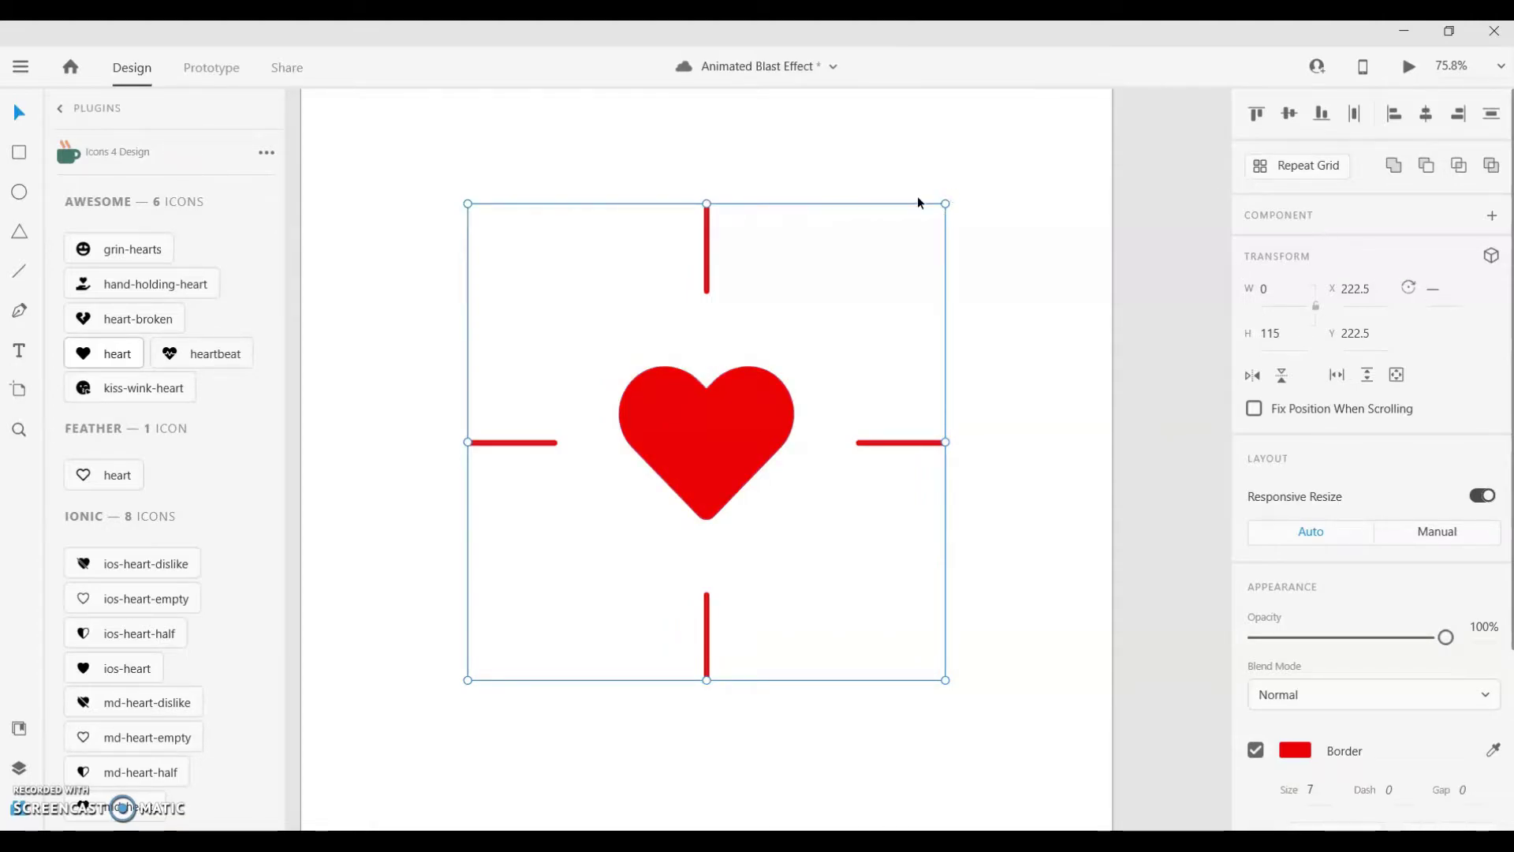
{"action": "left_click_drag", "start_coordinate": [946, 197], "coordinate": [1014, 422]}
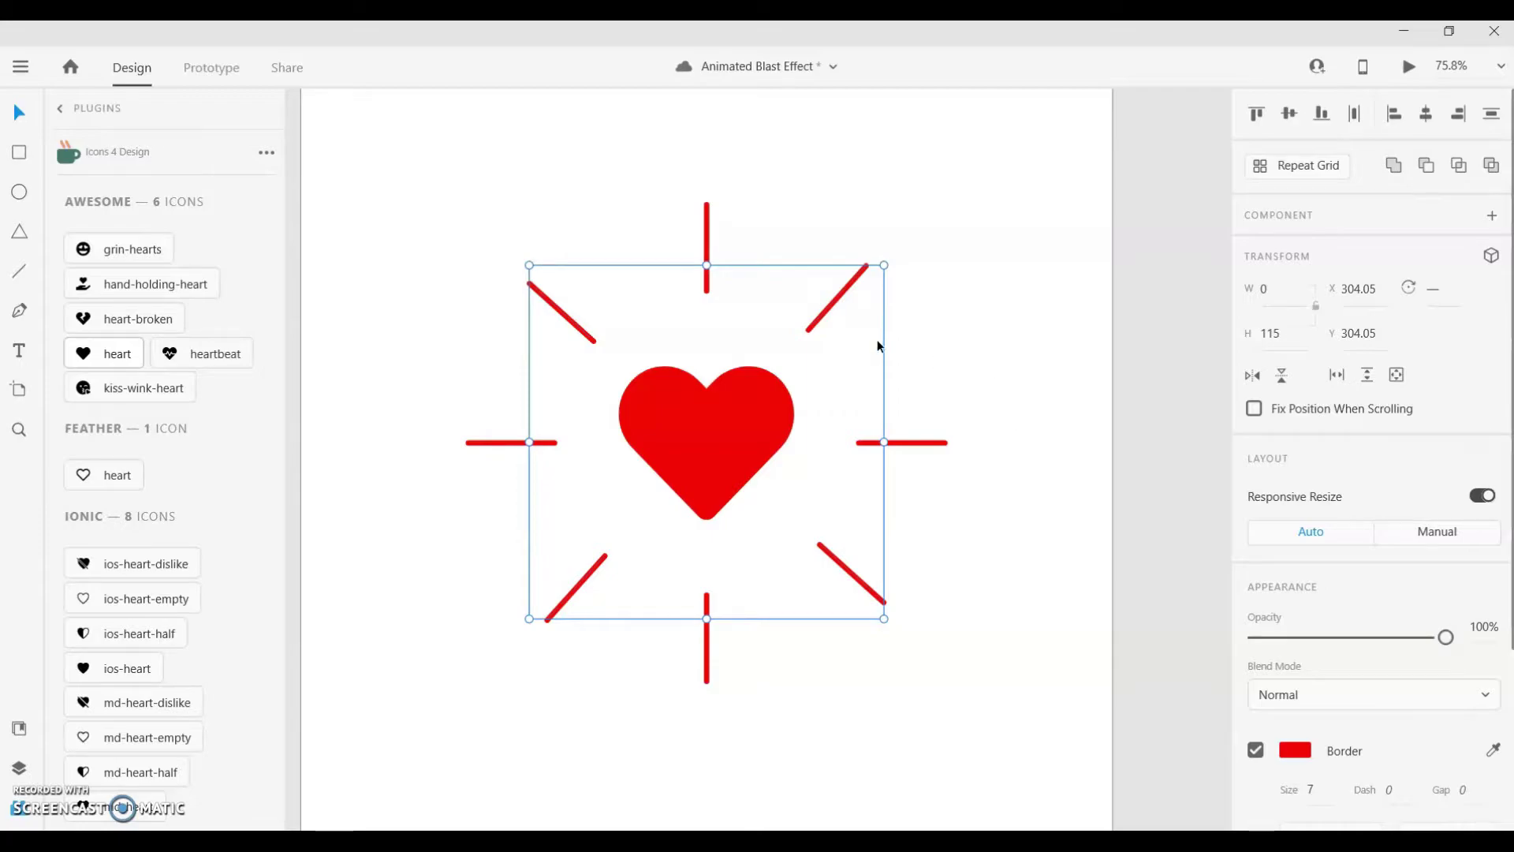
{"action": "left_click", "coordinate": [495, 251]}
- Duplicate the red heart and place the copy immediately to its right
{"action": "scroll", "coordinate": [495, 251], "scroll_direction": "down", "scroll_amount": 2}
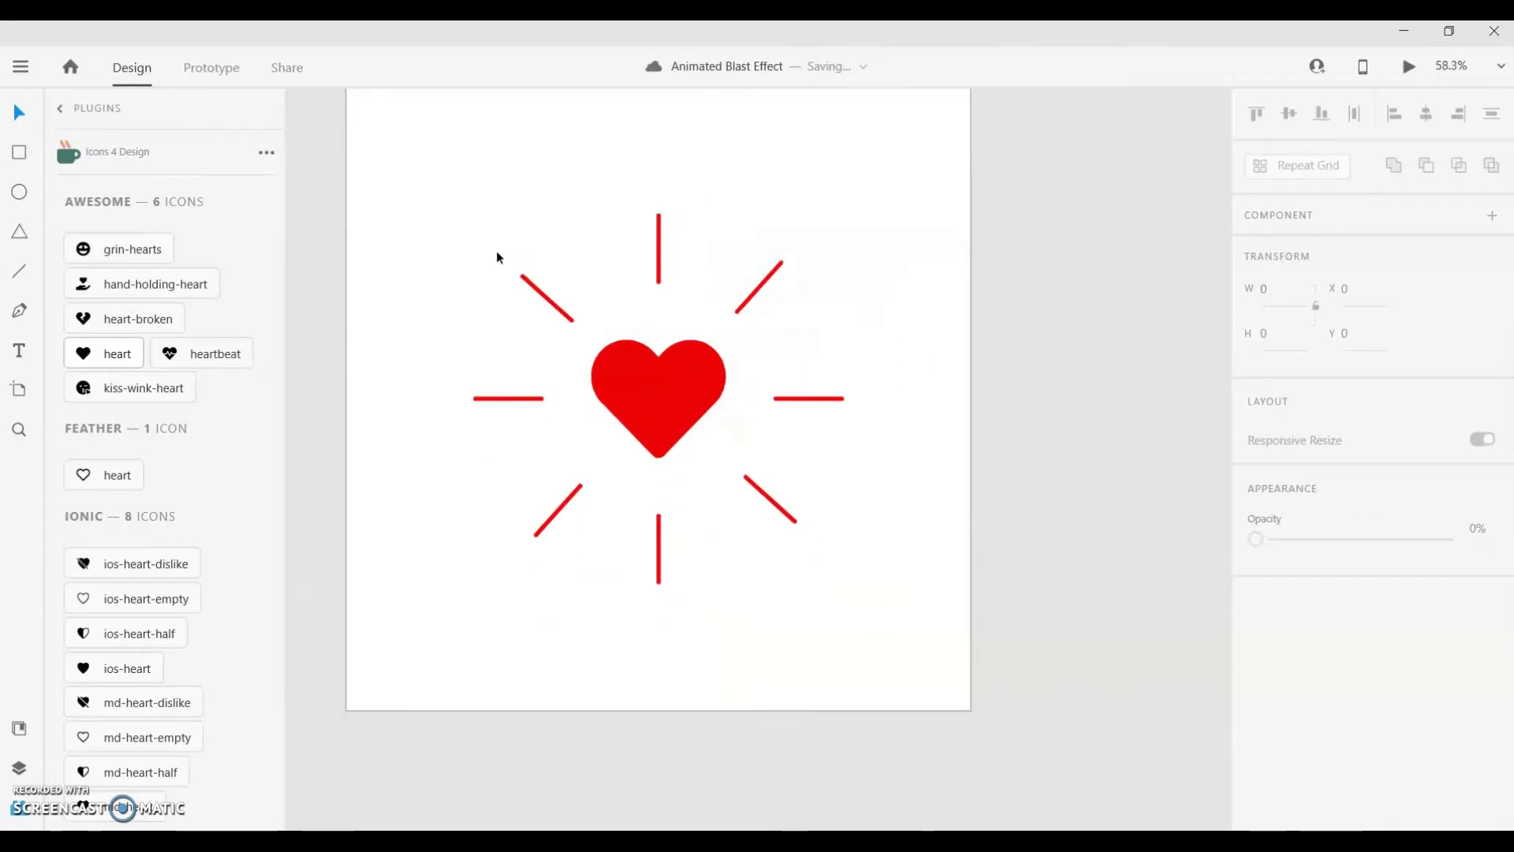
{"action": "left_click_drag", "start_coordinate": [432, 167], "coordinate": [902, 628]}
{"action": "left_click", "coordinate": [638, 377]}
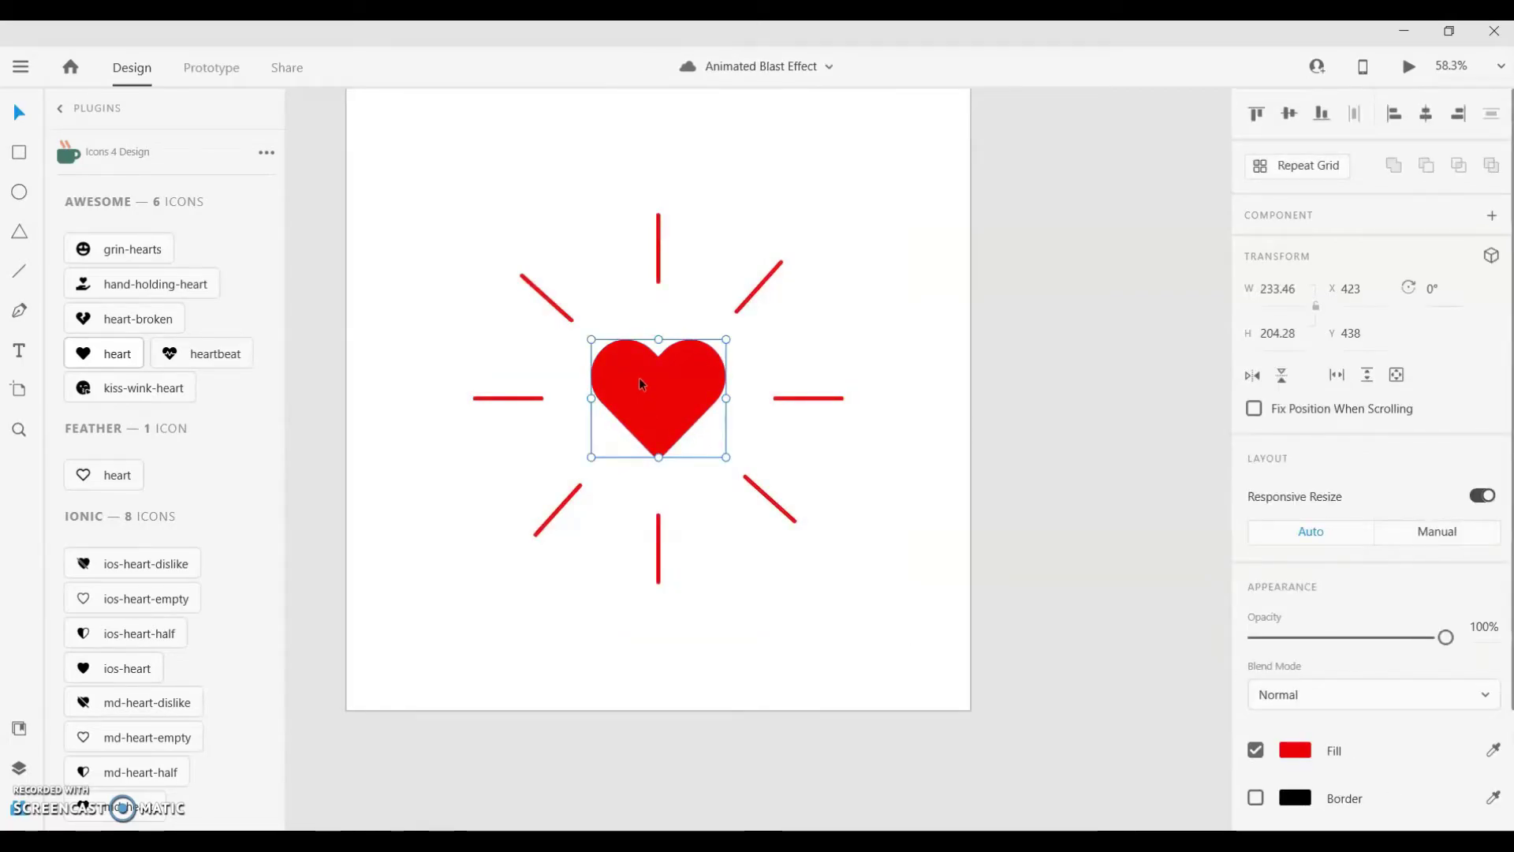
{"action": "right_click", "coordinate": [639, 377]}
{"action": "left_click", "coordinate": [697, 131]}
{"action": "right_click", "coordinate": [675, 391]}
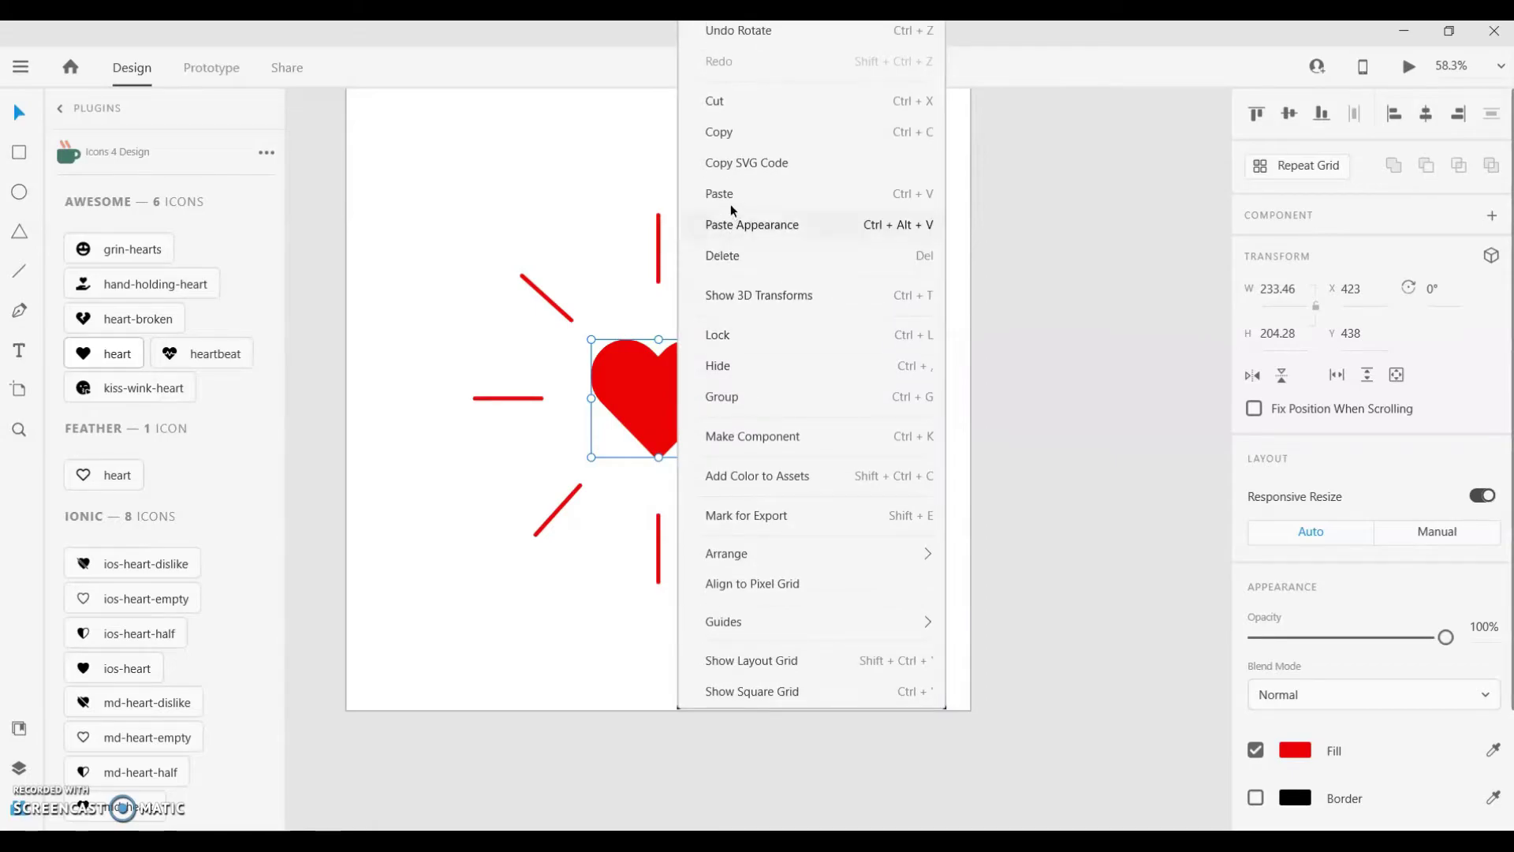
{"action": "left_click", "coordinate": [727, 192]}
{"action": "left_click_drag", "start_coordinate": [668, 415], "coordinate": [815, 414]}
- Set the duplicate heart's fill to black and save that colour as a swatch
{"action": "scroll", "coordinate": [1278, 615], "scroll_direction": "down", "scroll_amount": 2}
{"action": "left_click", "coordinate": [1295, 603]}
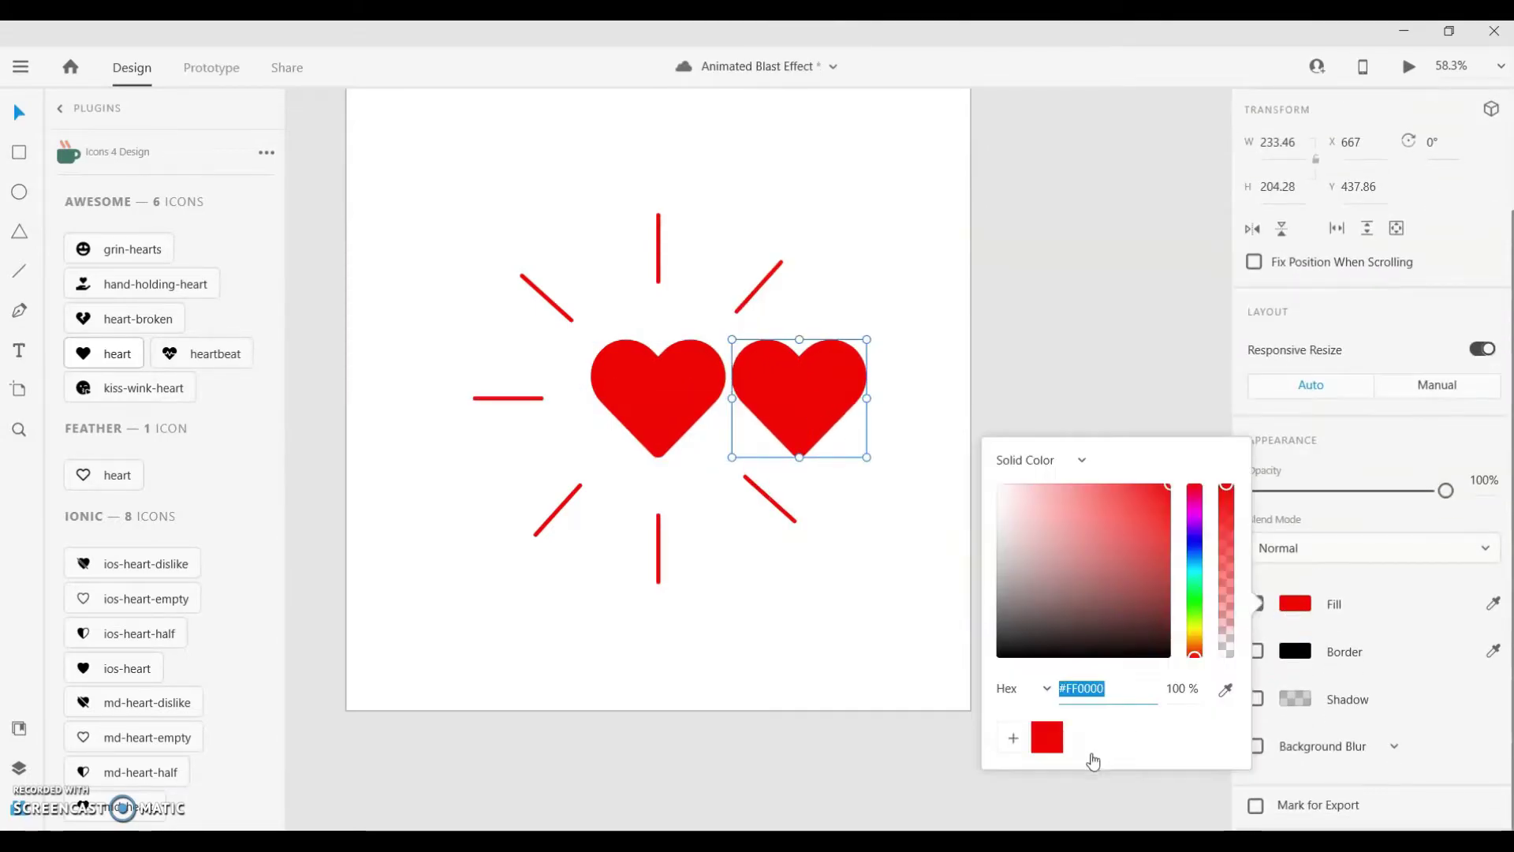
{"action": "left_click_drag", "start_coordinate": [1059, 614], "coordinate": [1017, 666]}
{"action": "left_click", "coordinate": [1013, 738]}
- Centre the black heart on the red one, shrunk to about 111 × 97, and set its opacity to 0%
{"action": "left_click_drag", "start_coordinate": [818, 398], "coordinate": [680, 400]}
{"action": "scroll", "coordinate": [678, 399], "scroll_direction": "up", "scroll_amount": 5}
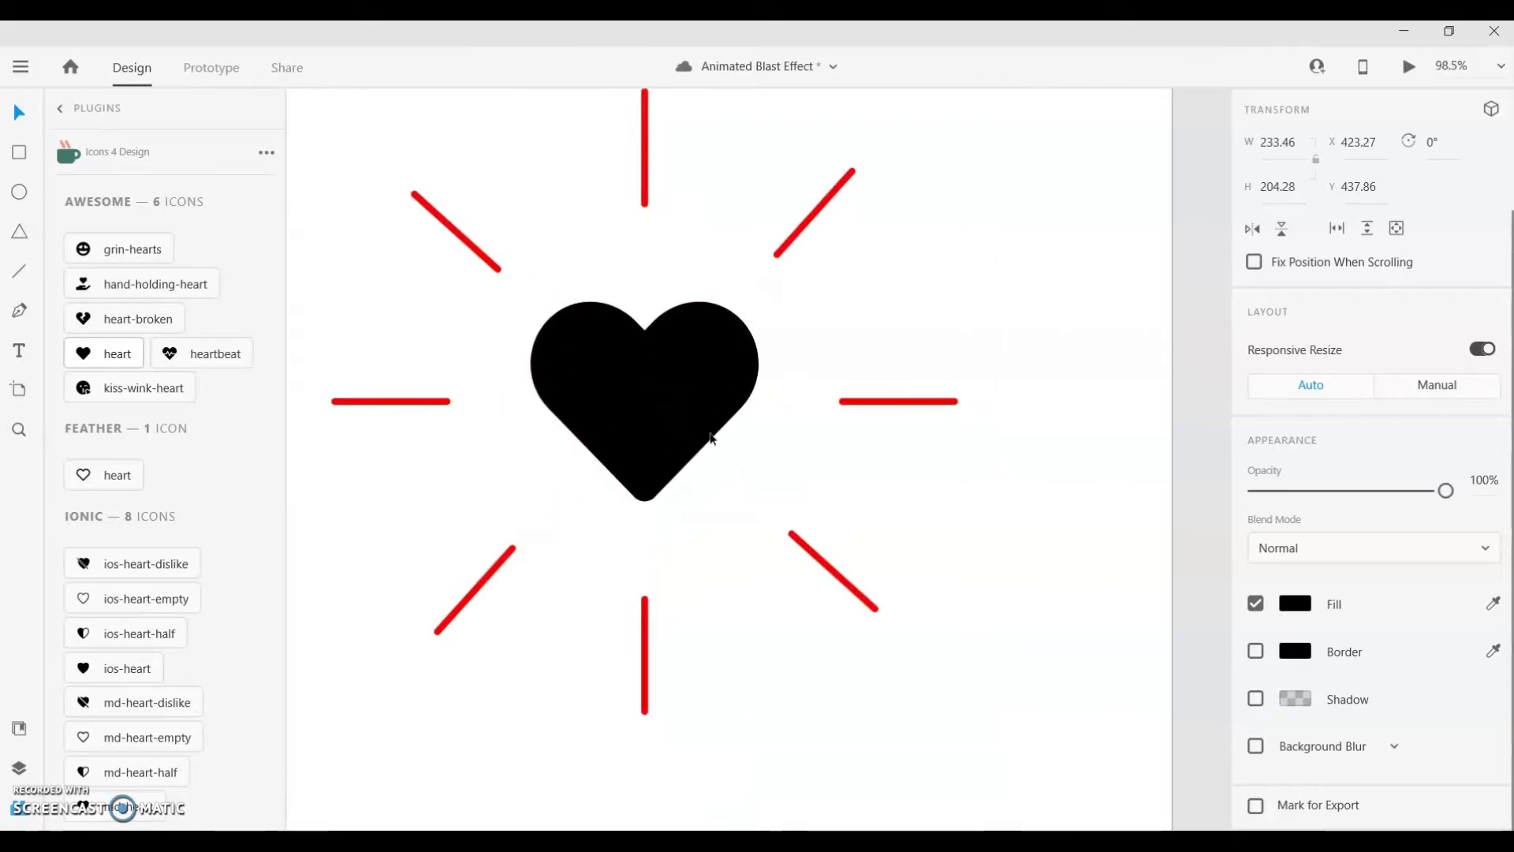
{"action": "left_click_drag", "start_coordinate": [761, 501], "coordinate": [712, 450]}
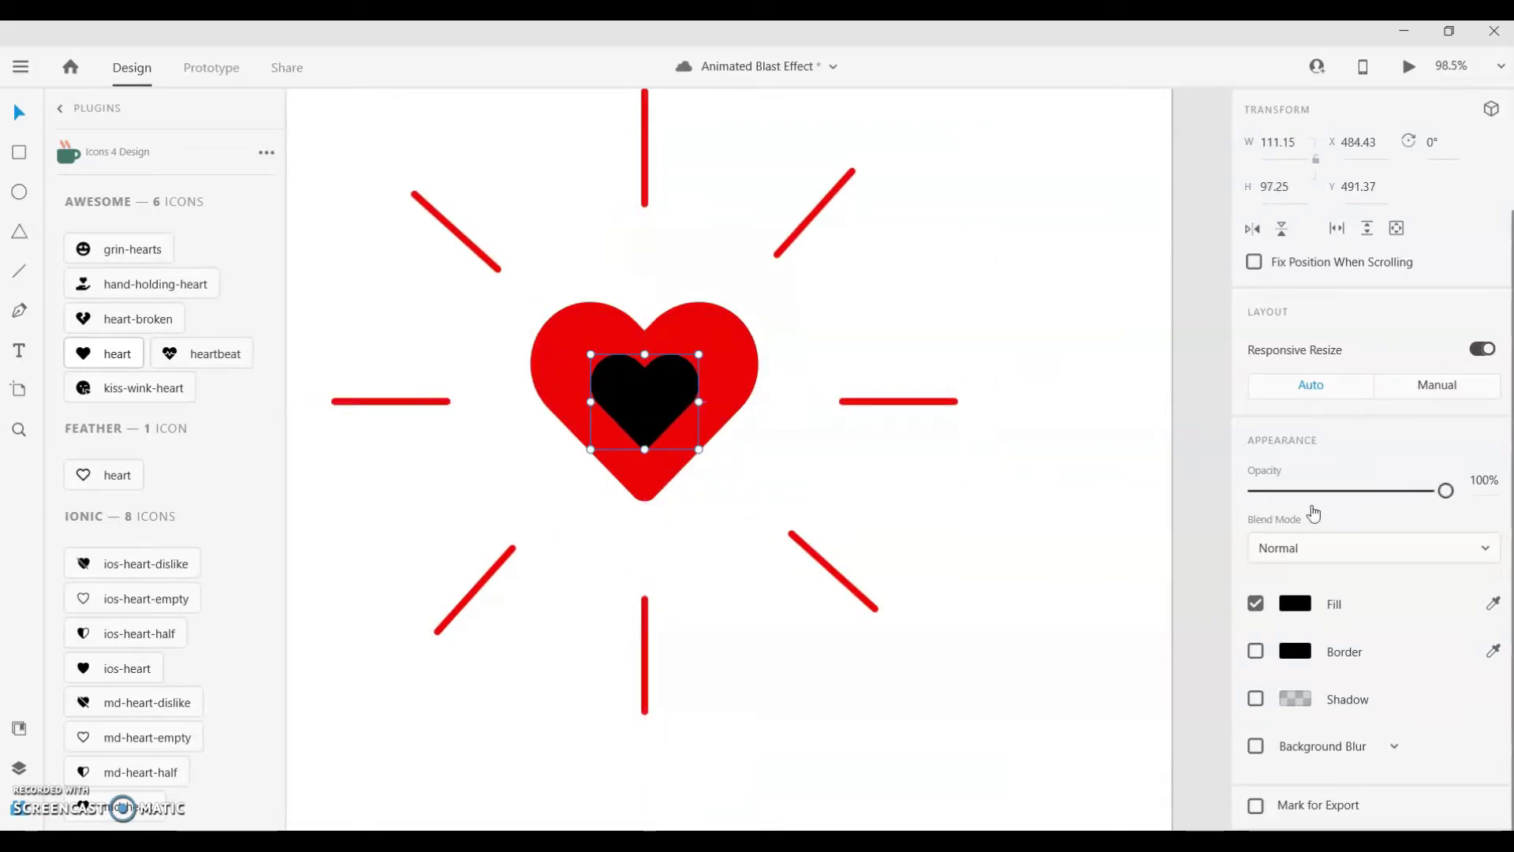
{"action": "left_click", "coordinate": [1255, 490]}
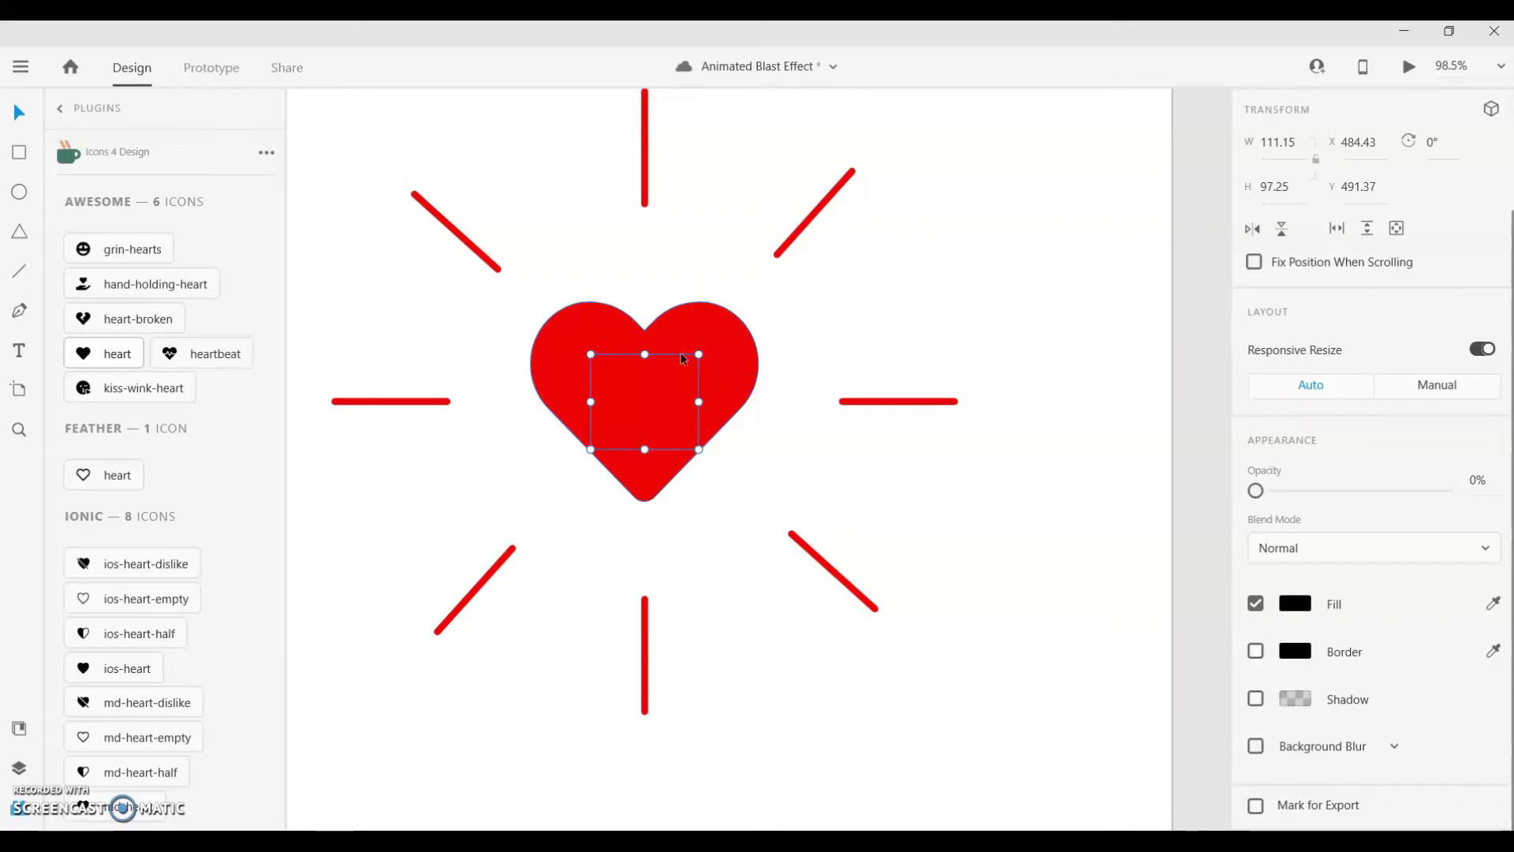
- Rename the layer of the small, fully transparent heart as black-heart
{"action": "scroll", "coordinate": [683, 359], "scroll_direction": "down", "scroll_amount": 4}
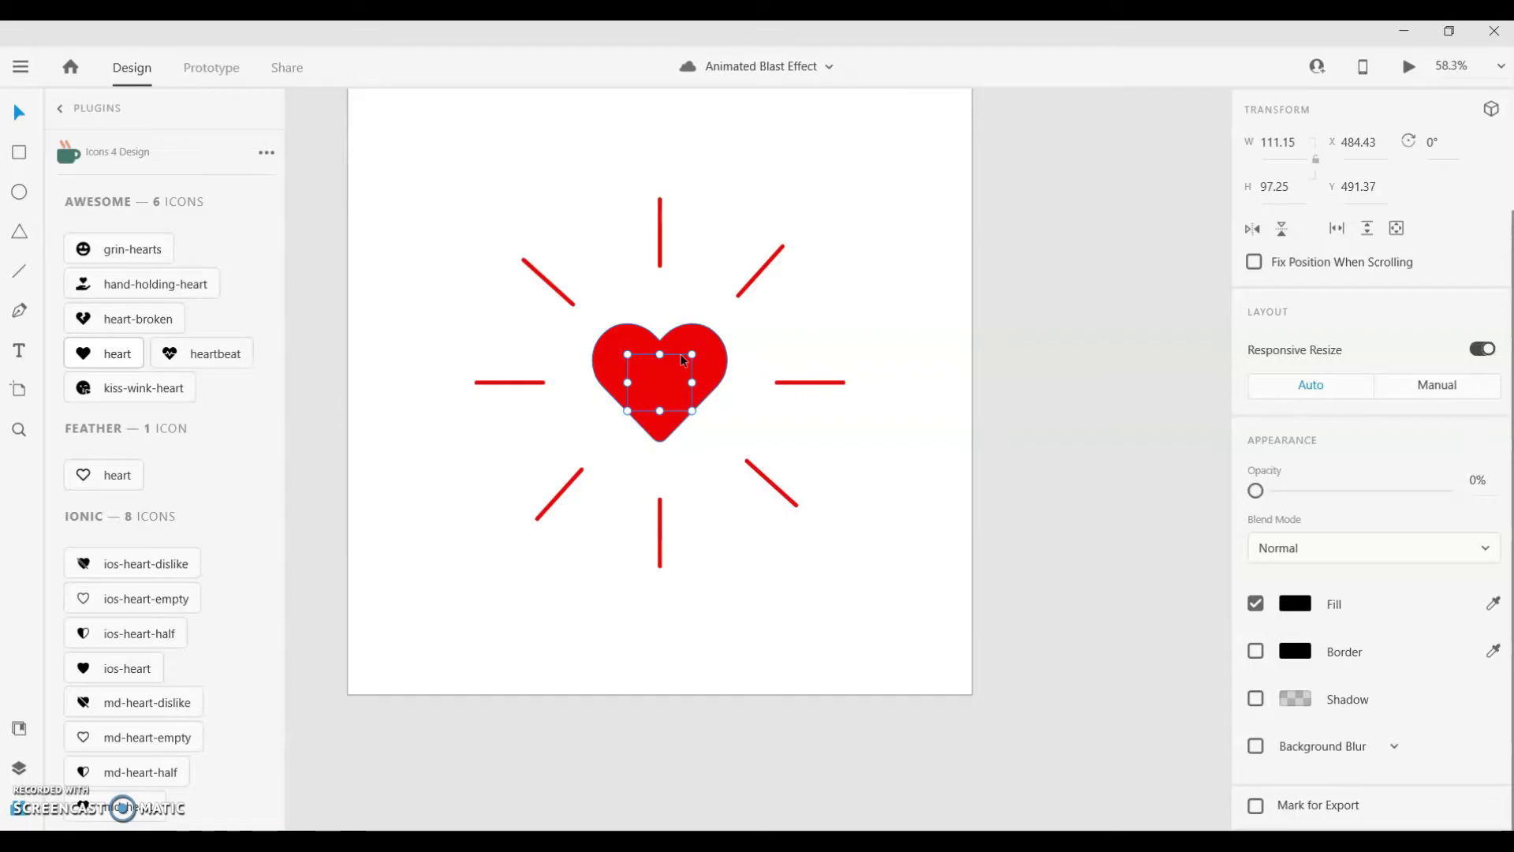
{"action": "scroll", "coordinate": [684, 347], "scroll_direction": "down", "scroll_amount": 2}
{"action": "scroll", "coordinate": [640, 313], "scroll_direction": "up", "scroll_amount": 2}
{"action": "left_click_drag", "start_coordinate": [476, 339], "coordinate": [891, 712]}
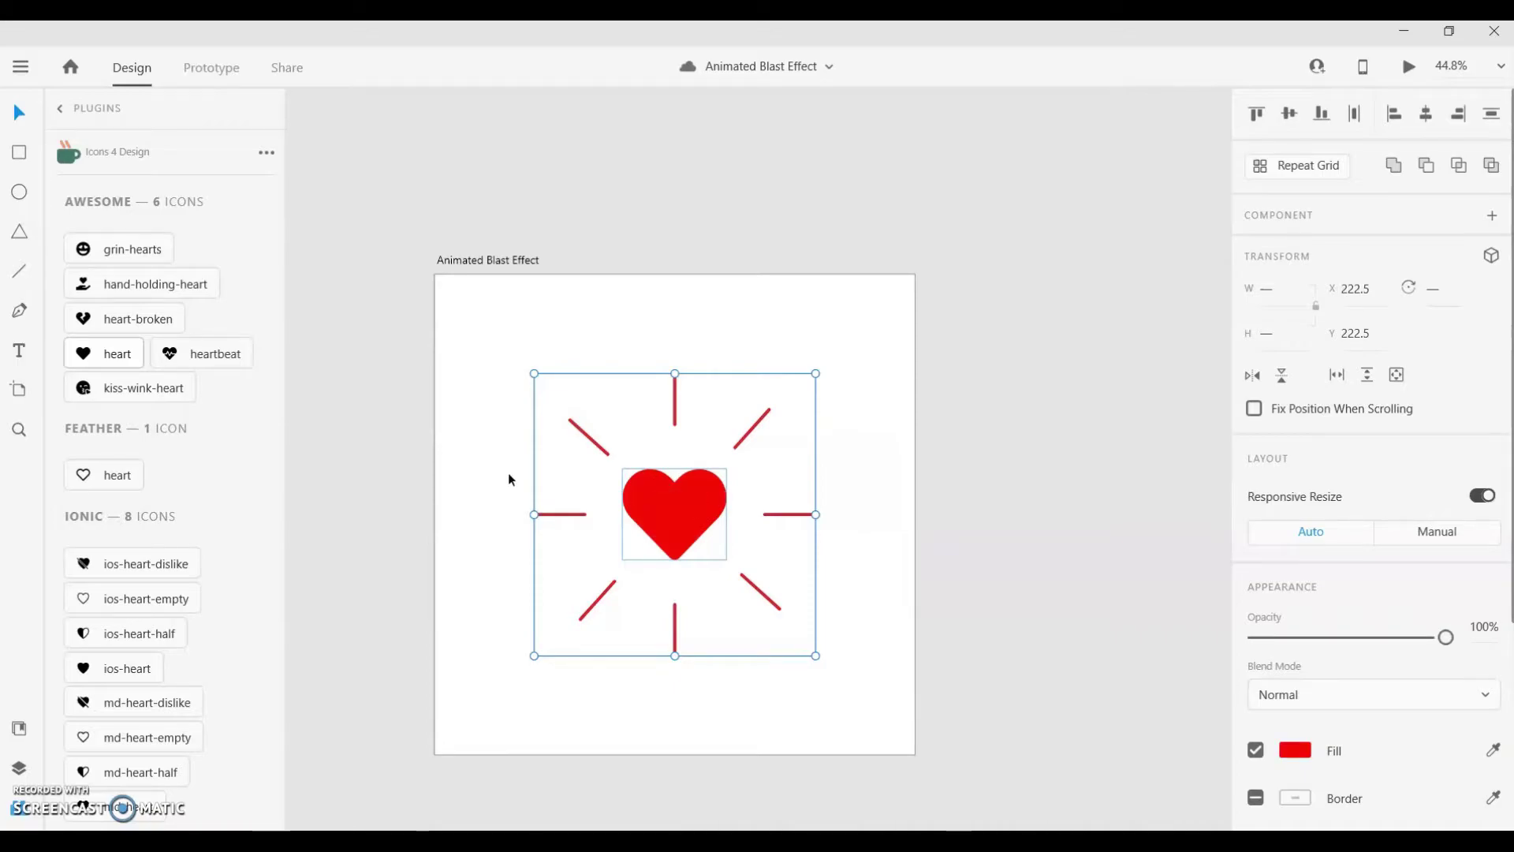
{"action": "left_click", "coordinate": [756, 499]}
{"action": "left_click", "coordinate": [674, 525]}
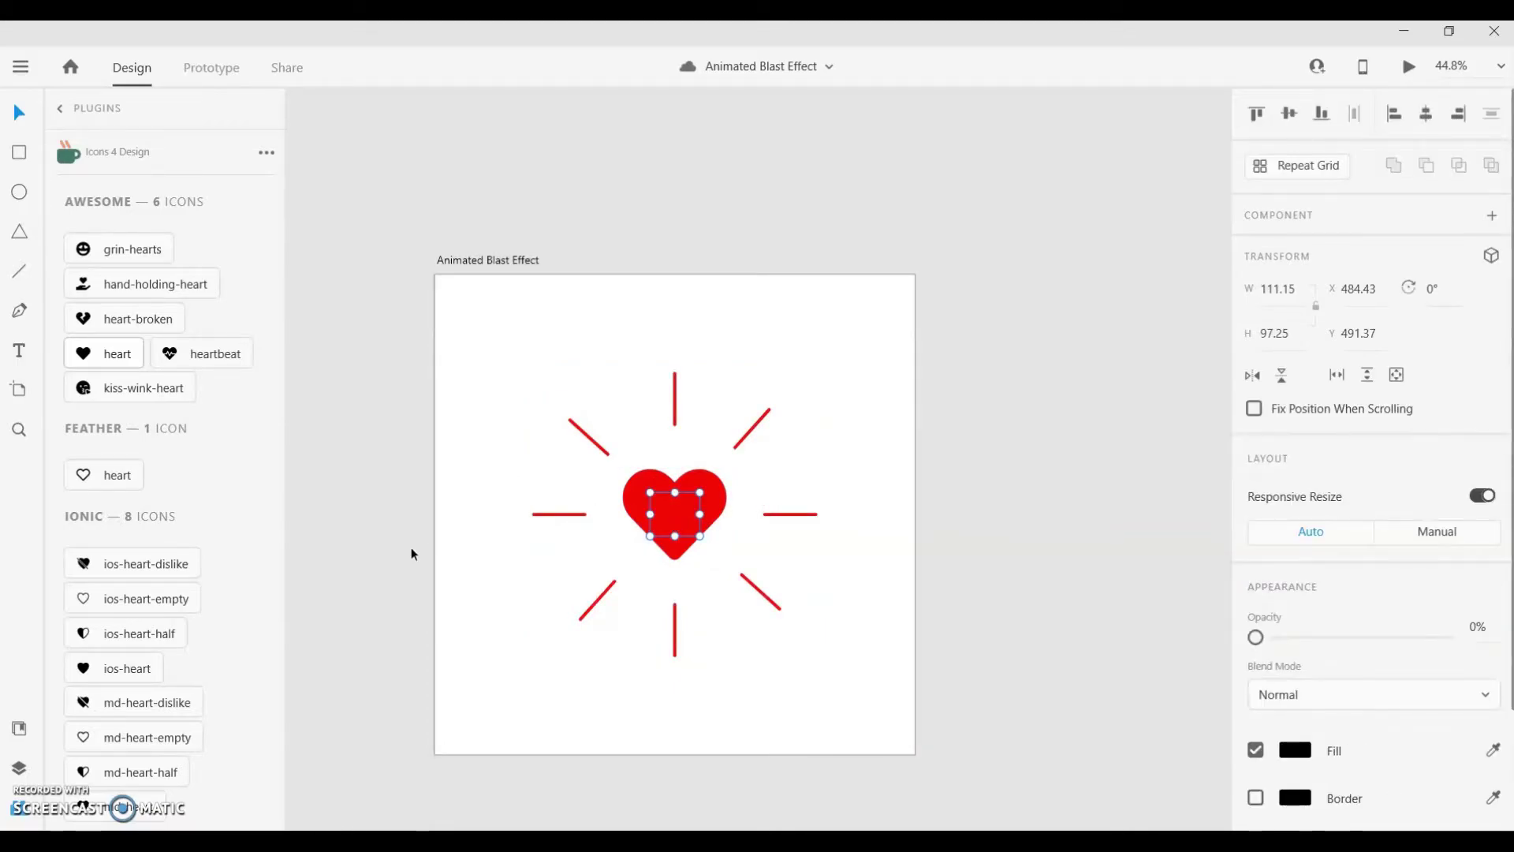
{"action": "key", "text": "ctrl+y"}
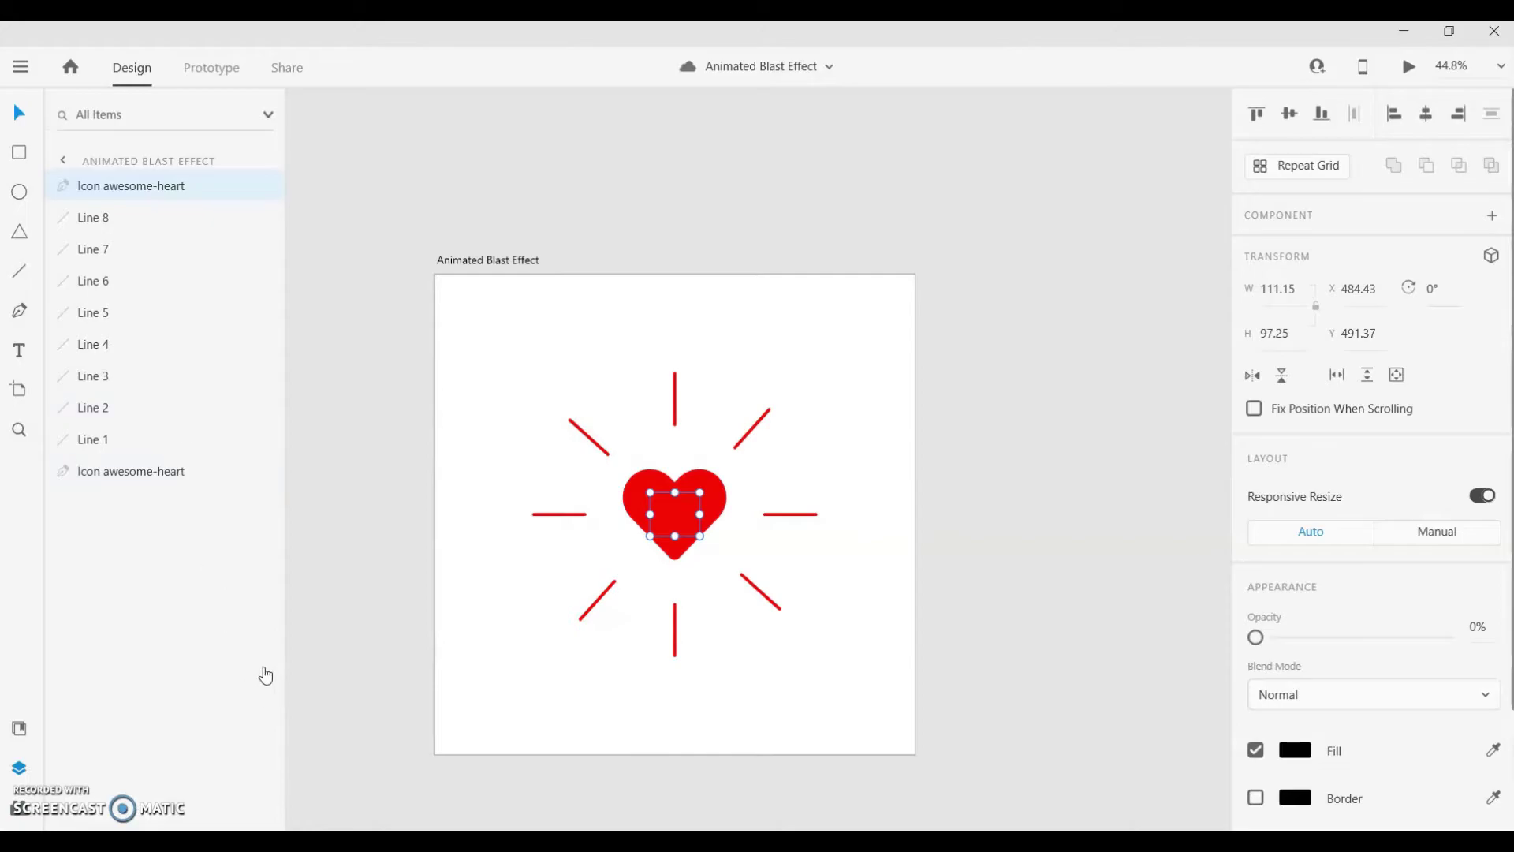
{"action": "double_click", "coordinate": [116, 189]}
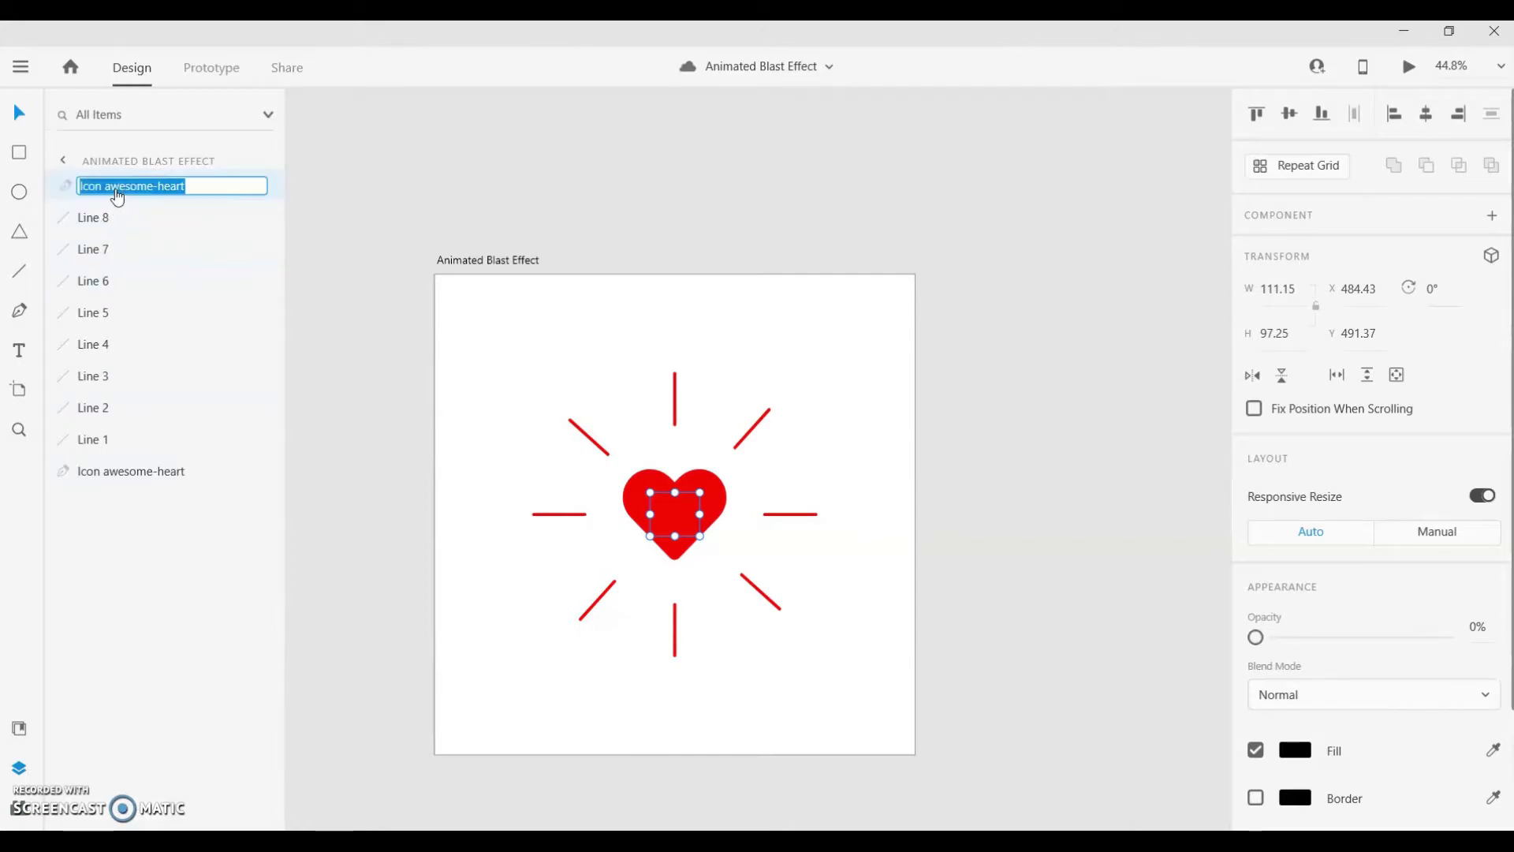
{"action": "type", "text": "black-h"}
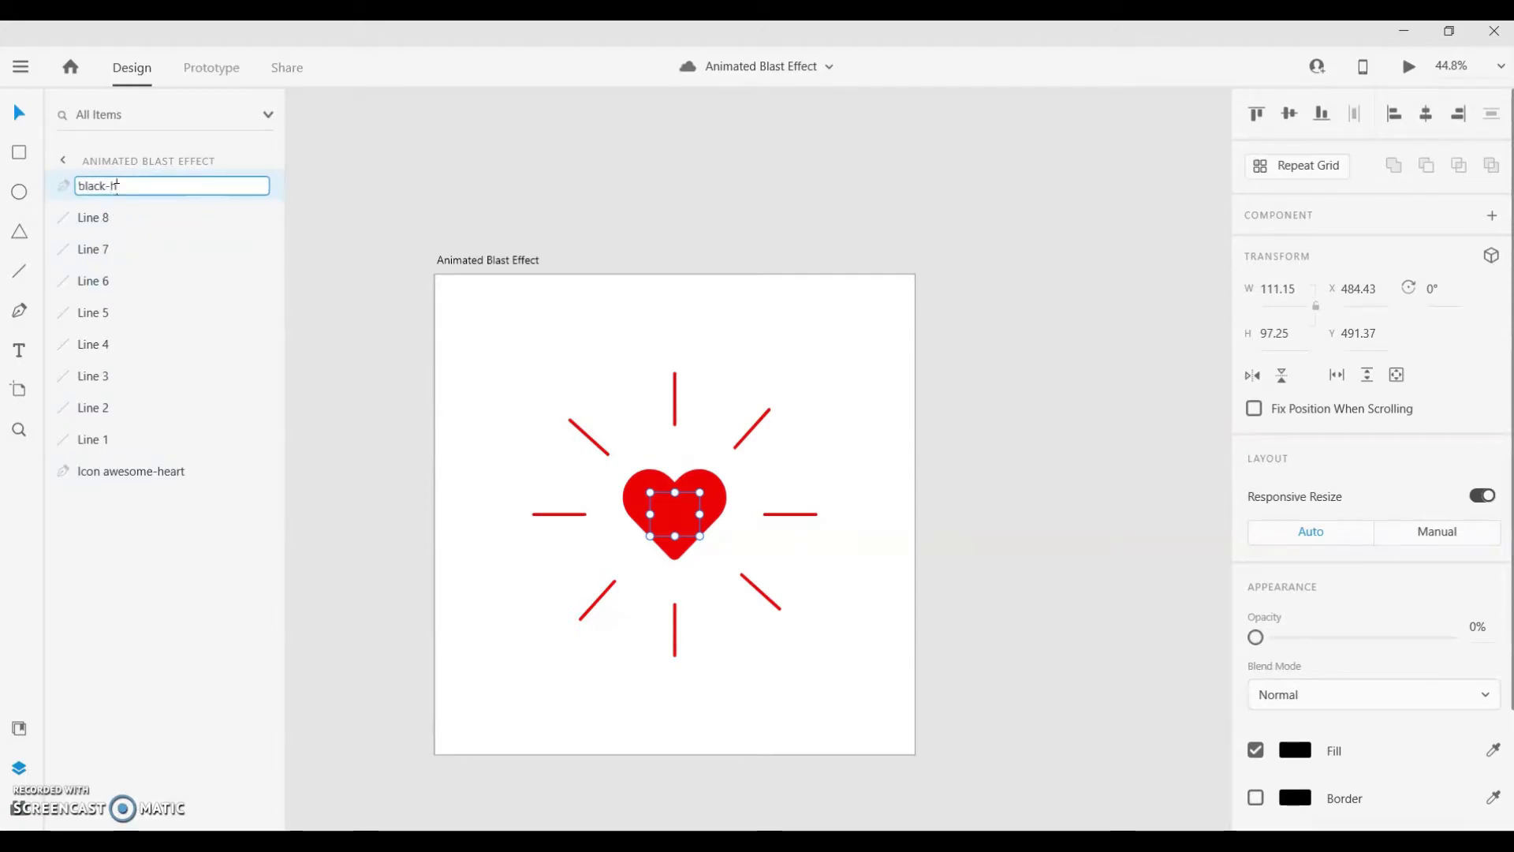
{"action": "key", "text": "Return"}
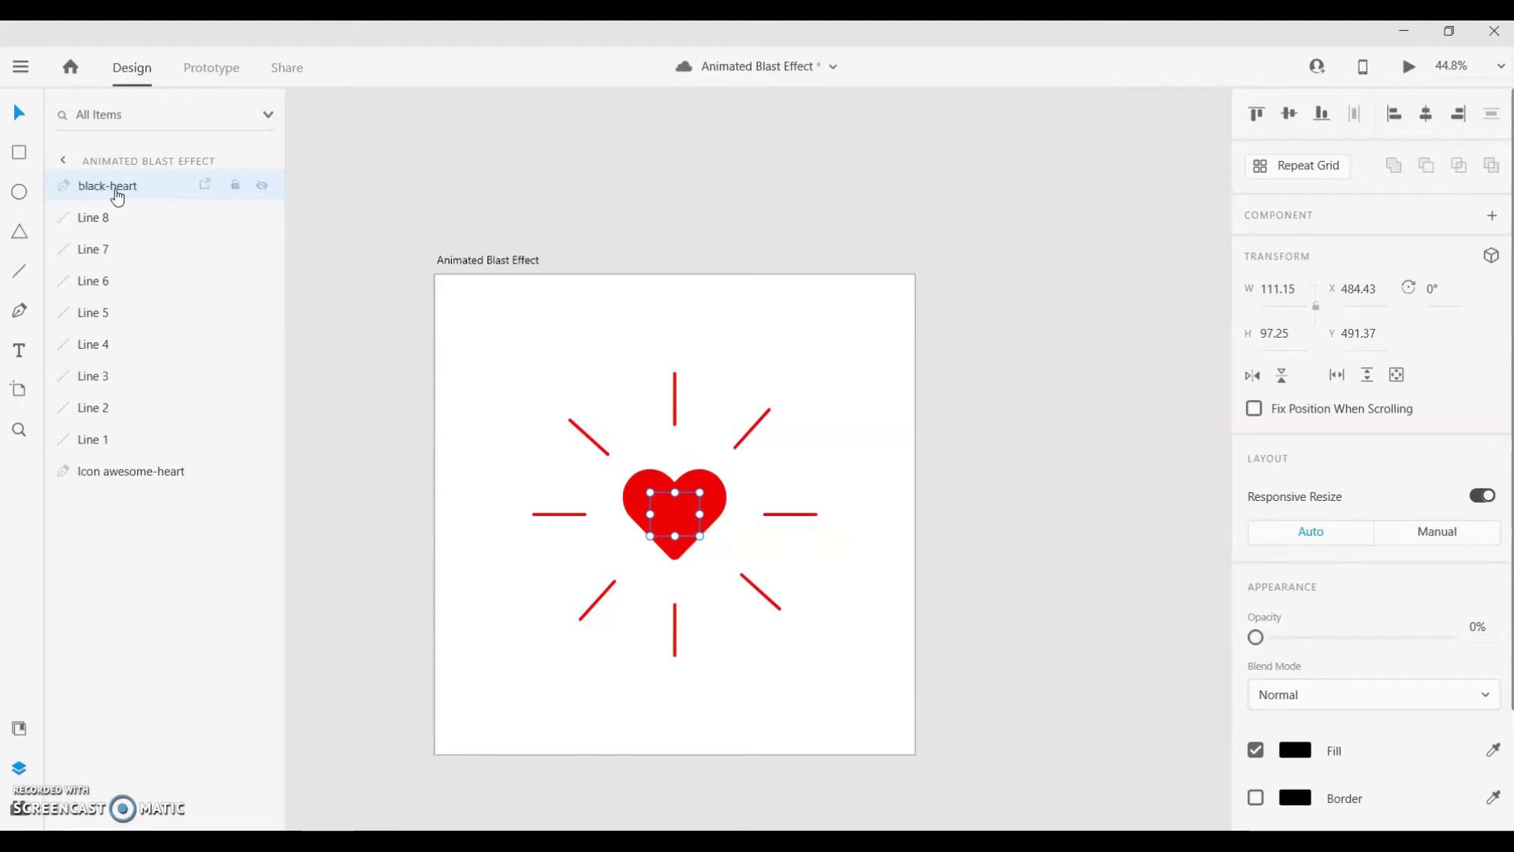
- Rename the layer of the large red heart as red-heart
{"action": "left_click", "coordinate": [710, 472]}
{"action": "double_click", "coordinate": [140, 473]}
{"action": "type", "text": "re"}
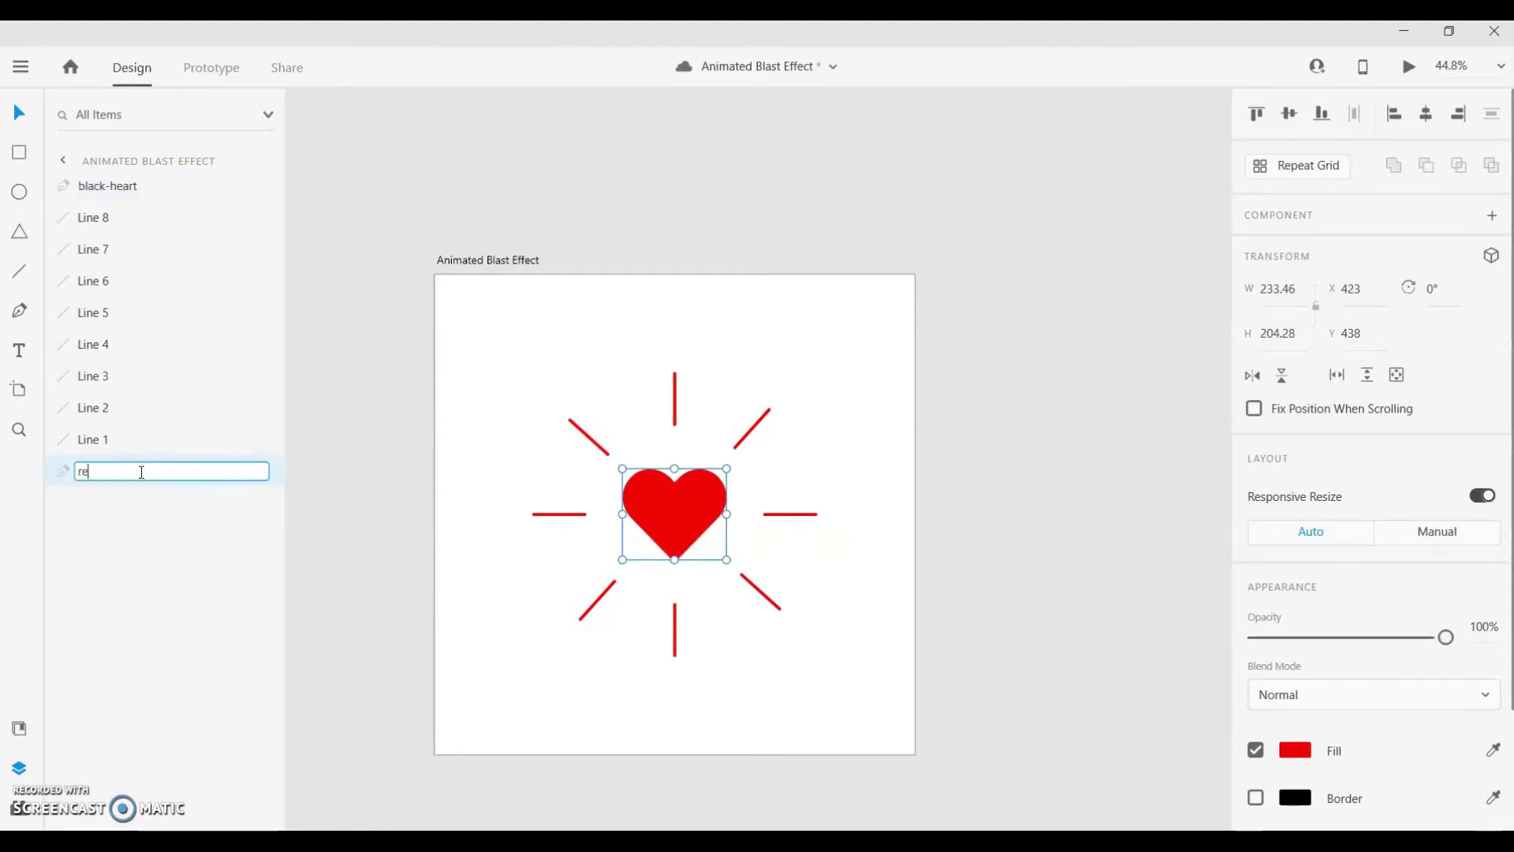
{"action": "type", "text": "d-heart"}
{"action": "key", "text": "Return"}
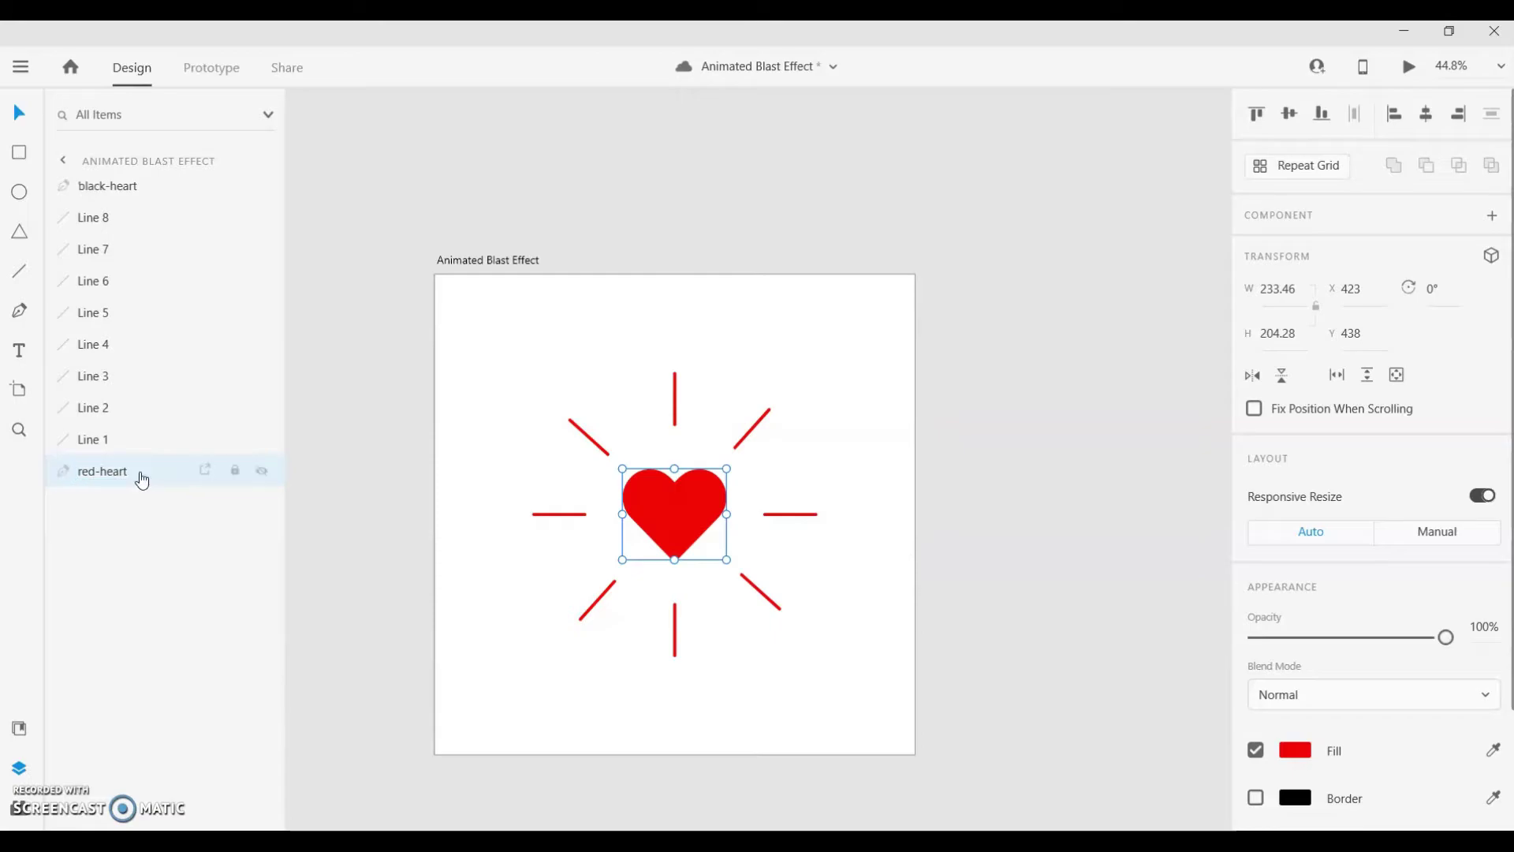
- Group the eight radiating lines, Line 1 through Line 8, and name the group lines
{"action": "left_click", "coordinate": [91, 221]}
{"action": "left_click", "coordinate": [107, 440], "text": "shift"}
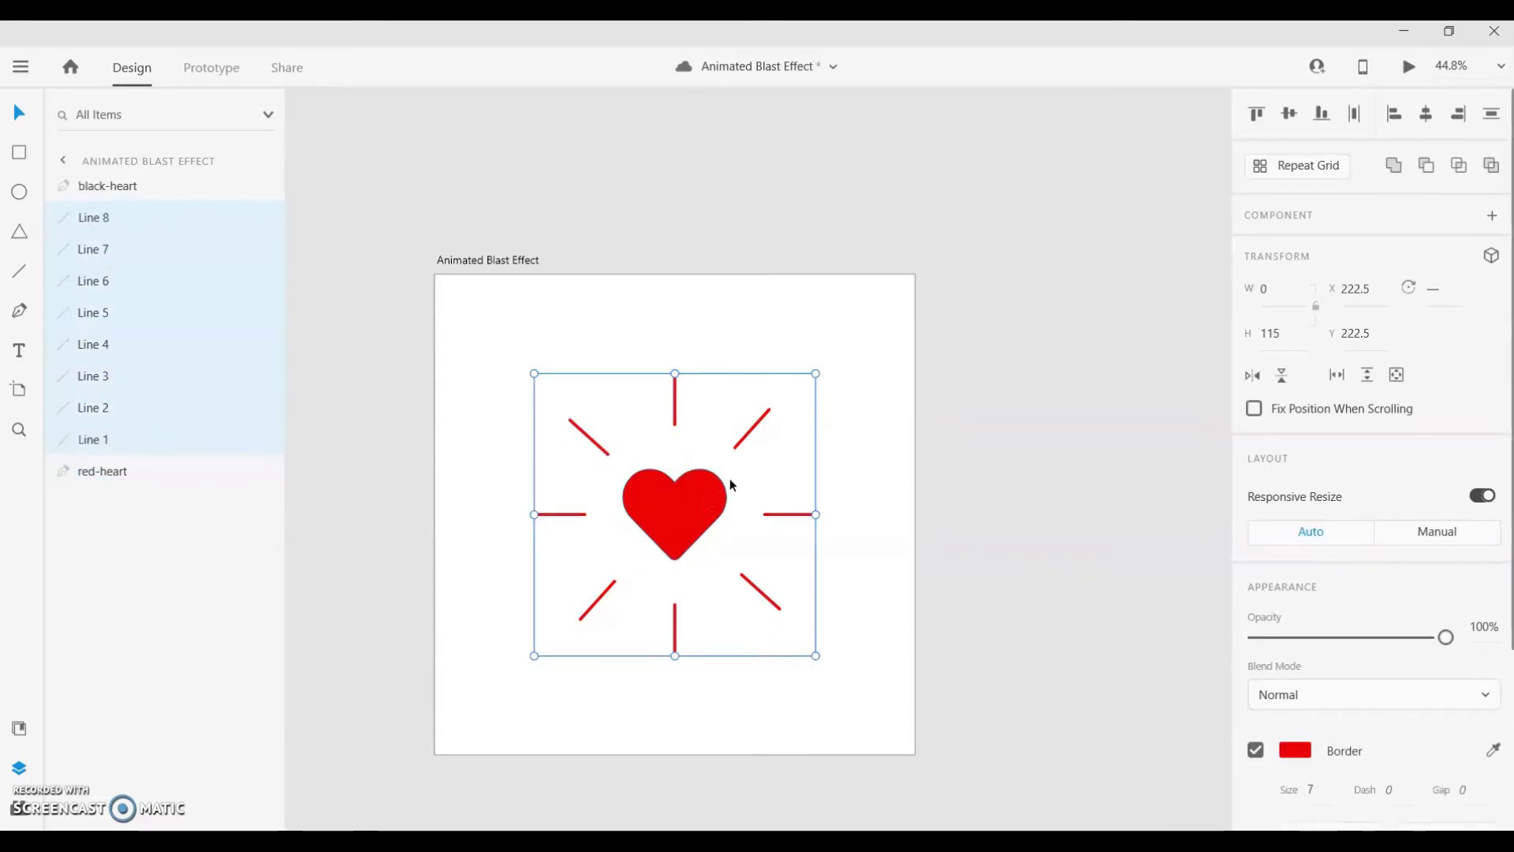
{"action": "right_click", "coordinate": [749, 426]}
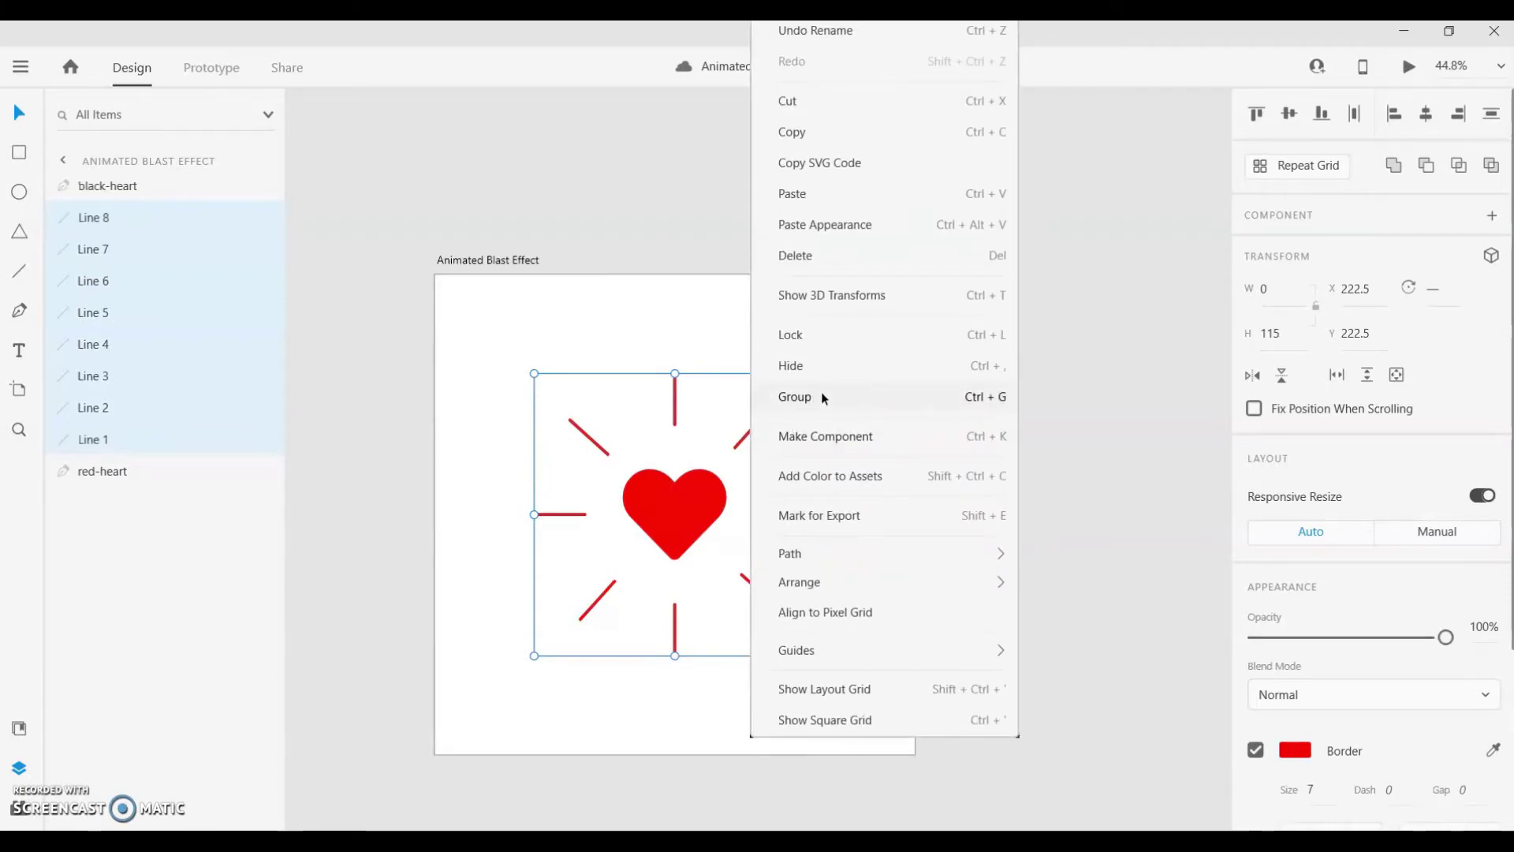
{"action": "left_click", "coordinate": [822, 396]}
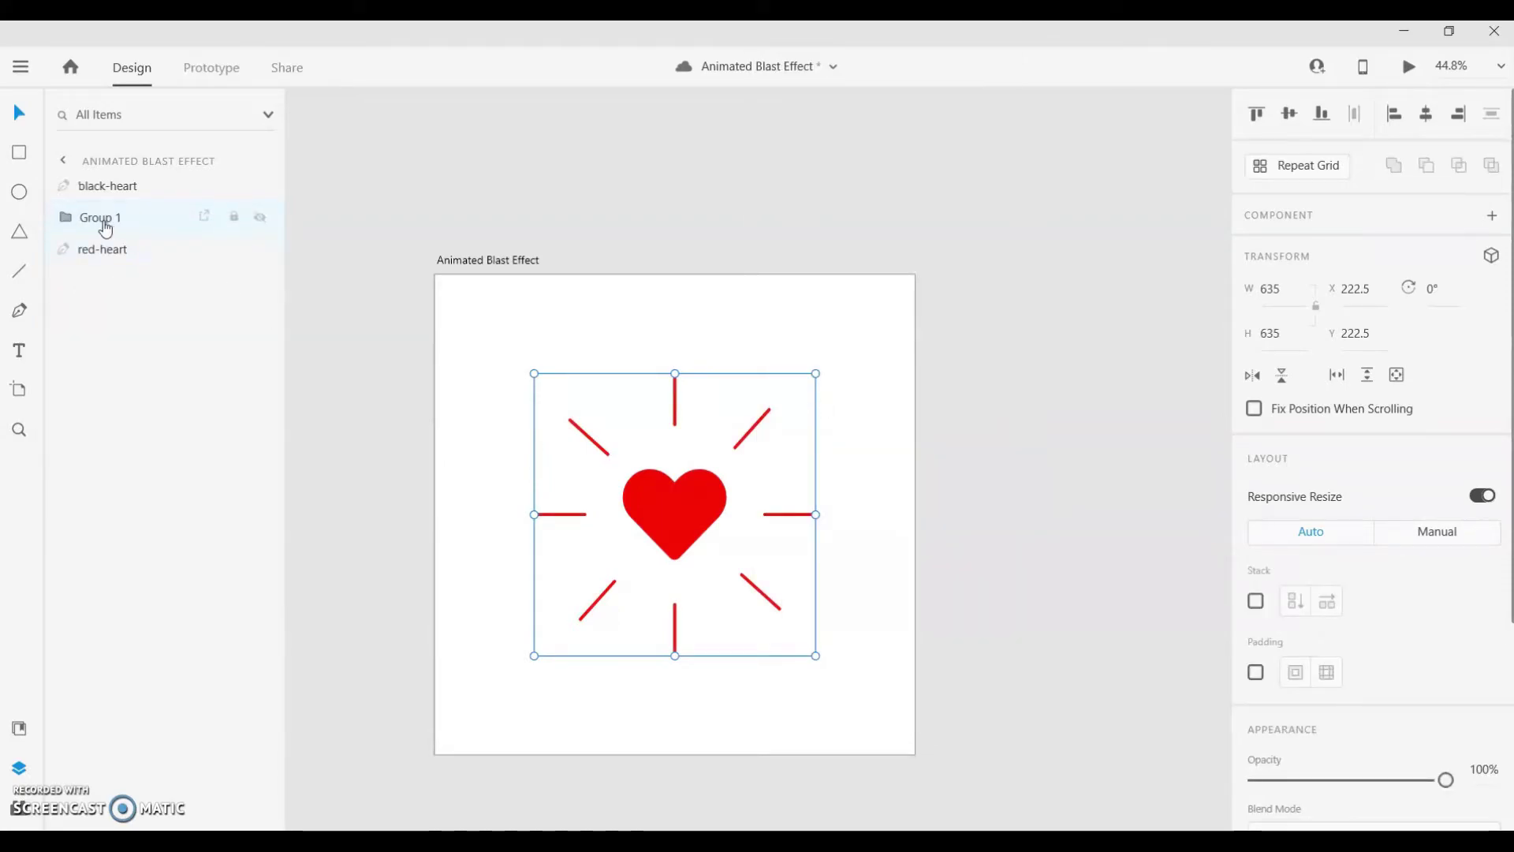
{"action": "double_click", "coordinate": [105, 218]}
{"action": "type", "text": "lines"}
{"action": "key", "text": "Return"}
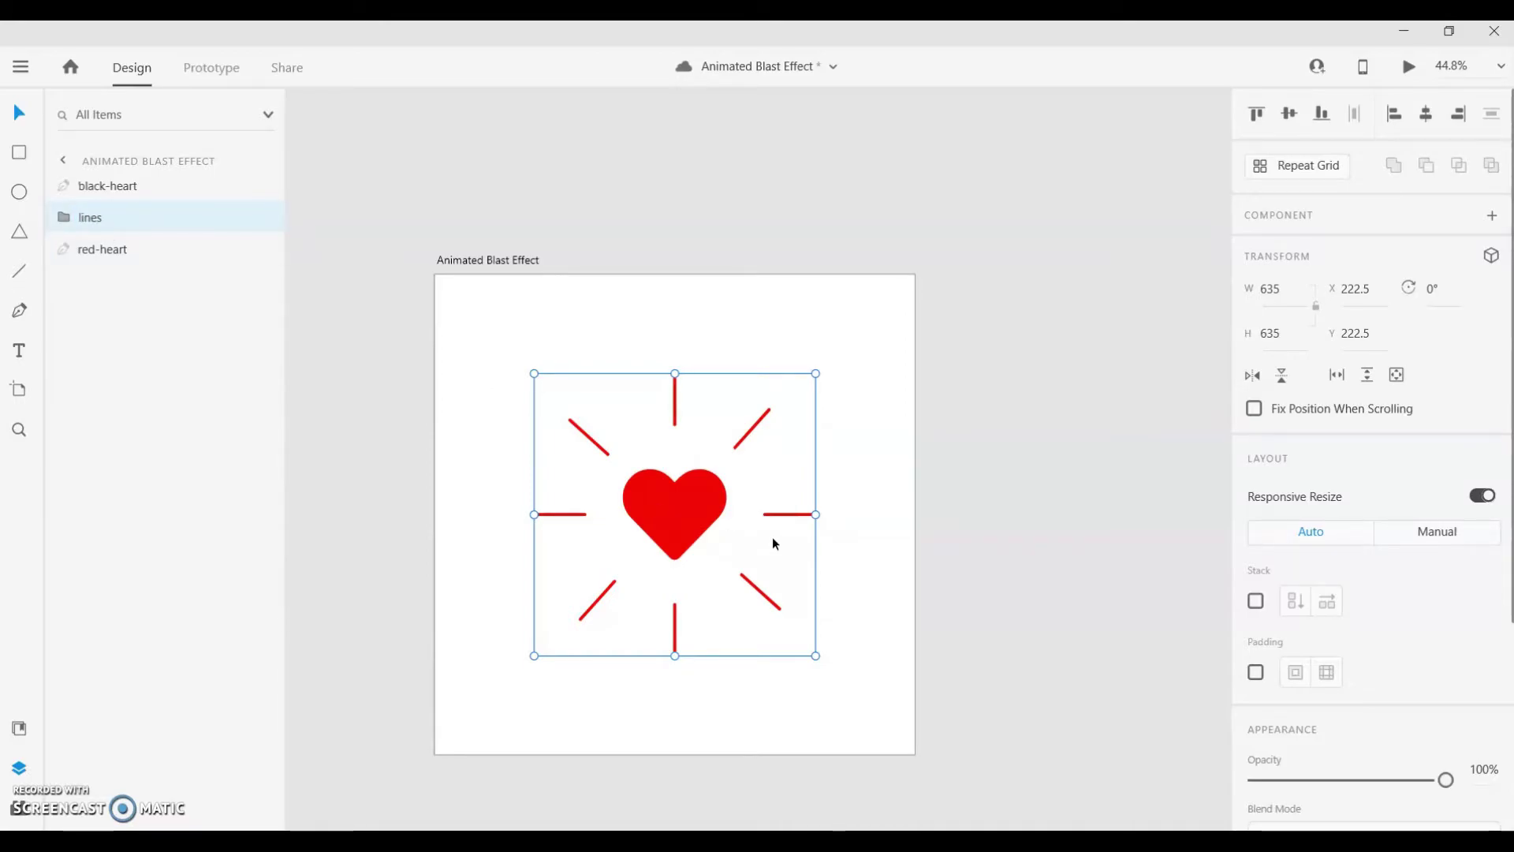
- Try shrinking the lines group to about 97 × 97 behind the heart's centre
{"action": "left_click_drag", "start_coordinate": [816, 657], "coordinate": [697, 536]}
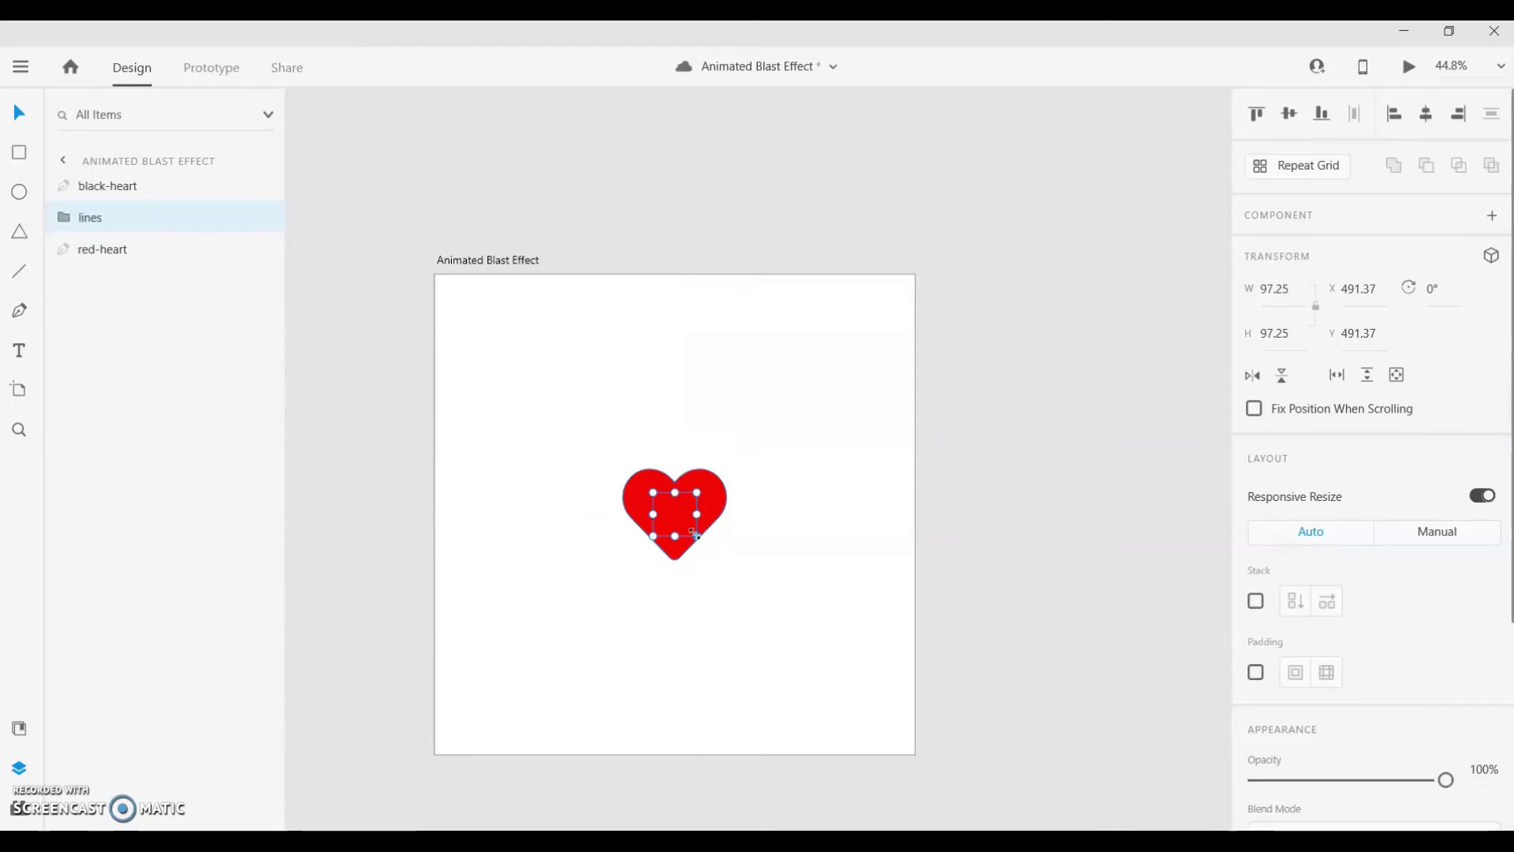
{"action": "key", "text": "ctrl+z"}
{"action": "key", "text": "ctrl+z"}
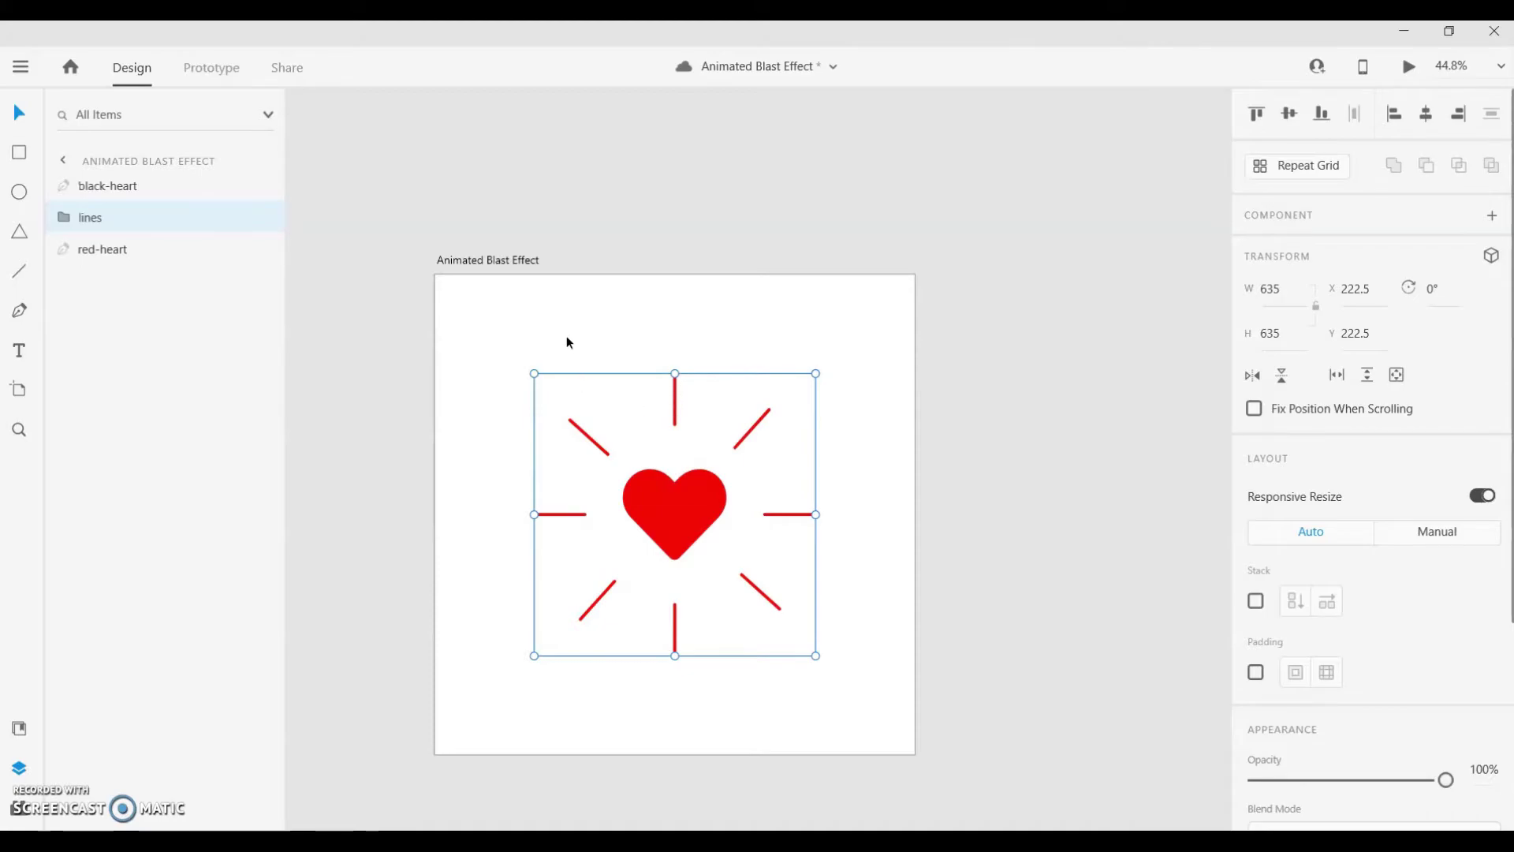
{"action": "left_click_drag", "start_coordinate": [503, 327], "coordinate": [840, 710]}
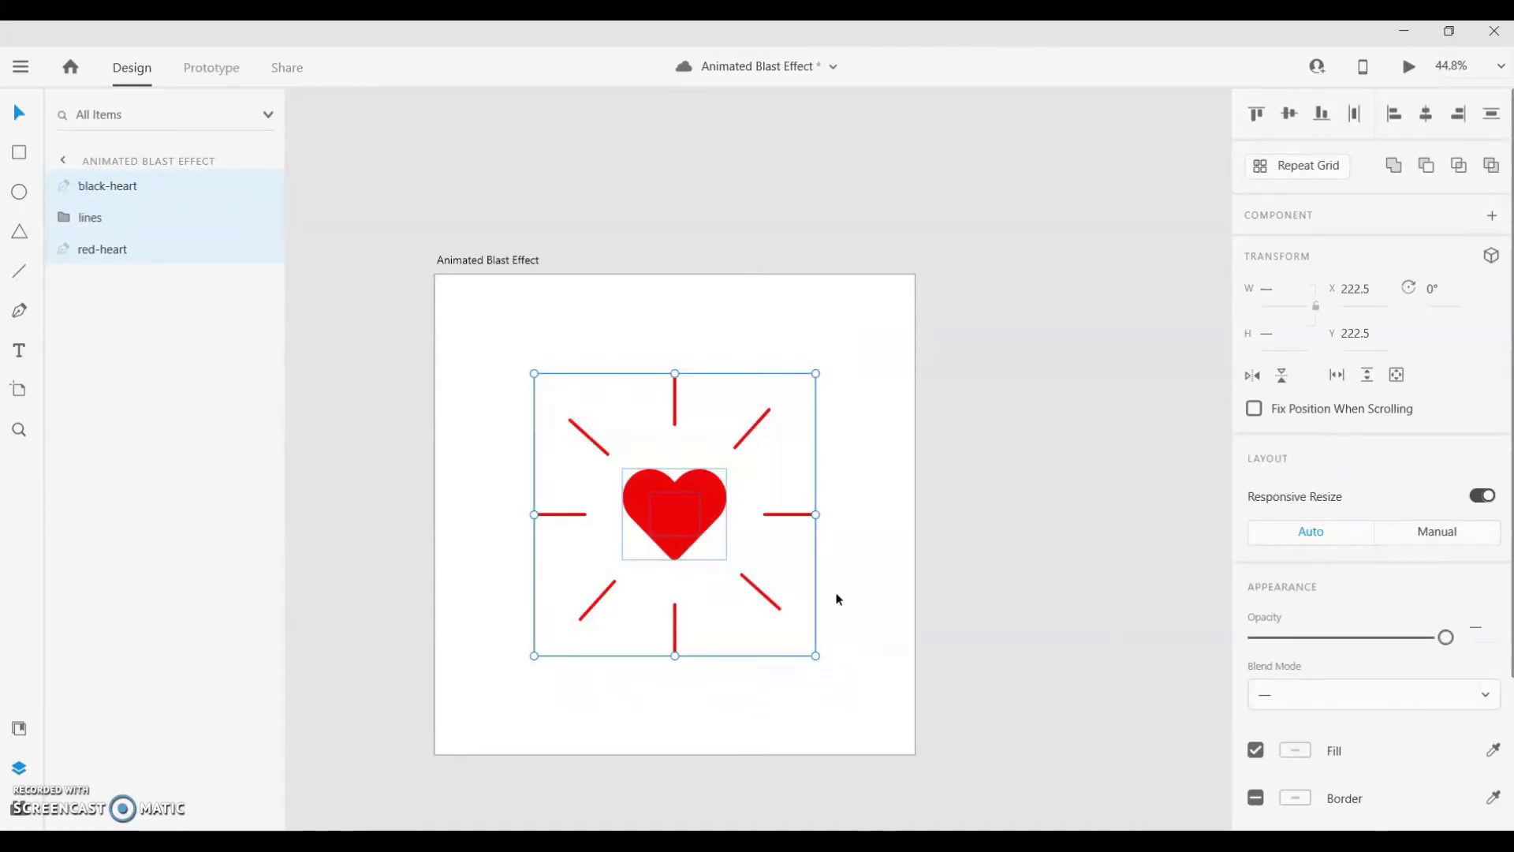
{"action": "key", "text": "Escape"}
{"action": "left_click", "coordinate": [134, 189]}
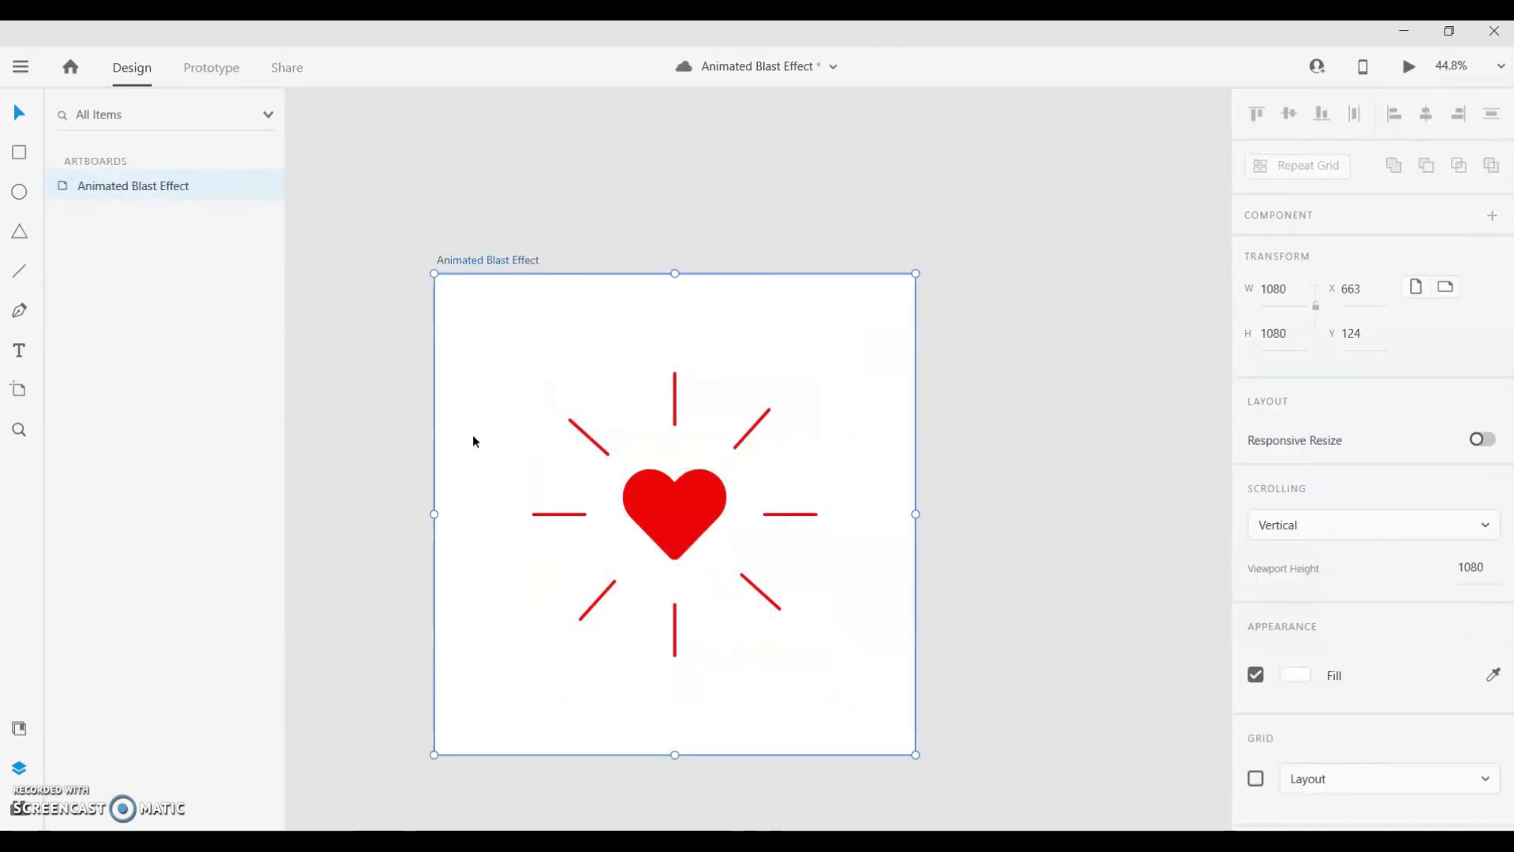
{"action": "double_click", "coordinate": [173, 189]}
{"action": "key", "text": "Escape"}
{"action": "left_click", "coordinate": [674, 514]}
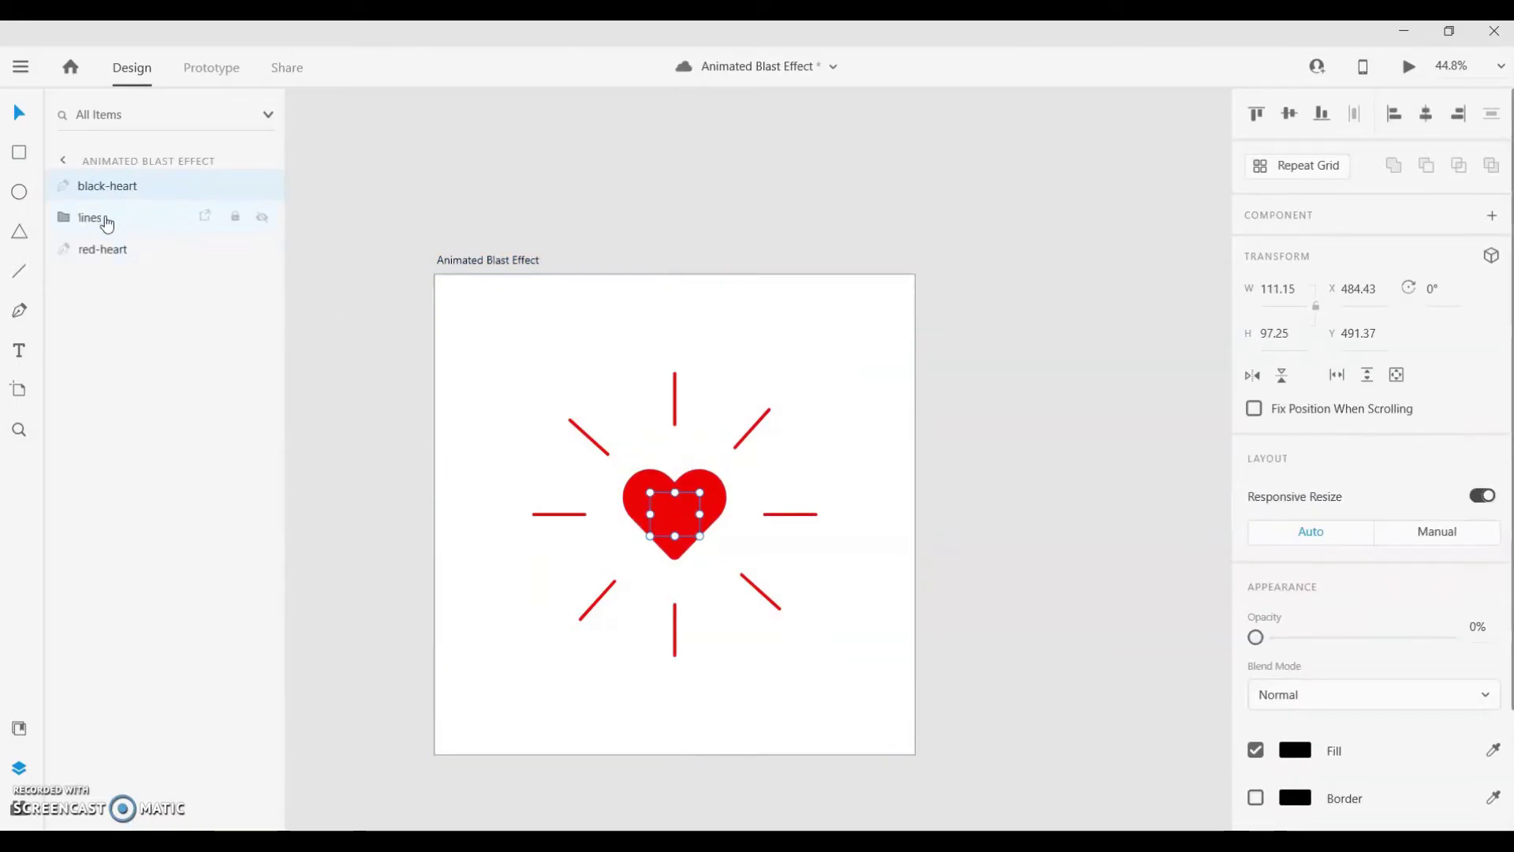
- Set the opacity of the lines group to 0%
{"action": "left_click", "coordinate": [106, 221]}
{"action": "scroll", "coordinate": [1372, 473], "scroll_direction": "down", "scroll_amount": 2}
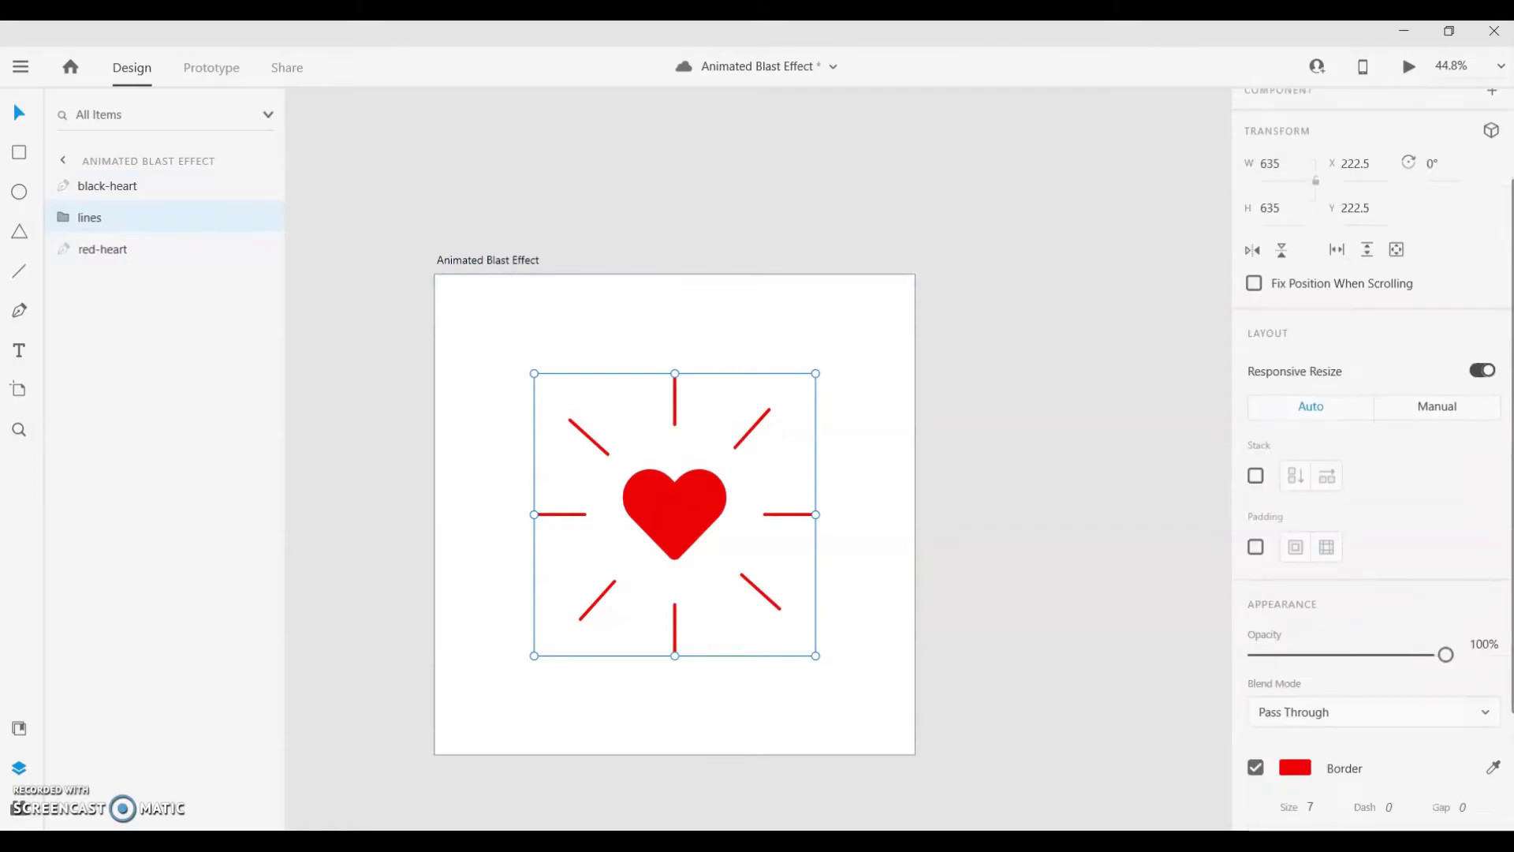
{"action": "scroll", "coordinate": [1442, 566], "scroll_direction": "down", "scroll_amount": 1}
{"action": "left_click_drag", "start_coordinate": [1376, 558], "coordinate": [1236, 568]}
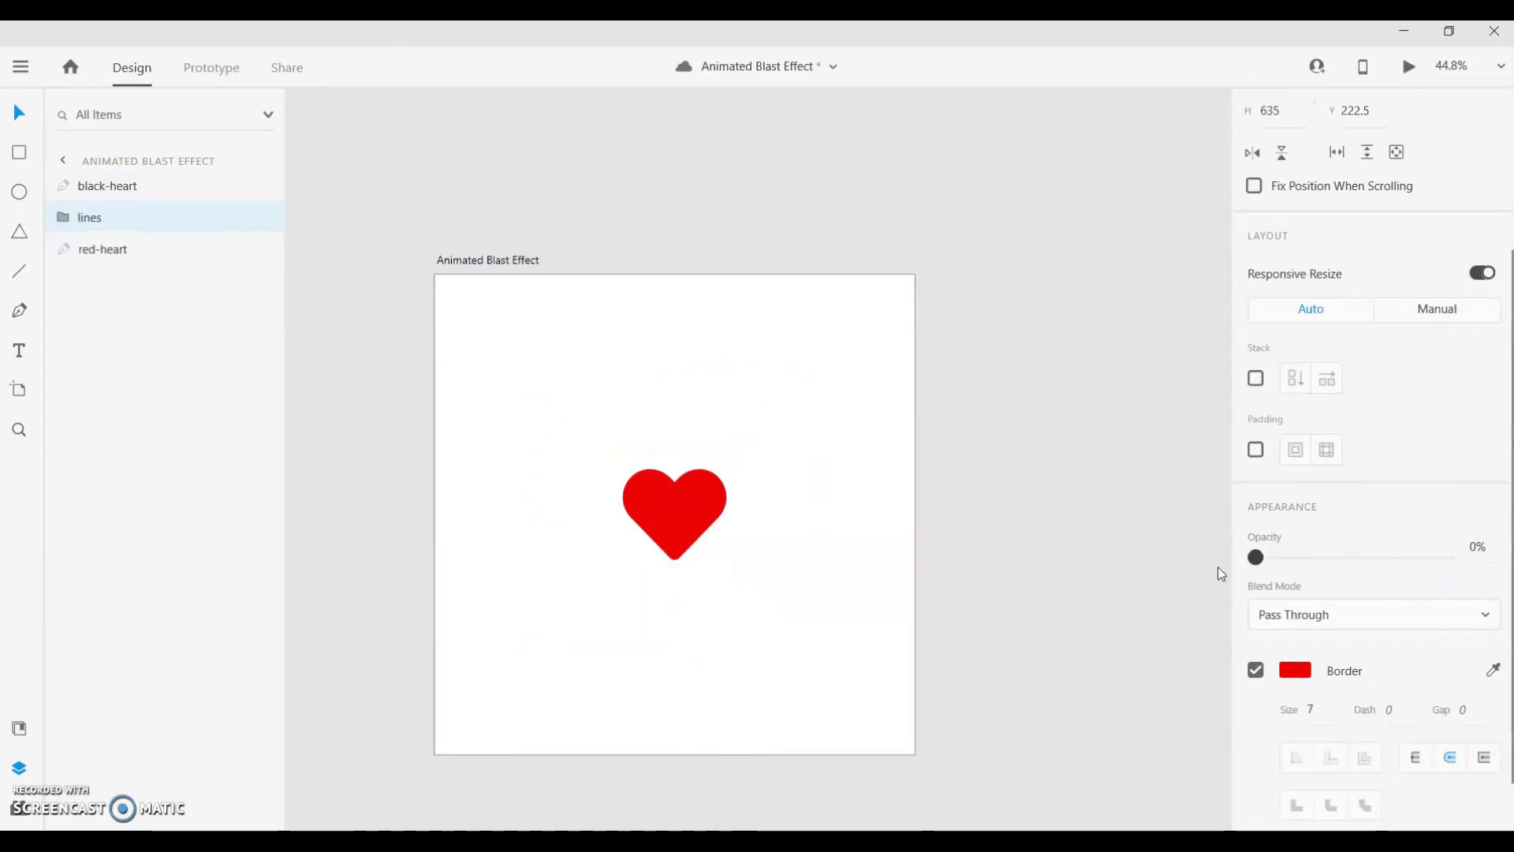
{"action": "left_click", "coordinate": [1009, 577]}
- Make a component out of black-heart, the lines group and red-heart together
{"action": "left_click_drag", "start_coordinate": [482, 347], "coordinate": [868, 710]}
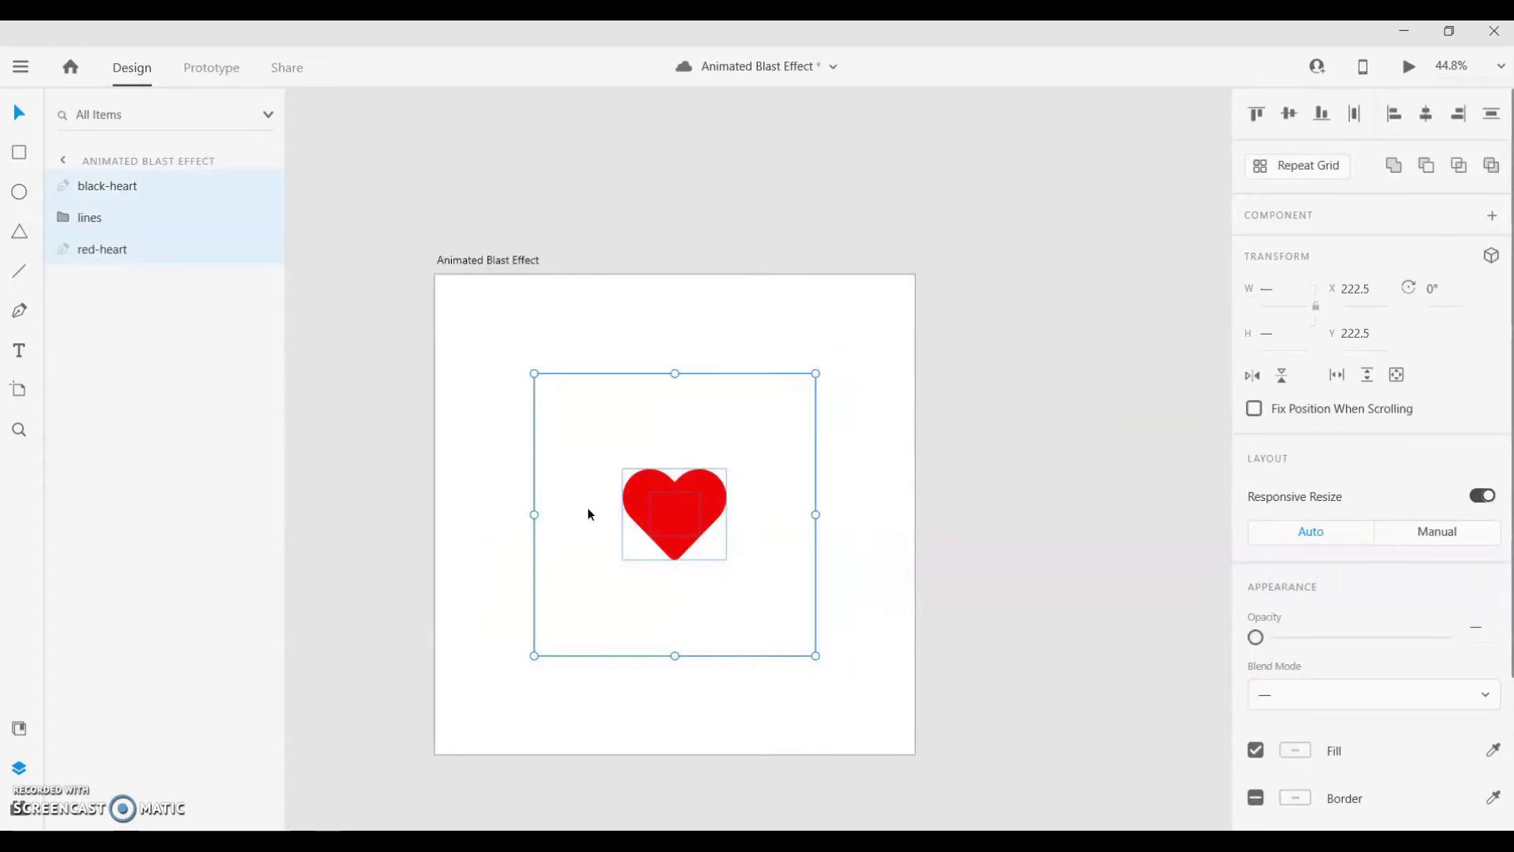
{"action": "right_click", "coordinate": [679, 519]}
{"action": "left_click", "coordinate": [755, 472]}
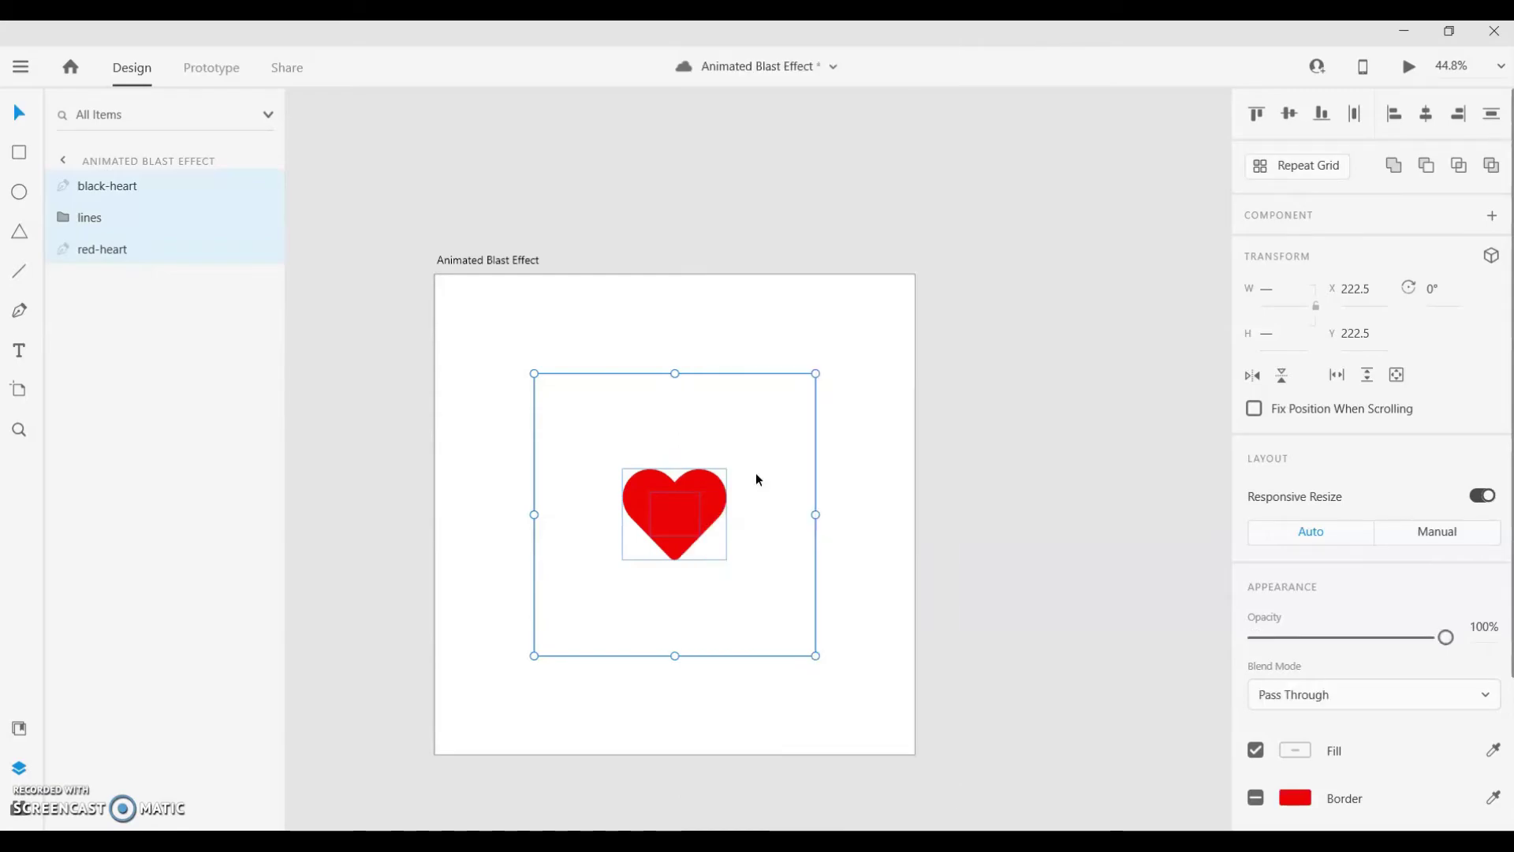
- Add a new state named Black to the heart component
{"action": "left_click", "coordinate": [1489, 251]}
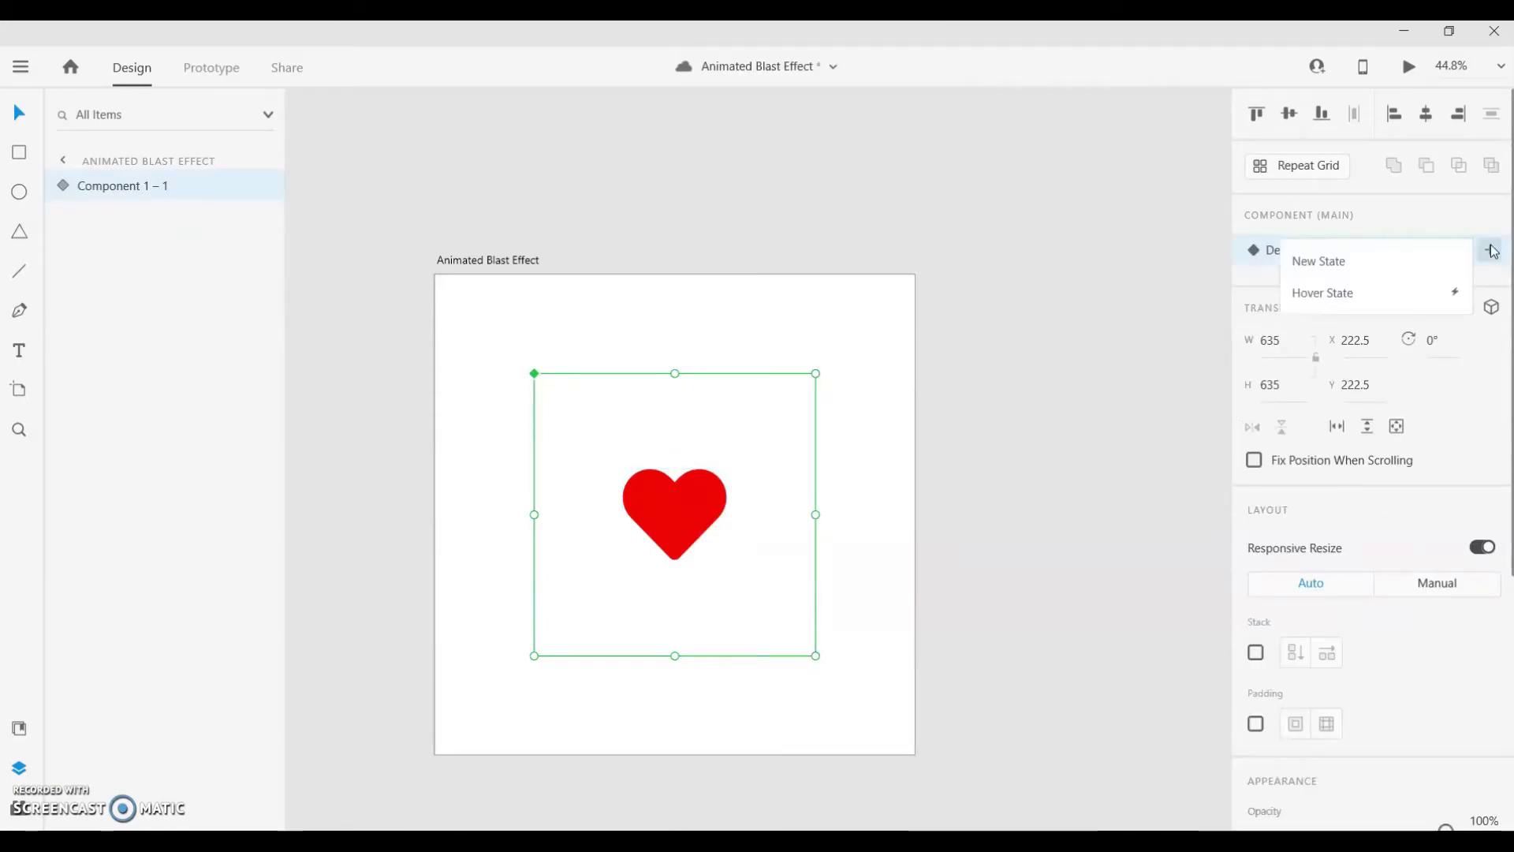
{"action": "left_click", "coordinate": [1369, 257]}
{"action": "type", "text": "Blak"}
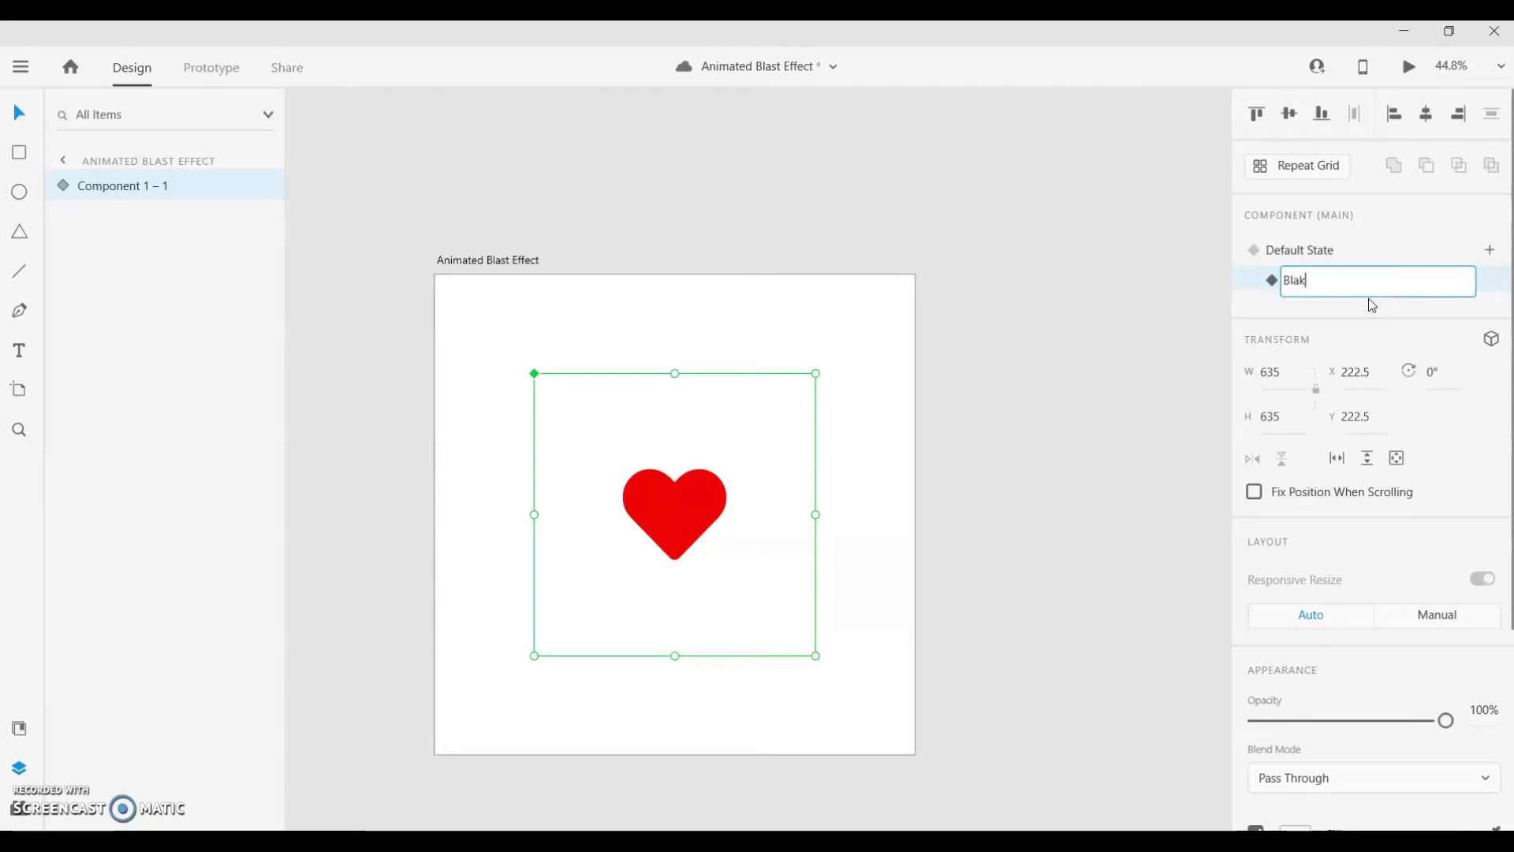
{"action": "key", "text": "BackSpace"}
{"action": "type", "text": "ck"}
{"action": "key", "text": "Return"}
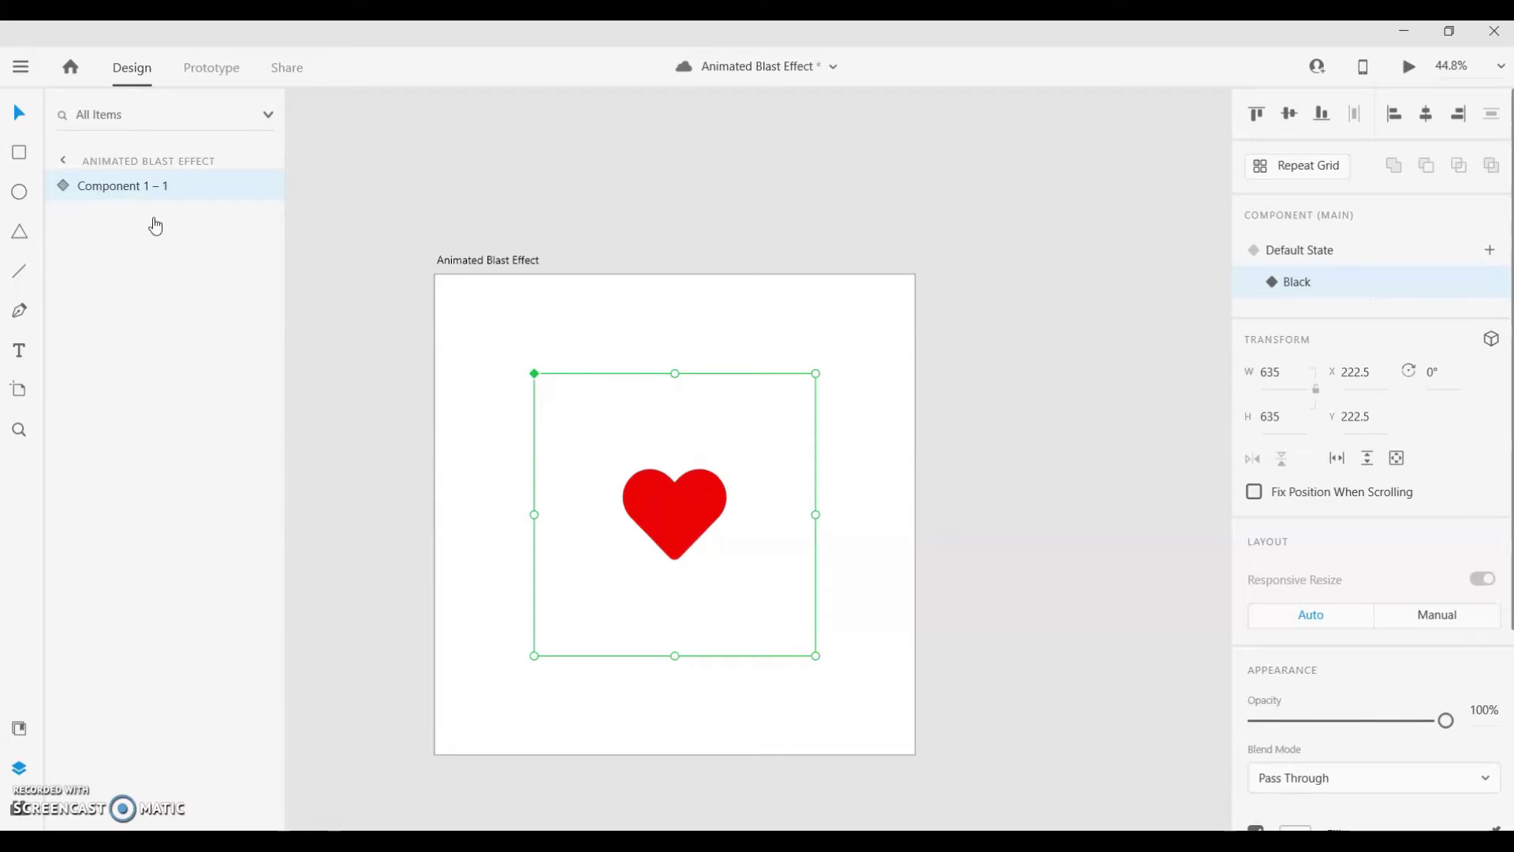
- In the Black state, set black-heart's opacity to 100% and enlarge it from its centre to about 233 × 204, covering the red heart
{"action": "left_click", "coordinate": [176, 198]}
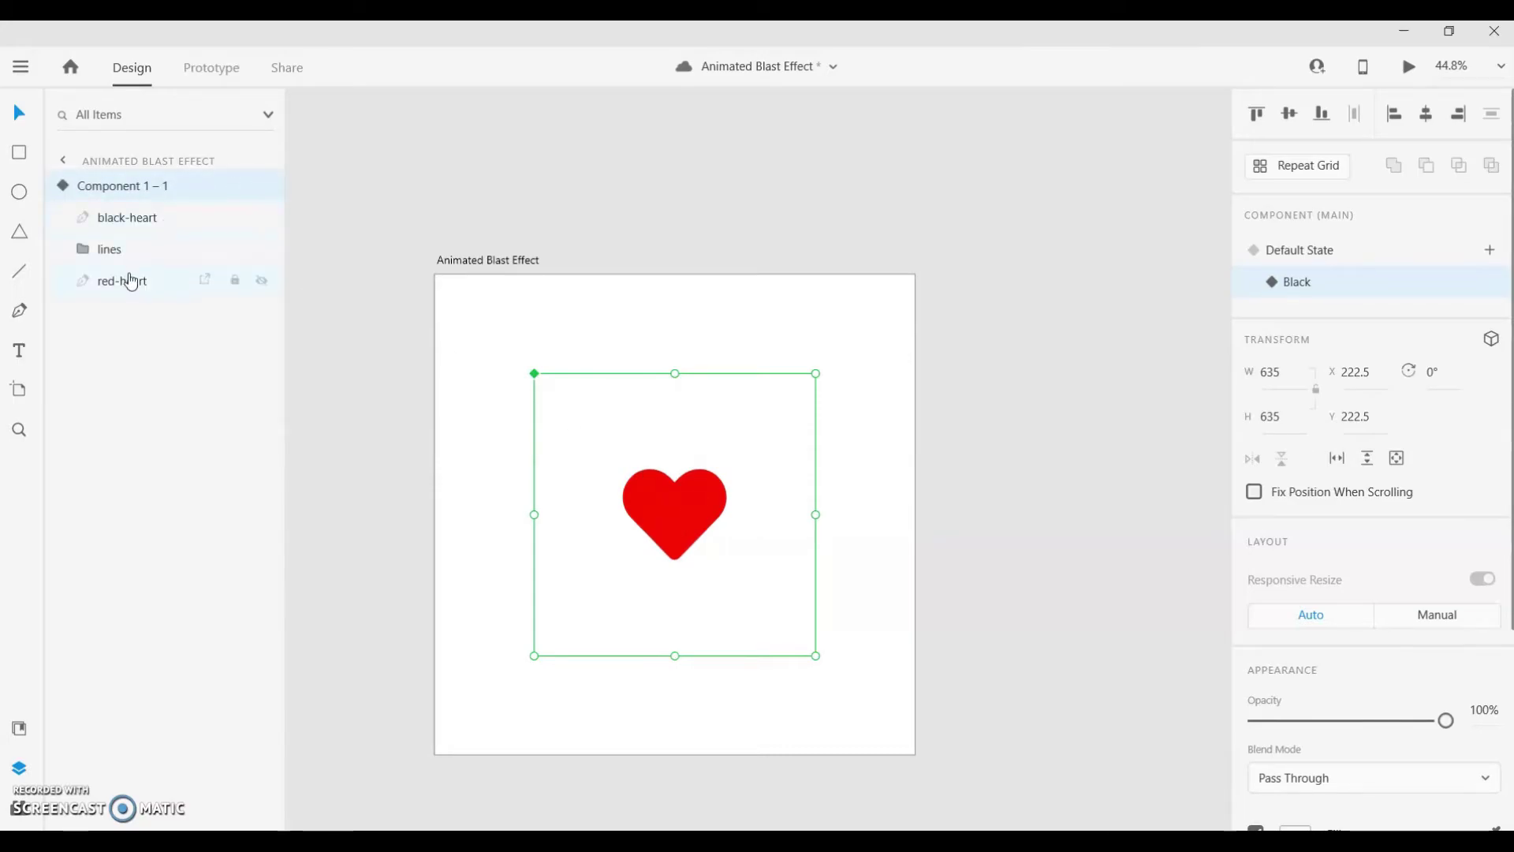
{"action": "left_click", "coordinate": [157, 224]}
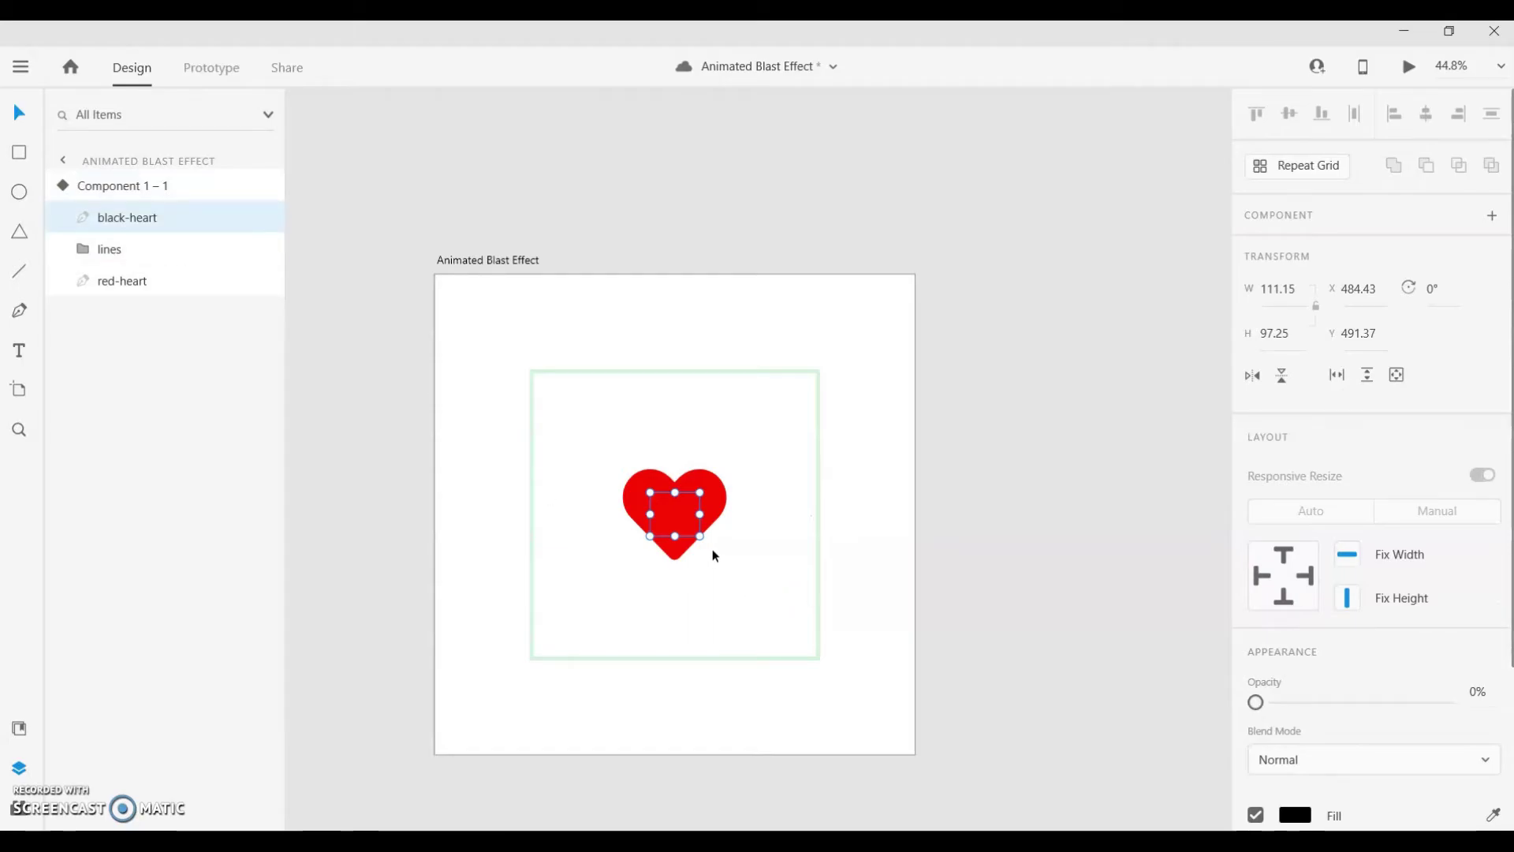
{"action": "key", "text": "0"}
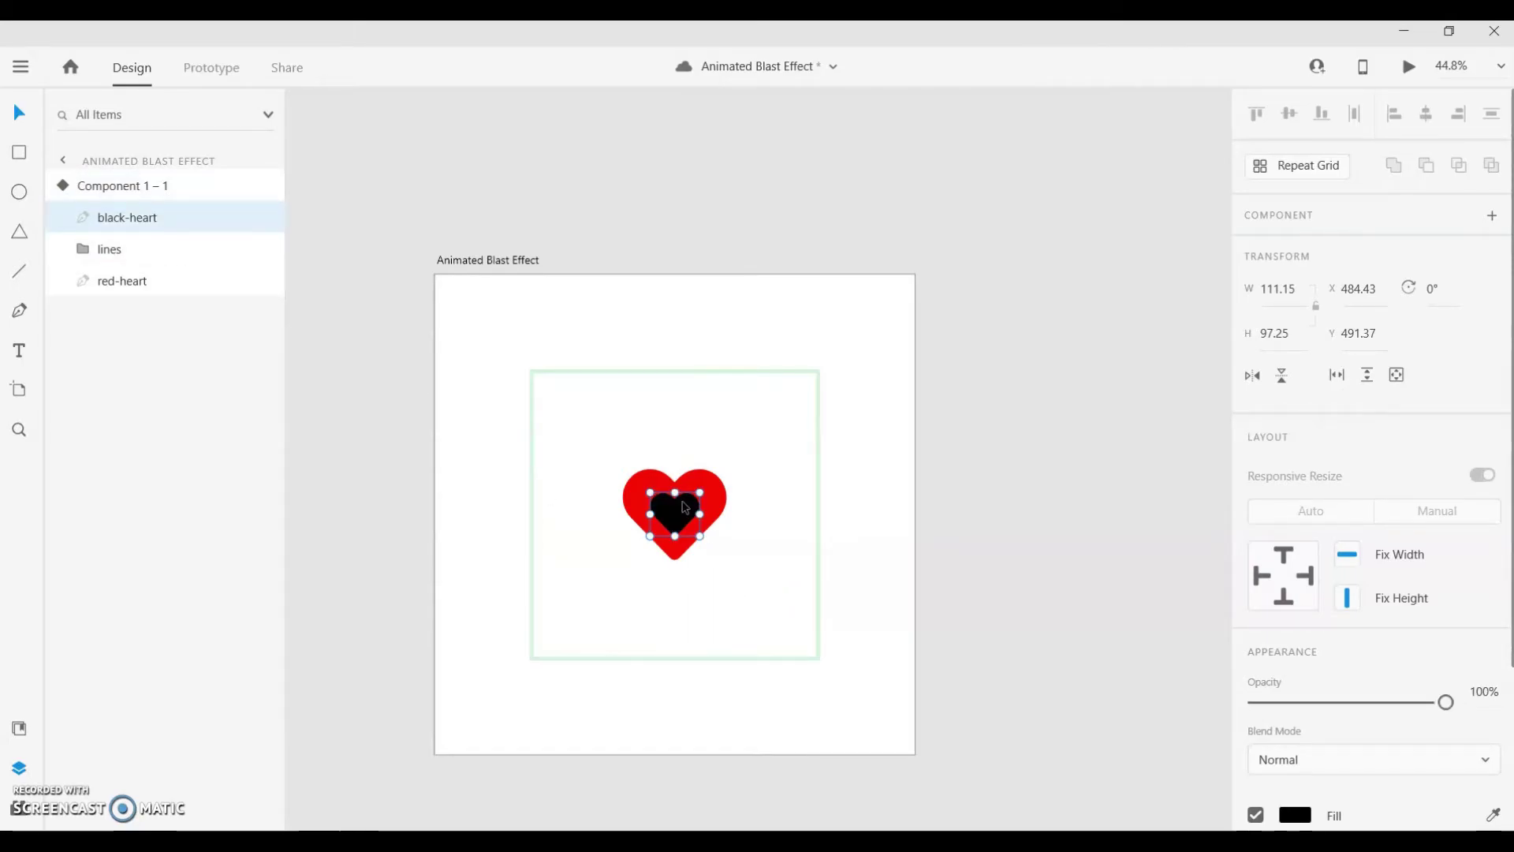
{"action": "scroll", "coordinate": [684, 507], "scroll_direction": "up", "scroll_amount": 4}
{"action": "left_click_drag", "start_coordinate": [714, 566], "coordinate": [763, 596]}
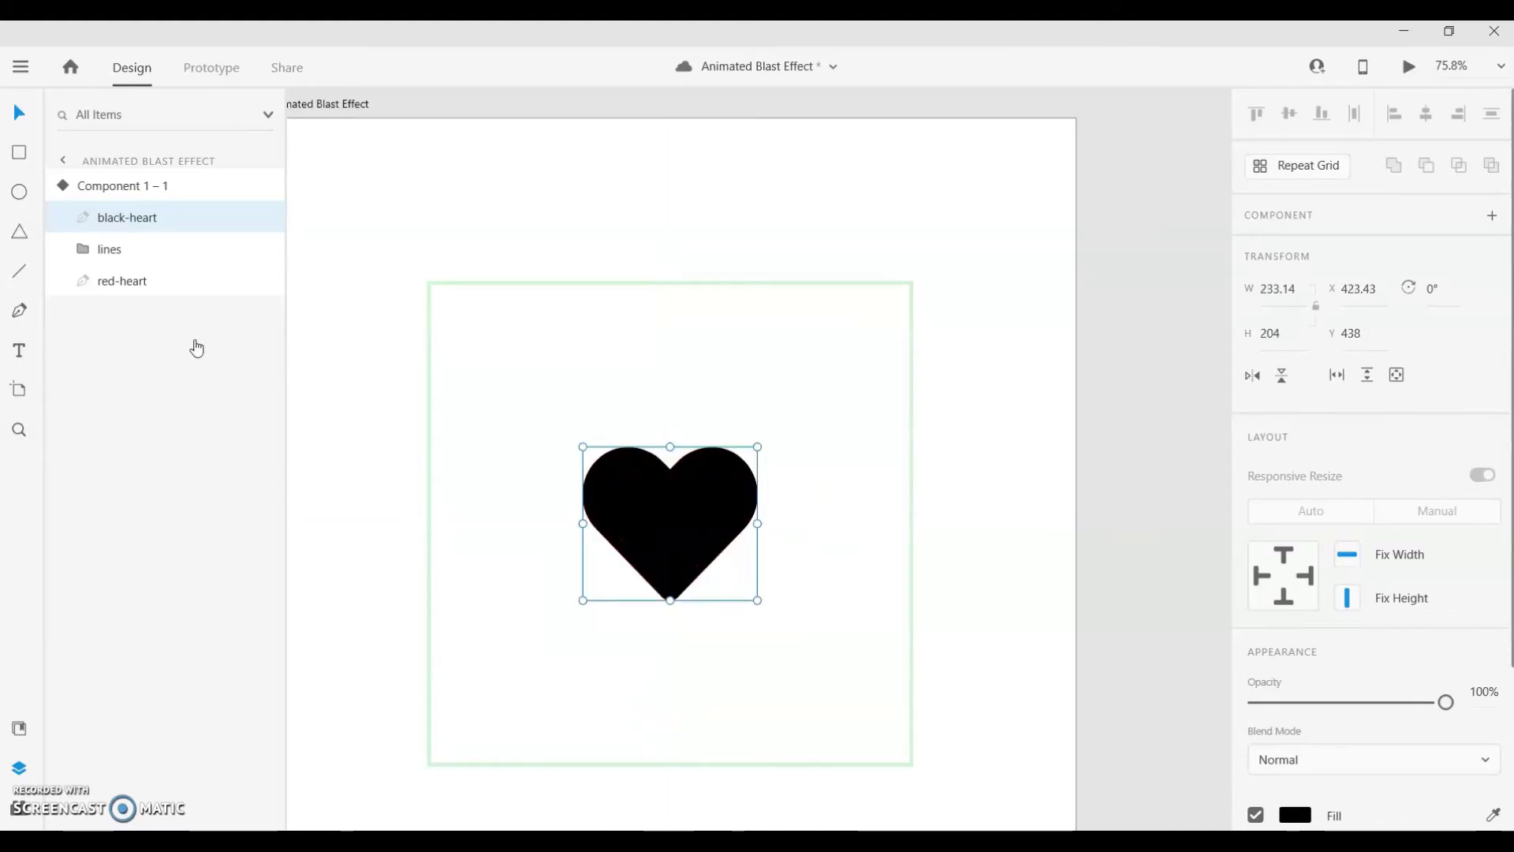
- Shrink red-heart around its centre to about 114 × 100 and send it to the back, behind the black heart
{"action": "left_click", "coordinate": [146, 295]}
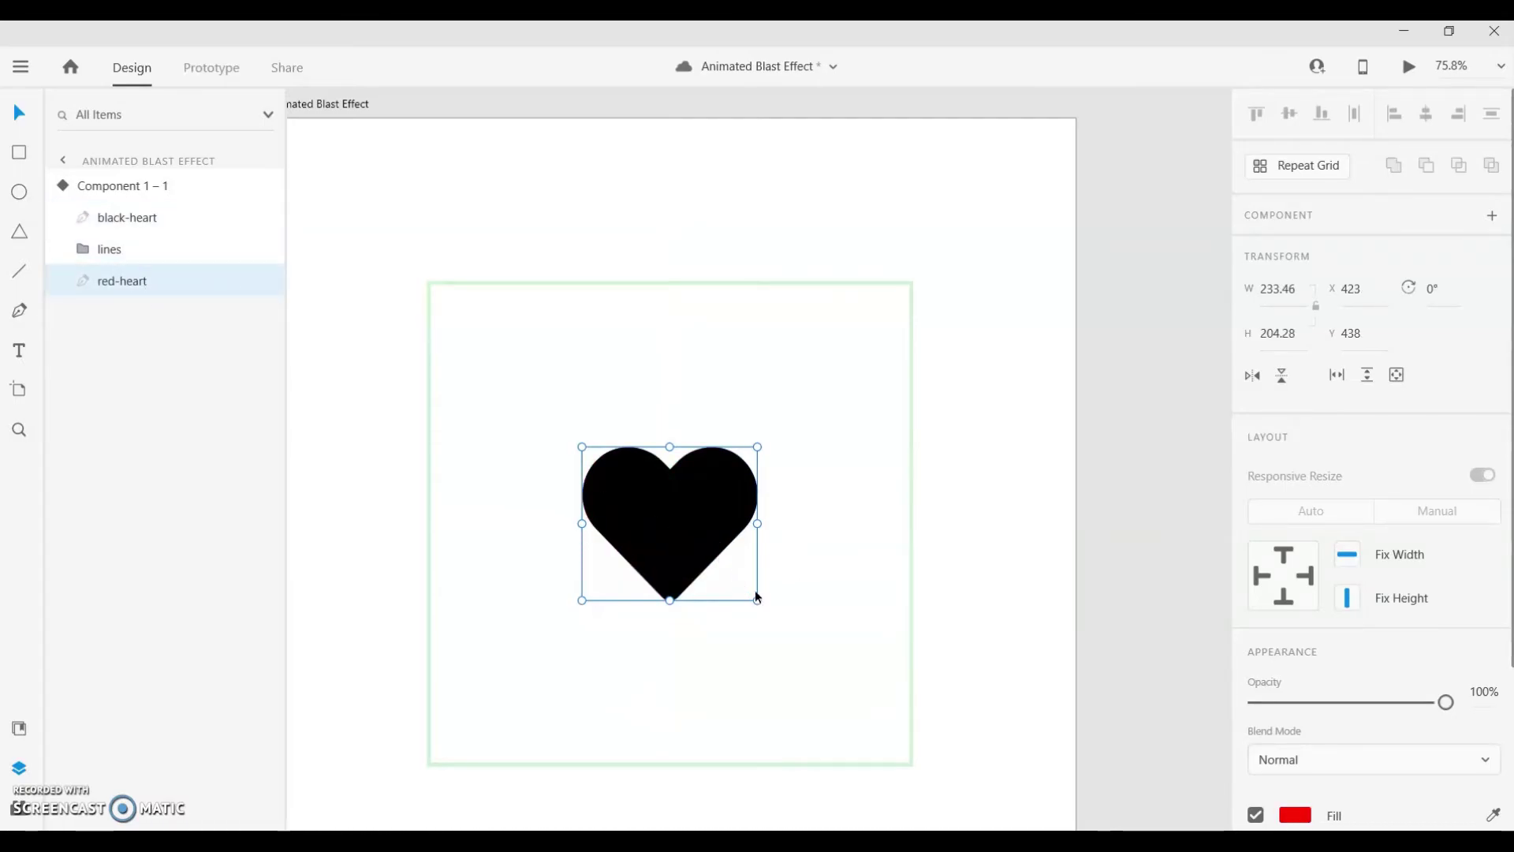
{"action": "left_click_drag", "start_coordinate": [756, 602], "coordinate": [736, 581]}
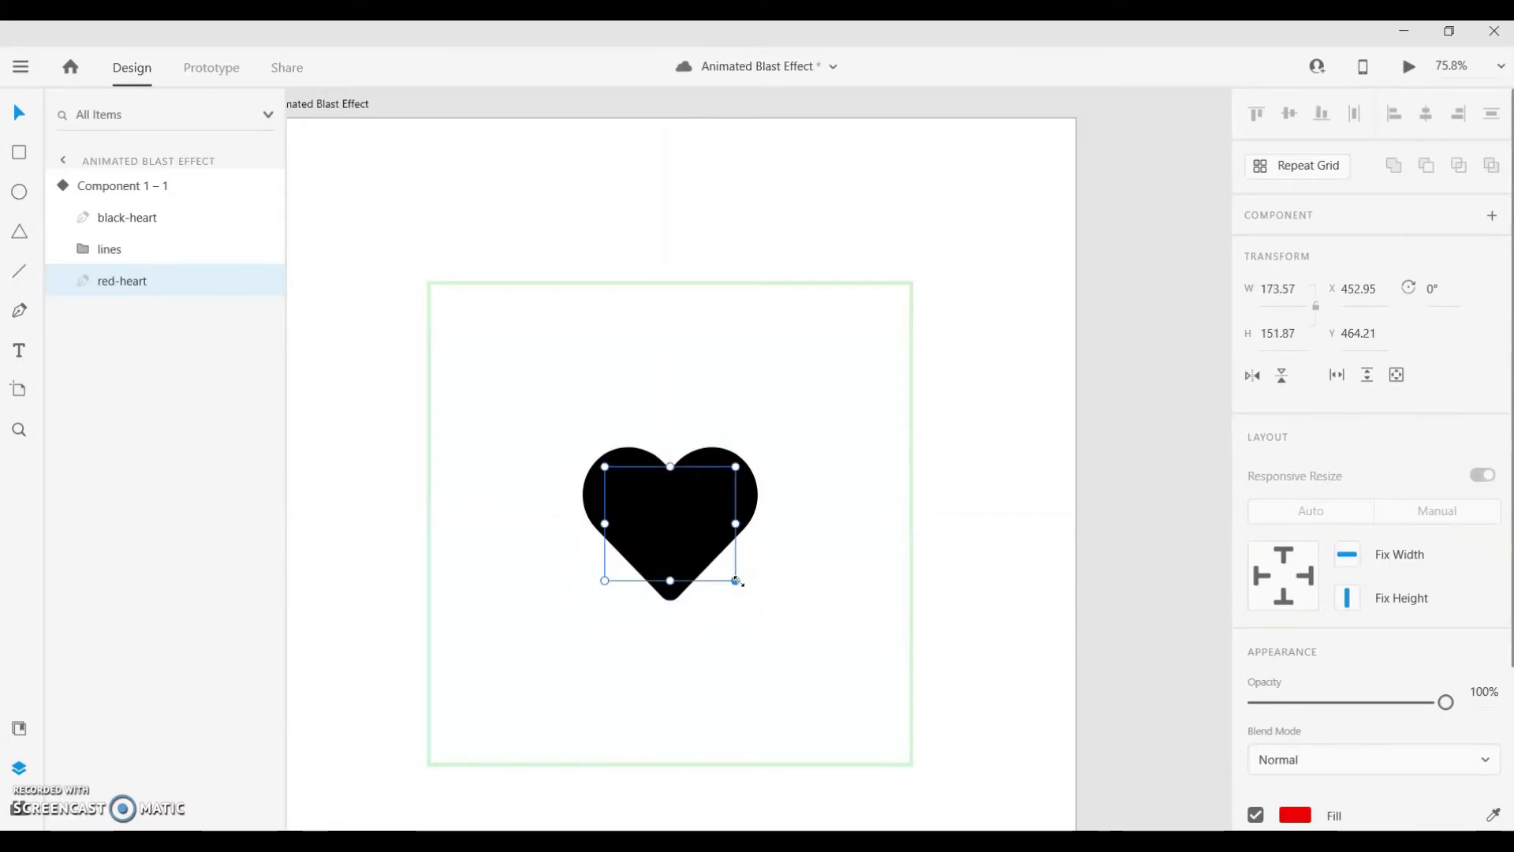
{"action": "key", "text": "ctrl+shift+bracketright"}
{"action": "left_click_drag", "start_coordinate": [736, 580], "coordinate": [713, 562]}
{"action": "right_click", "coordinate": [679, 518]}
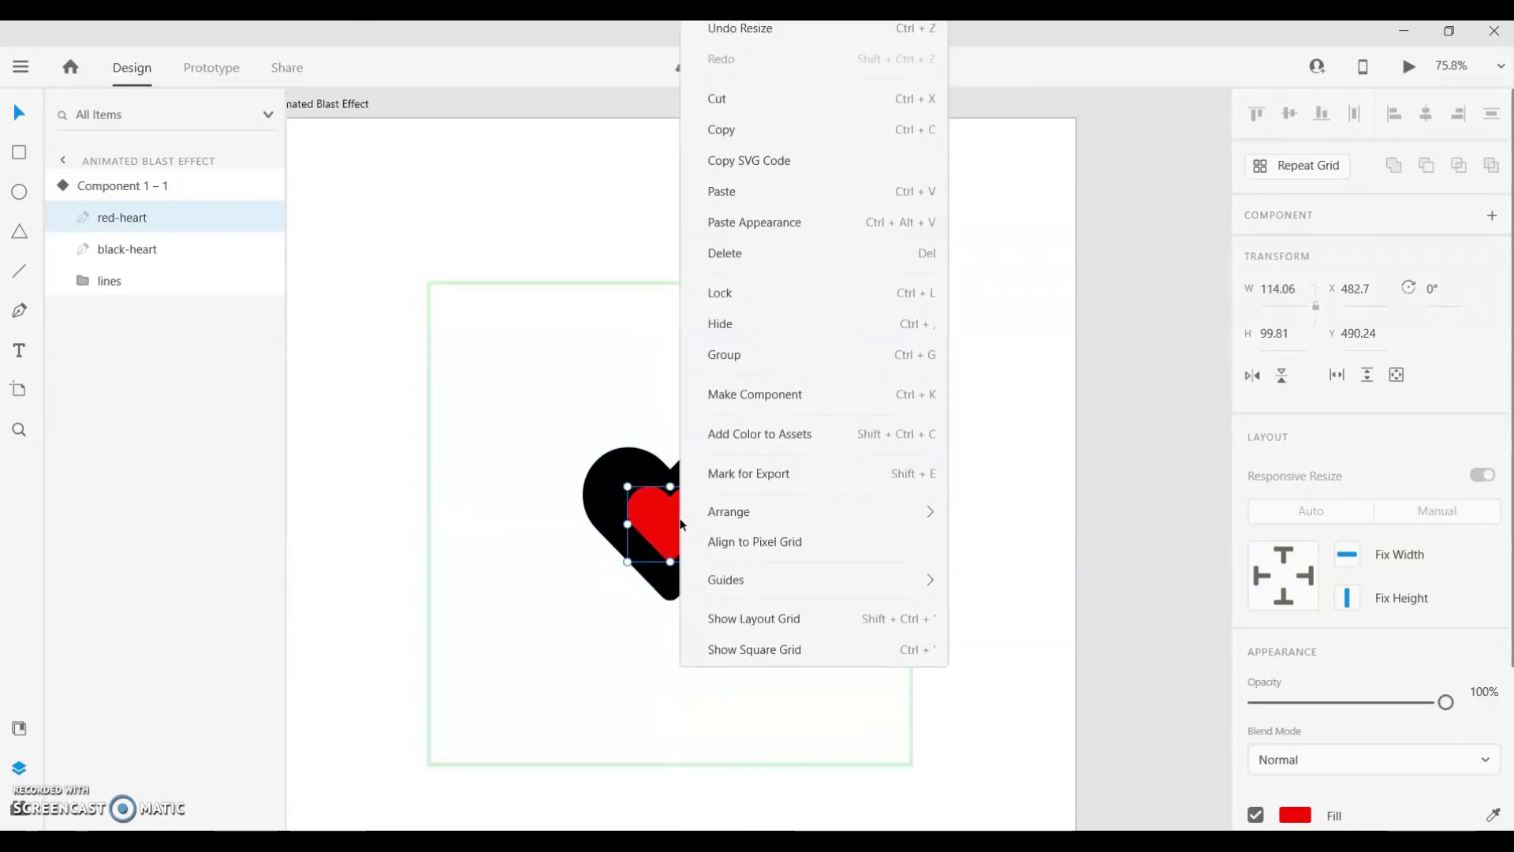
{"action": "mouse_move", "coordinate": [845, 511]}
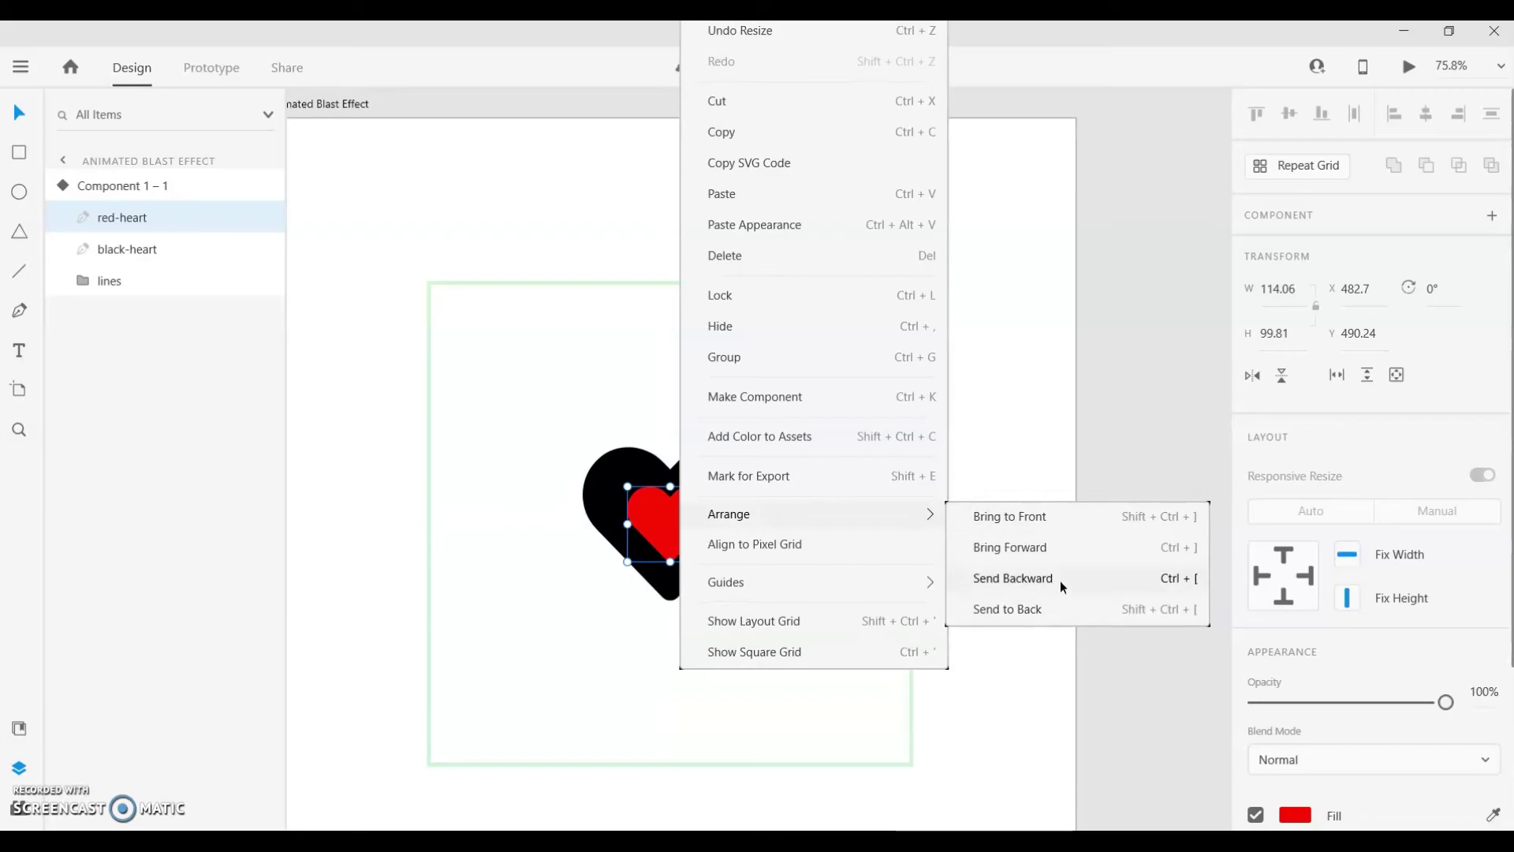
{"action": "left_click", "coordinate": [1066, 608]}
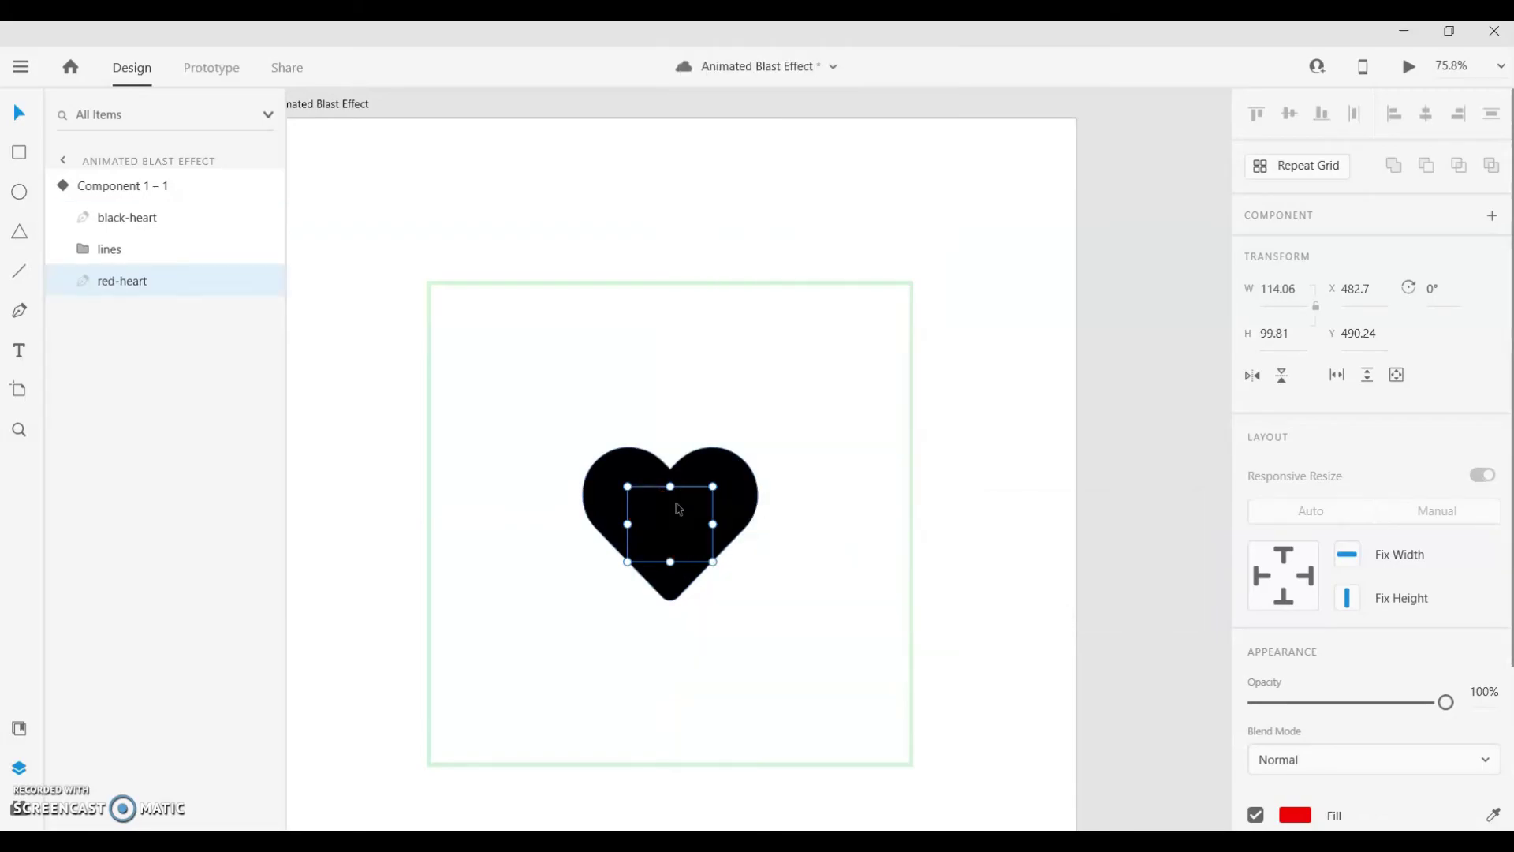
{"action": "left_click", "coordinate": [743, 486]}
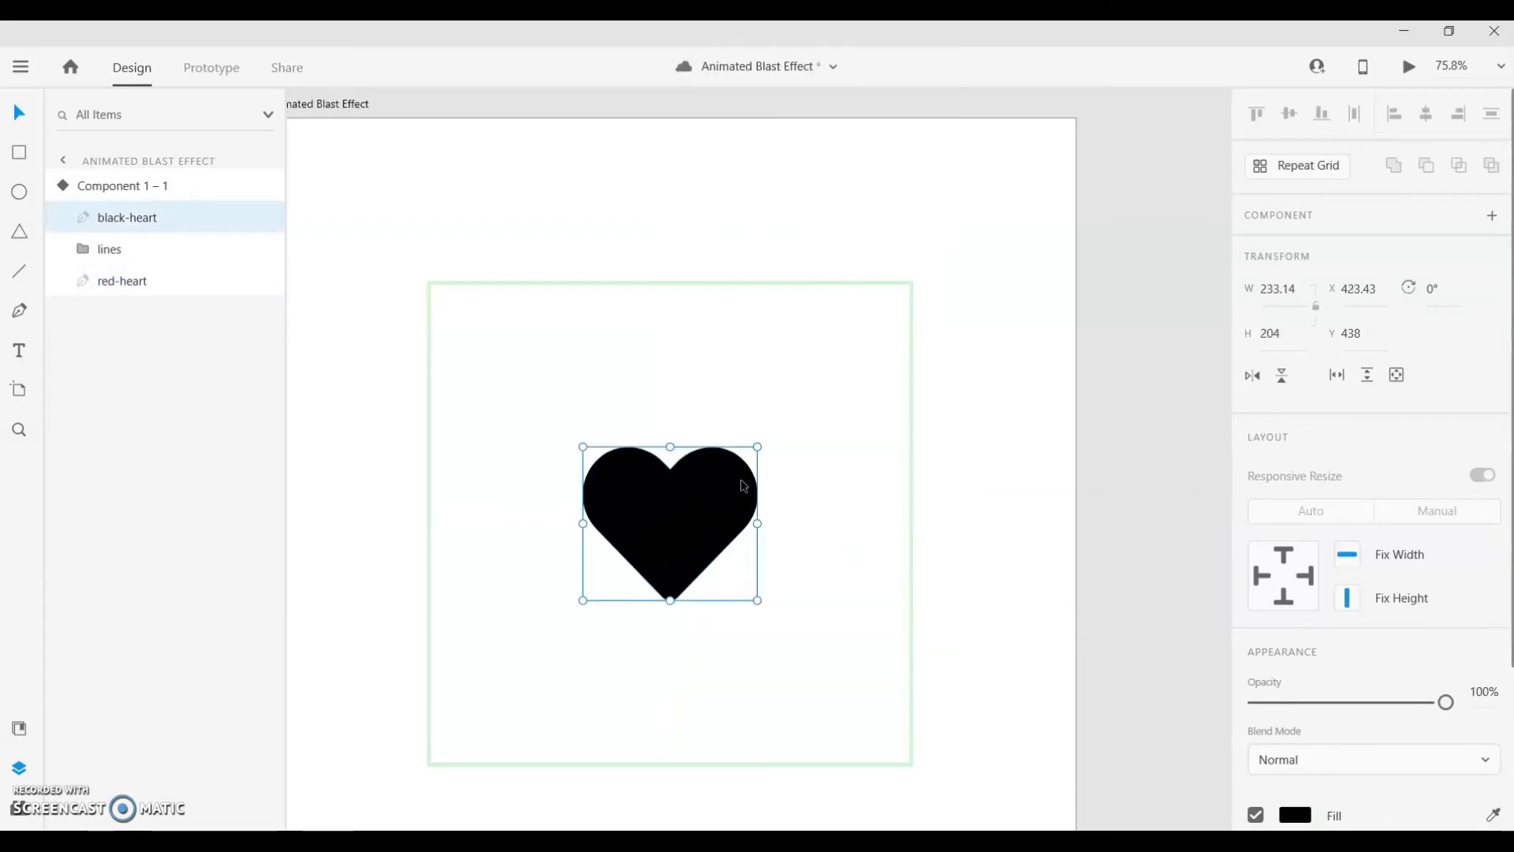
- In the Black state, set the lines group's opacity to 100% and shrink it around its centre to about 115 × 115, behind the black heart
{"action": "left_click", "coordinate": [140, 249]}
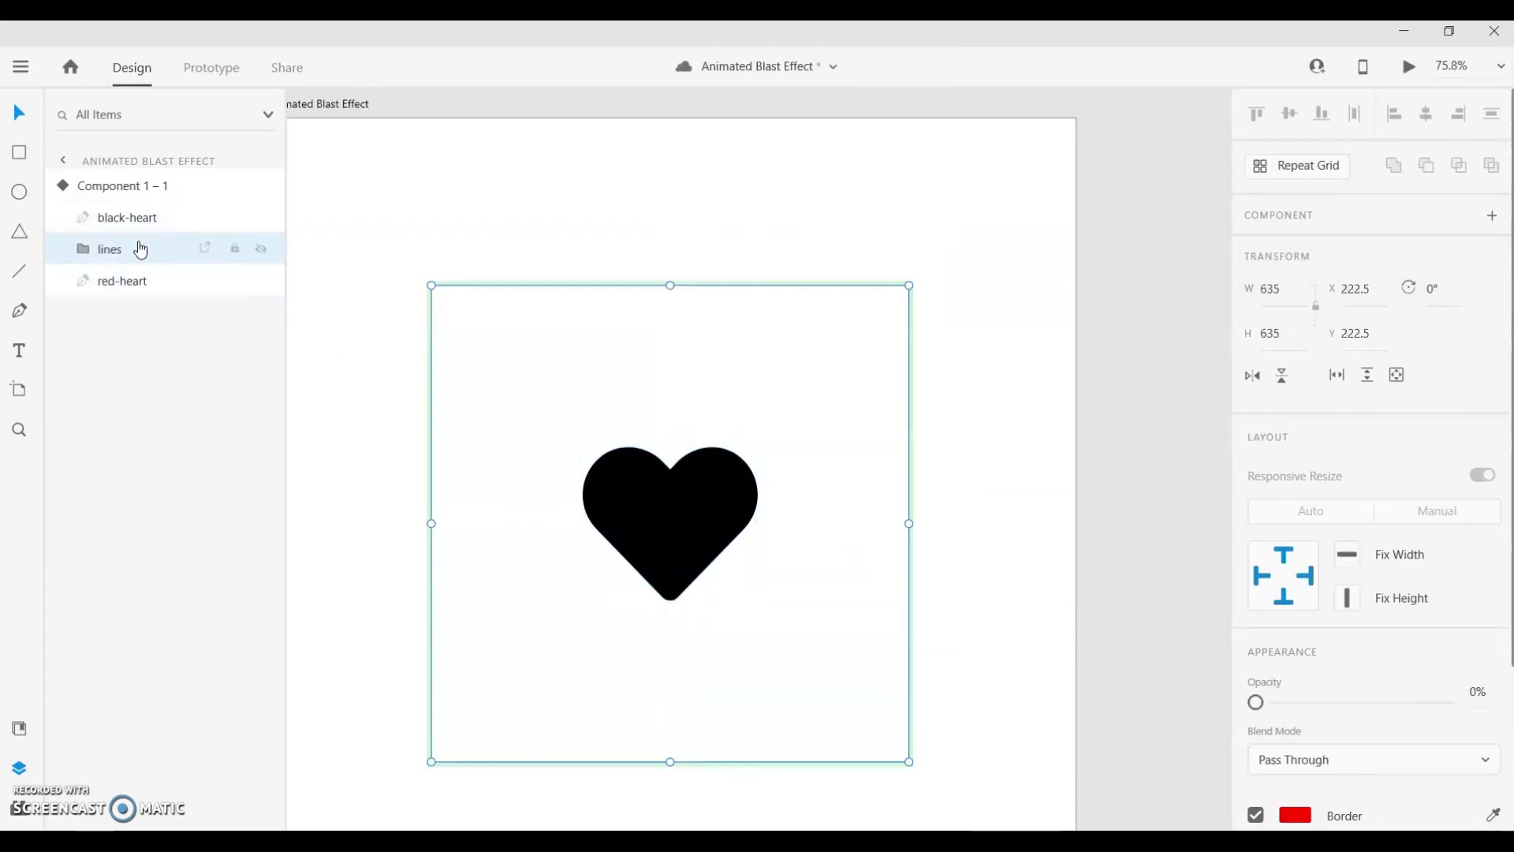
{"action": "left_click", "coordinate": [1350, 692]}
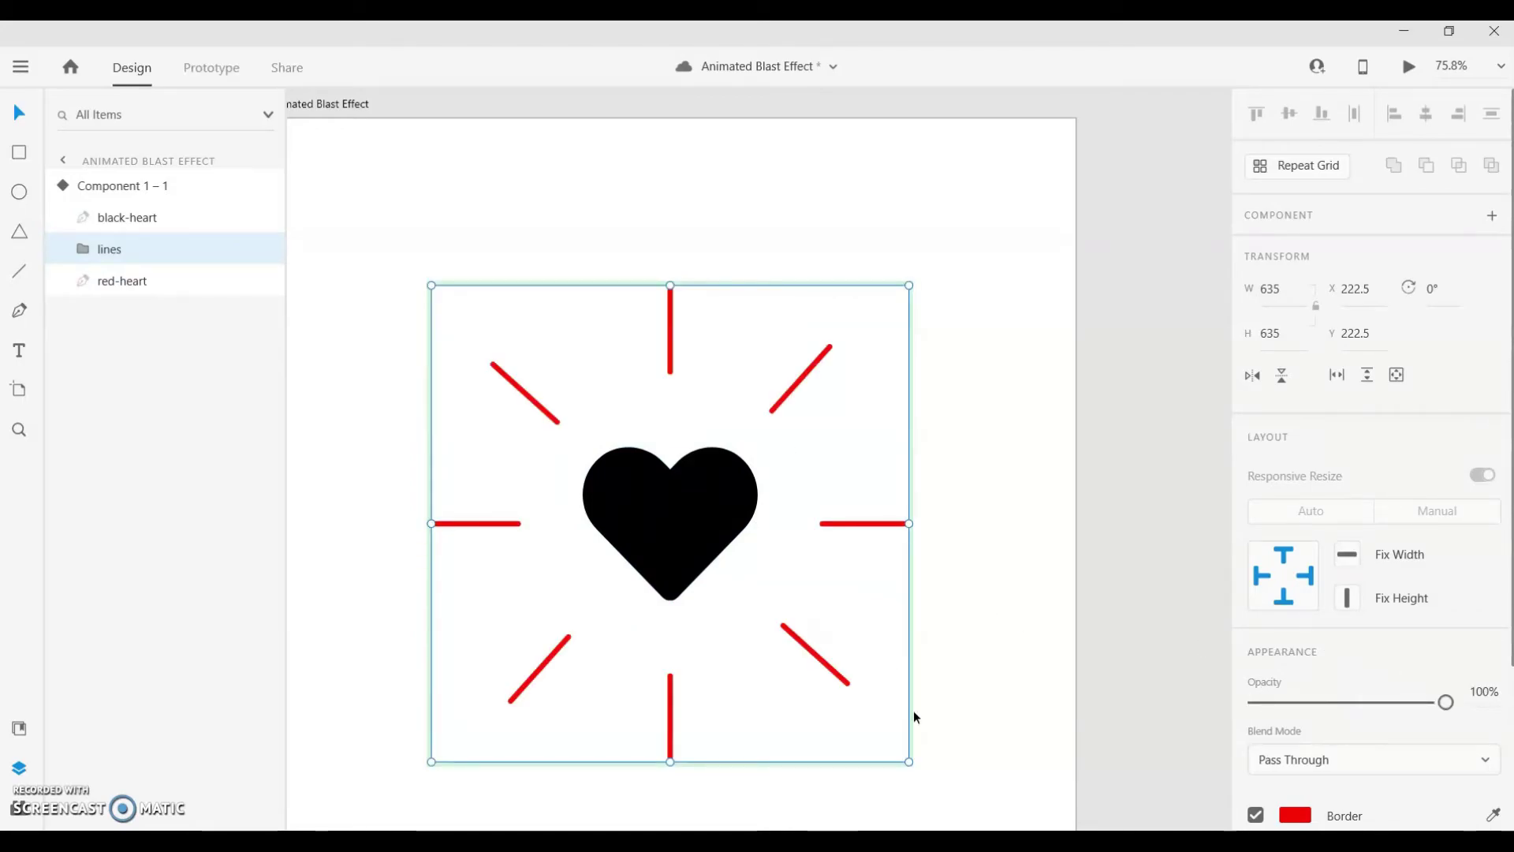
{"action": "left_click_drag", "start_coordinate": [910, 761], "coordinate": [704, 562]}
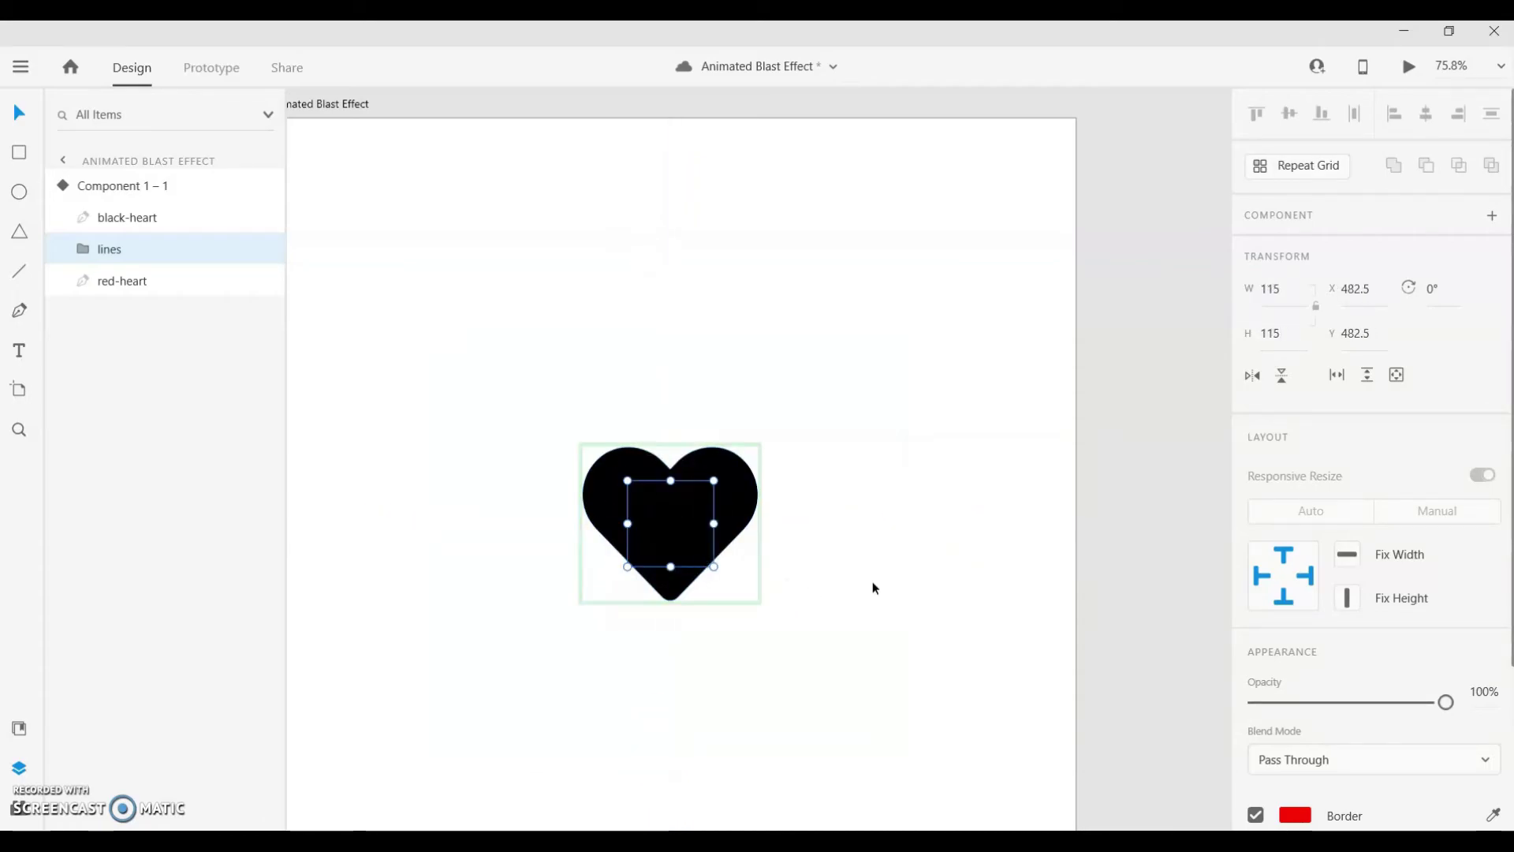
- Change the lines group's border colour to black (#000000) and return to the whole component
{"action": "scroll", "coordinate": [1276, 659], "scroll_direction": "down", "scroll_amount": 3}
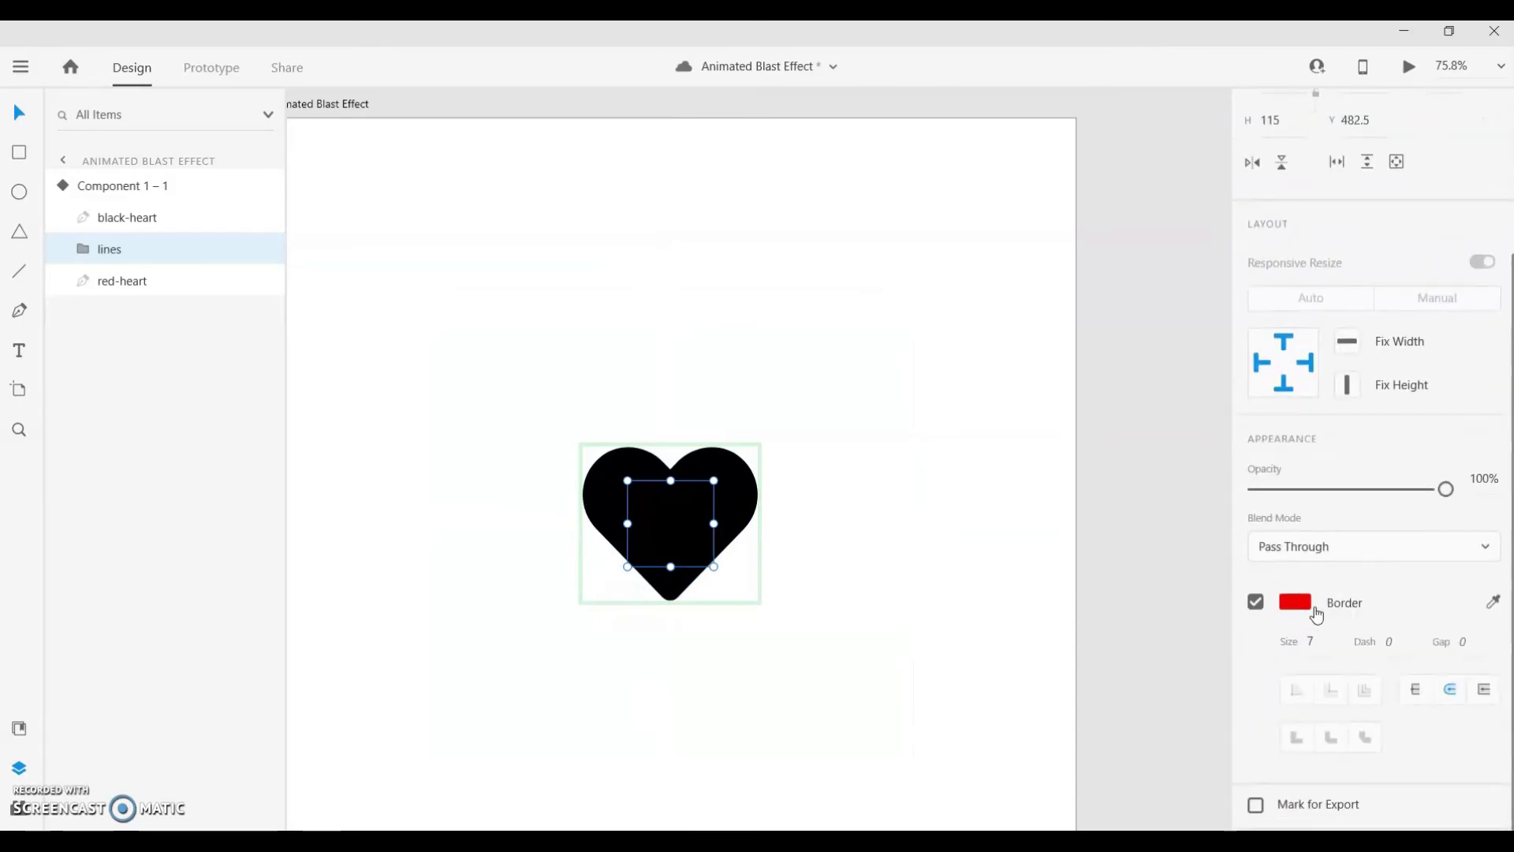
{"action": "left_click", "coordinate": [1288, 604]}
{"action": "left_click", "coordinate": [1042, 720]}
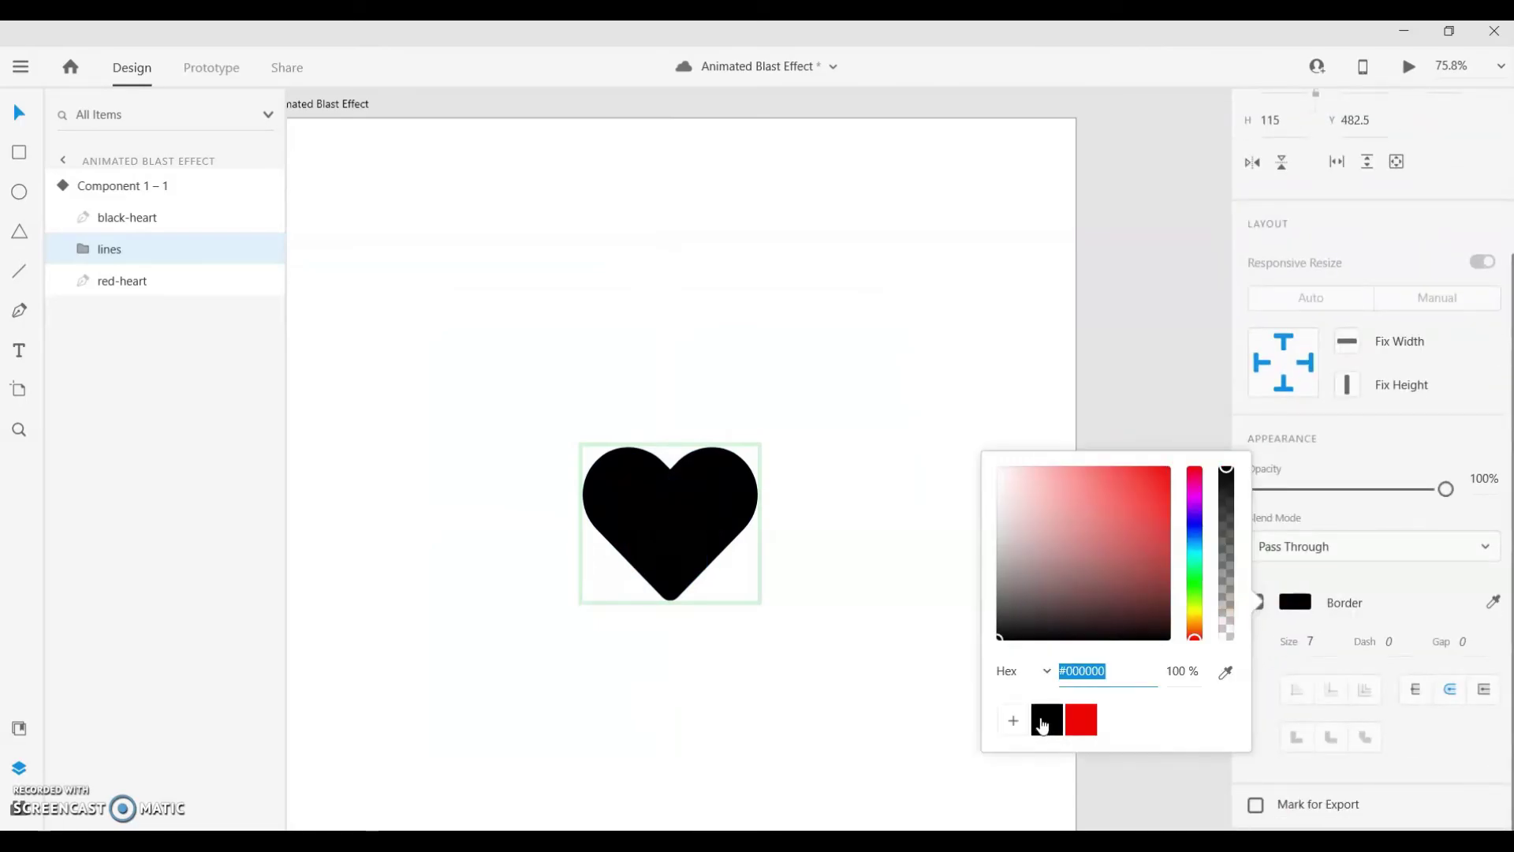
{"action": "left_click", "coordinate": [869, 360]}
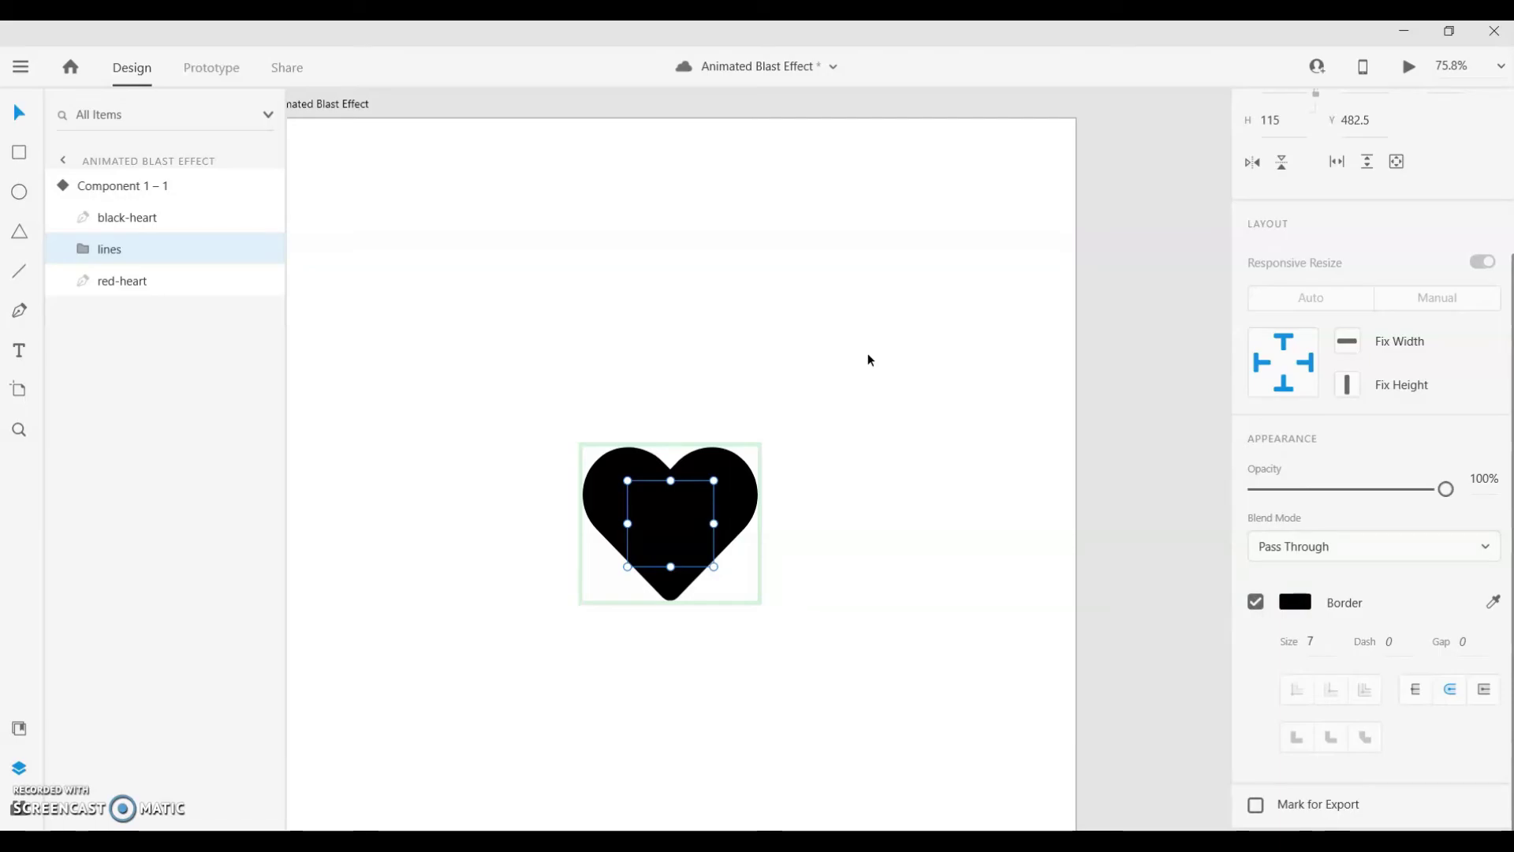
{"action": "key", "text": "Escape"}
{"action": "scroll", "coordinate": [606, 389], "scroll_direction": "down", "scroll_amount": 3}
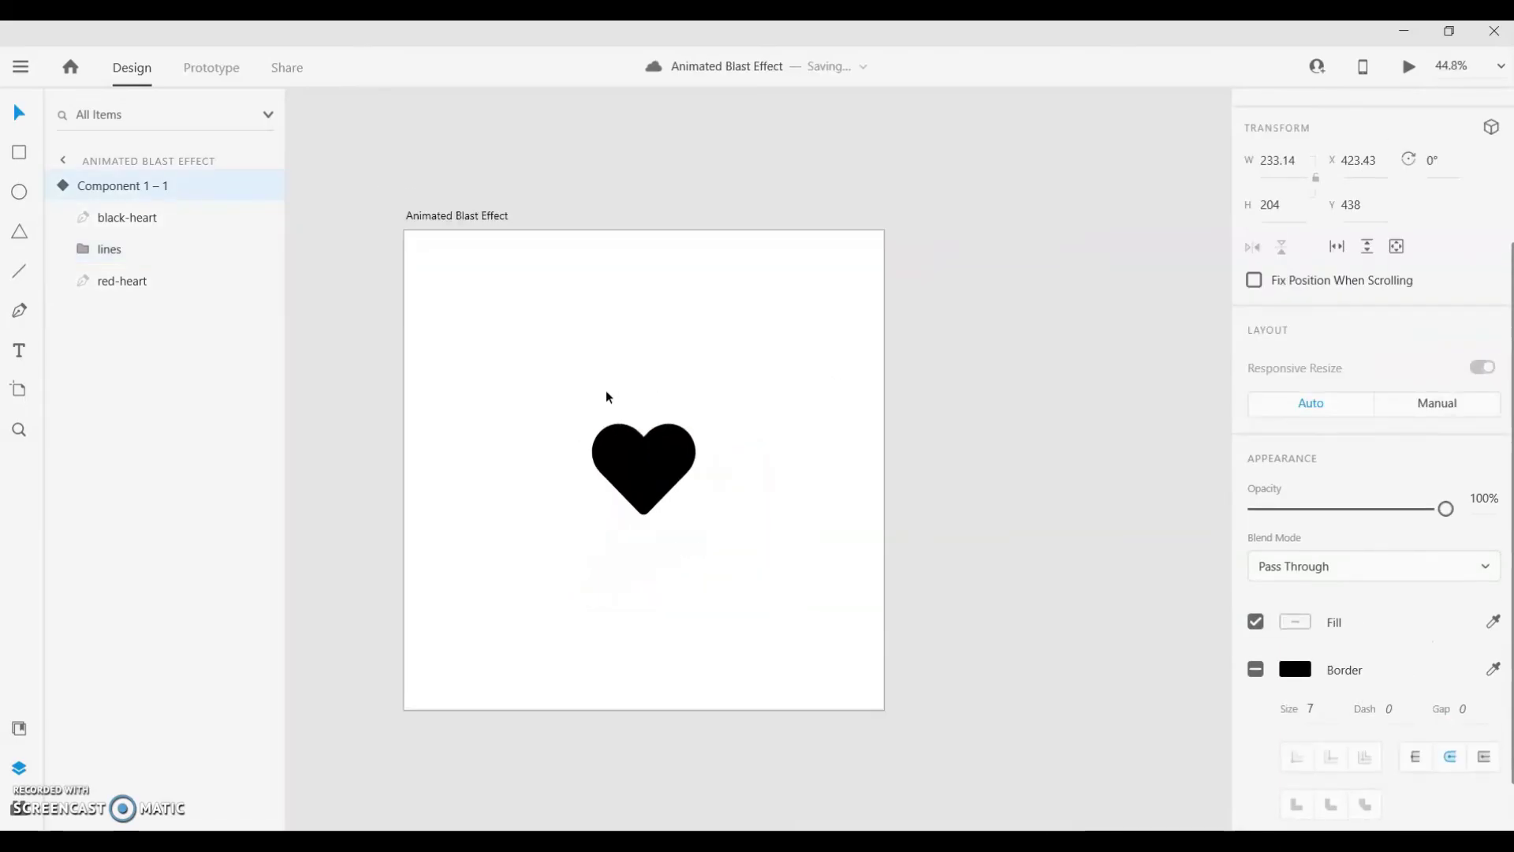
- In Prototype mode, give the Black state a Tap interaction that auto-animates to the Default State
{"action": "left_click", "coordinate": [209, 67]}
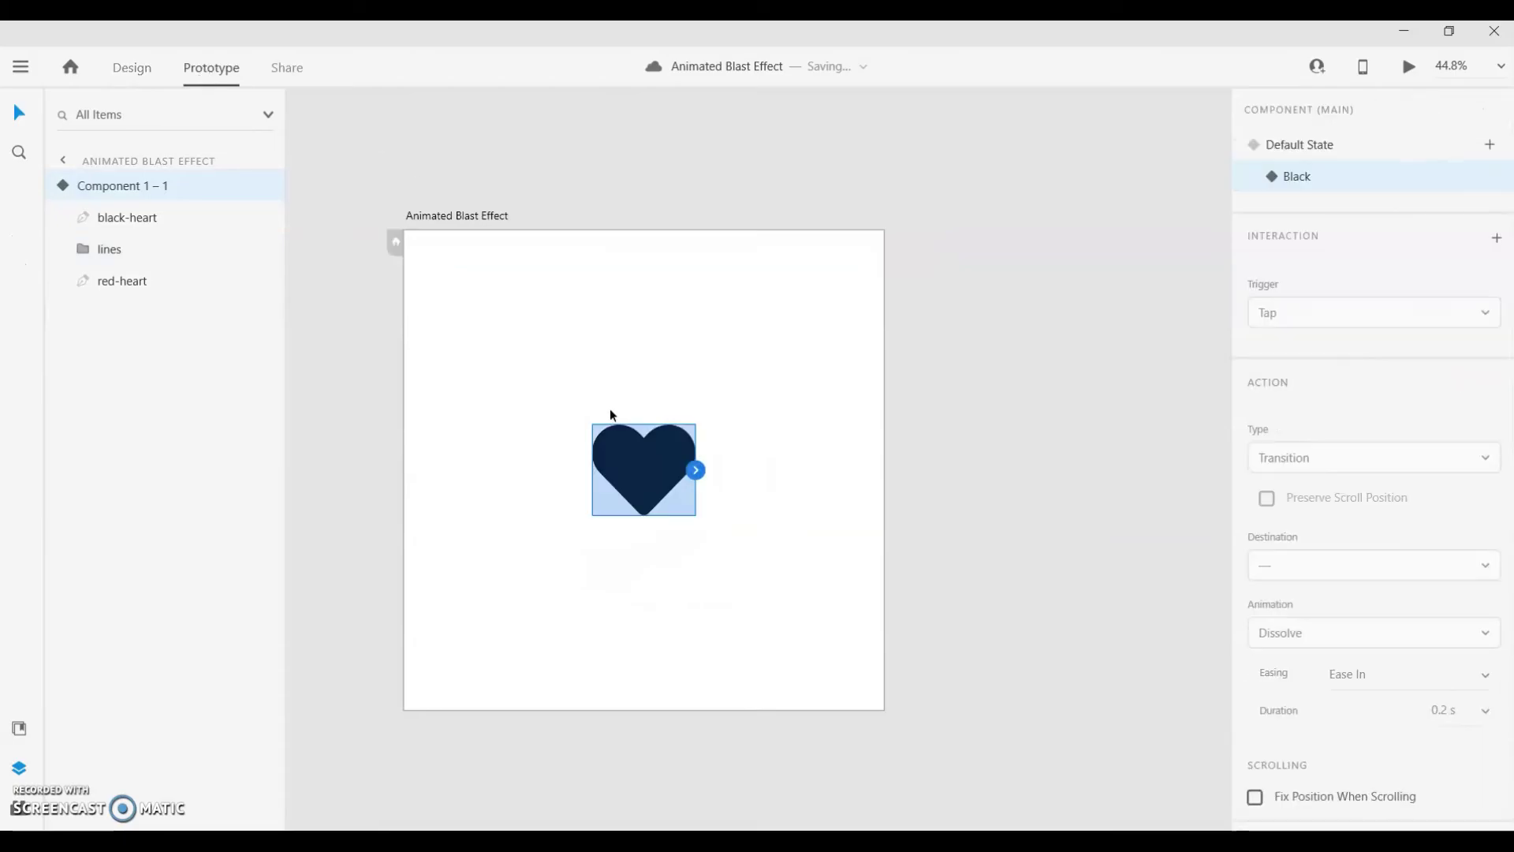
{"action": "left_click", "coordinate": [696, 470]}
{"action": "left_click", "coordinate": [1332, 313]}
{"action": "left_click", "coordinate": [1382, 339]}
{"action": "left_click", "coordinate": [1294, 466]}
{"action": "left_click", "coordinate": [1302, 533]}
{"action": "left_click", "coordinate": [1305, 536]}
{"action": "left_click", "coordinate": [1284, 619]}
- Set the Black state's interaction to Ease In-Out easing with a duration of 0.4 s
{"action": "left_click", "coordinate": [1486, 568]}
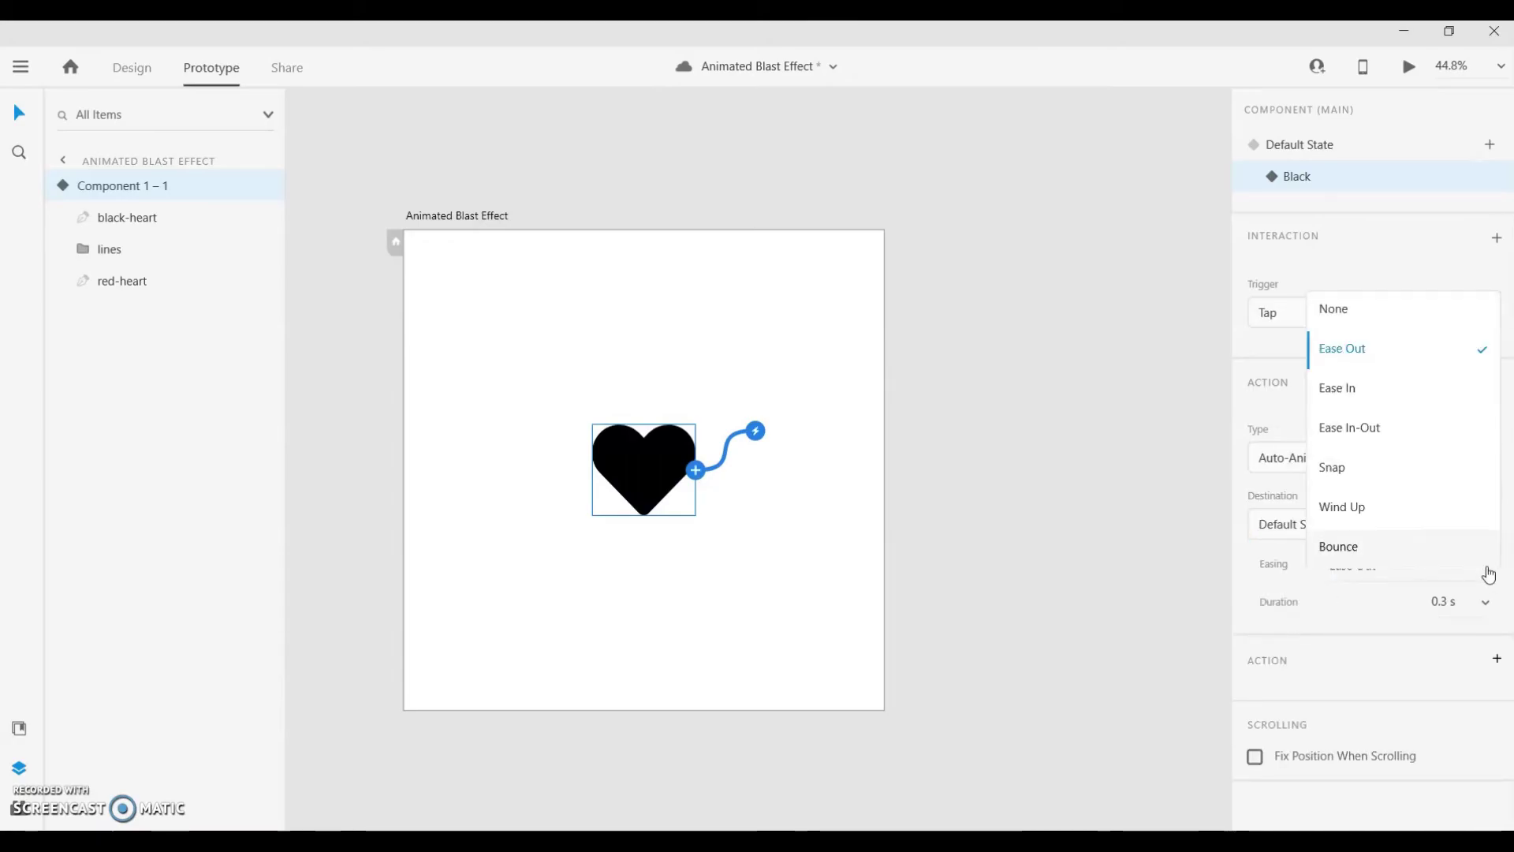
{"action": "left_click", "coordinate": [1369, 428]}
{"action": "left_click", "coordinate": [1446, 600]}
{"action": "key", "text": "BackSpace"}
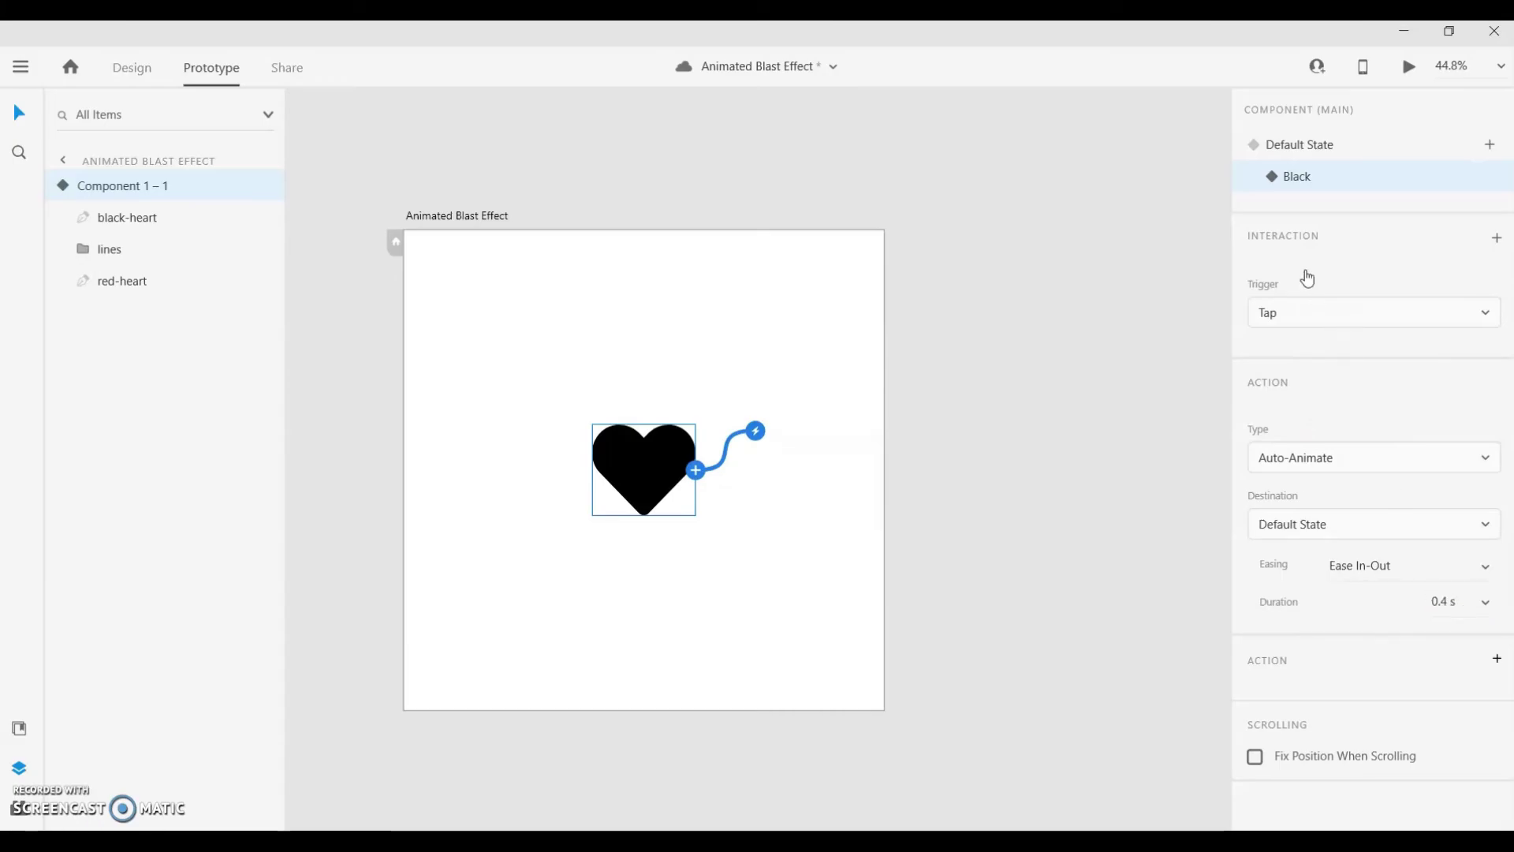
- Give the Default State a Tap interaction that auto-animates to the Black state with Ease In-Out easing over 0.4 s
{"action": "left_click", "coordinate": [1339, 147]}
{"action": "left_click", "coordinate": [784, 470]}
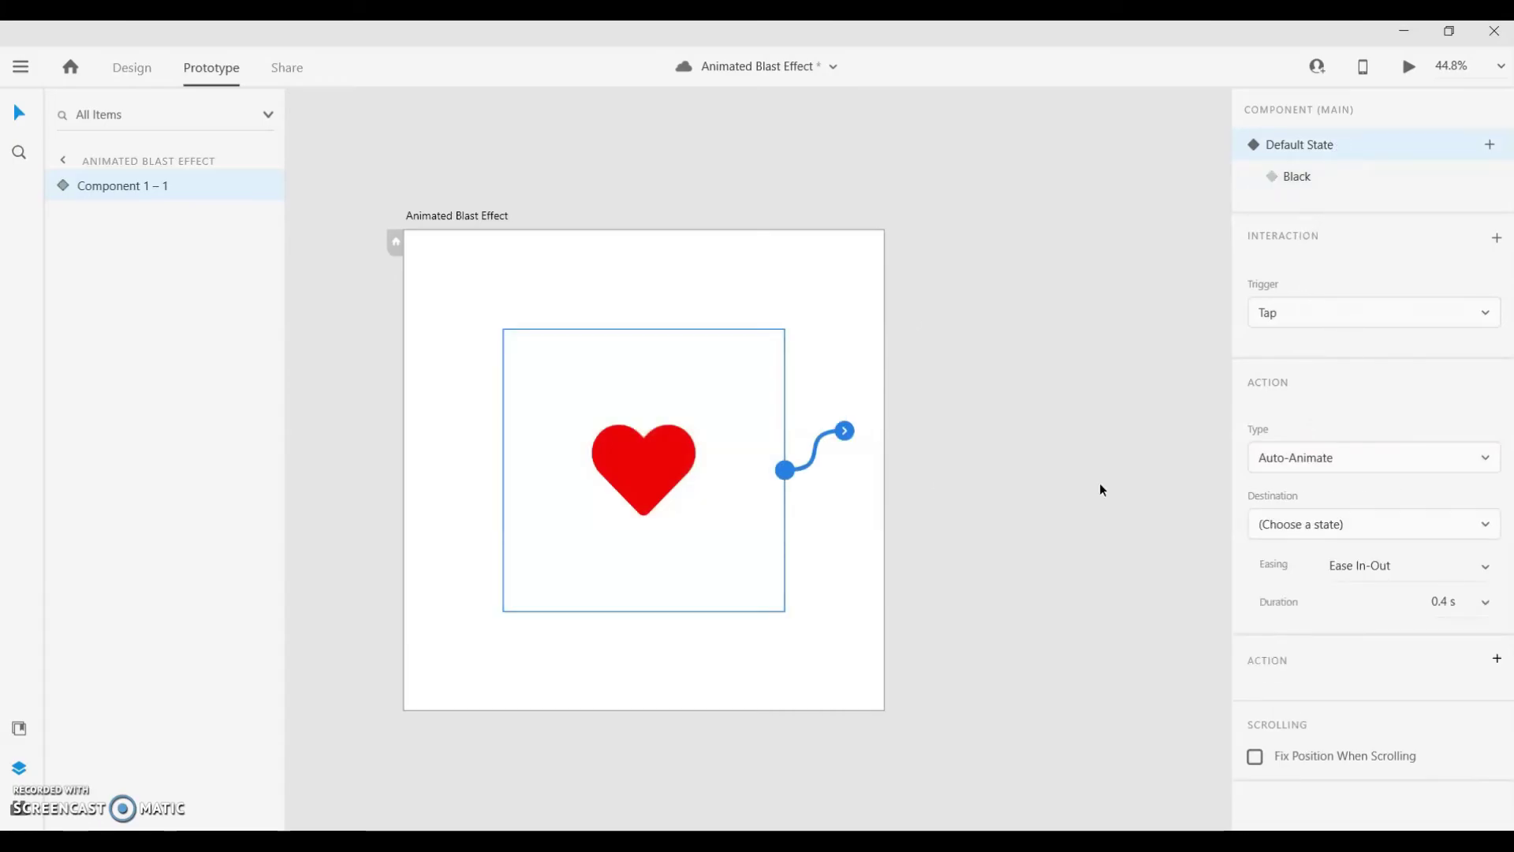
{"action": "left_click", "coordinate": [1324, 460]}
{"action": "left_click", "coordinate": [1349, 491]}
{"action": "left_click", "coordinate": [1325, 464]}
{"action": "left_click", "coordinate": [1301, 536]}
{"action": "left_click", "coordinate": [1333, 527]}
{"action": "left_click", "coordinate": [1325, 619]}
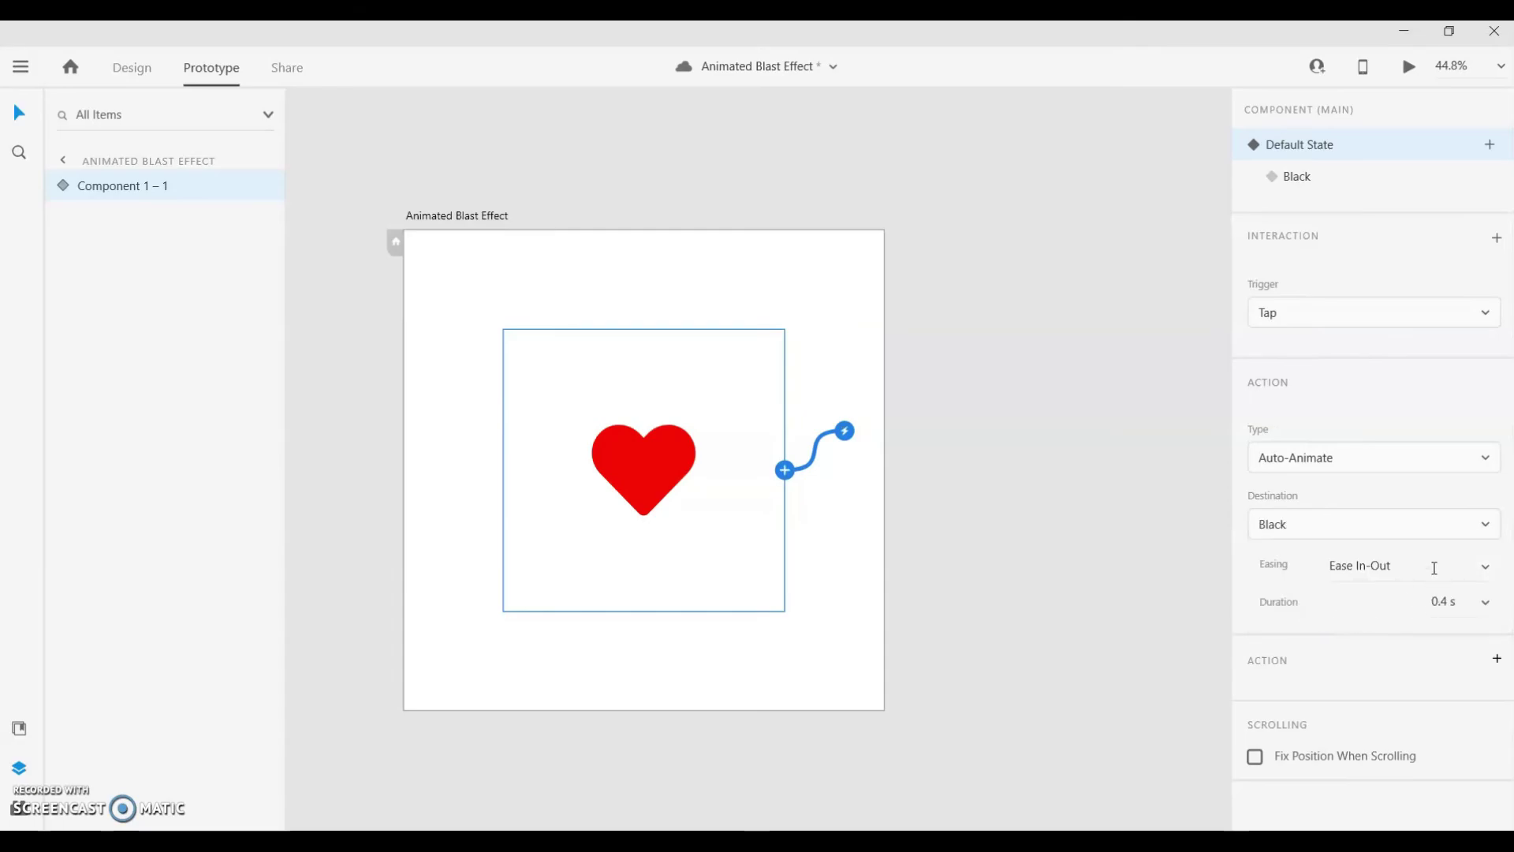
{"action": "left_click", "coordinate": [1472, 605]}
{"action": "left_click", "coordinate": [1449, 566]}
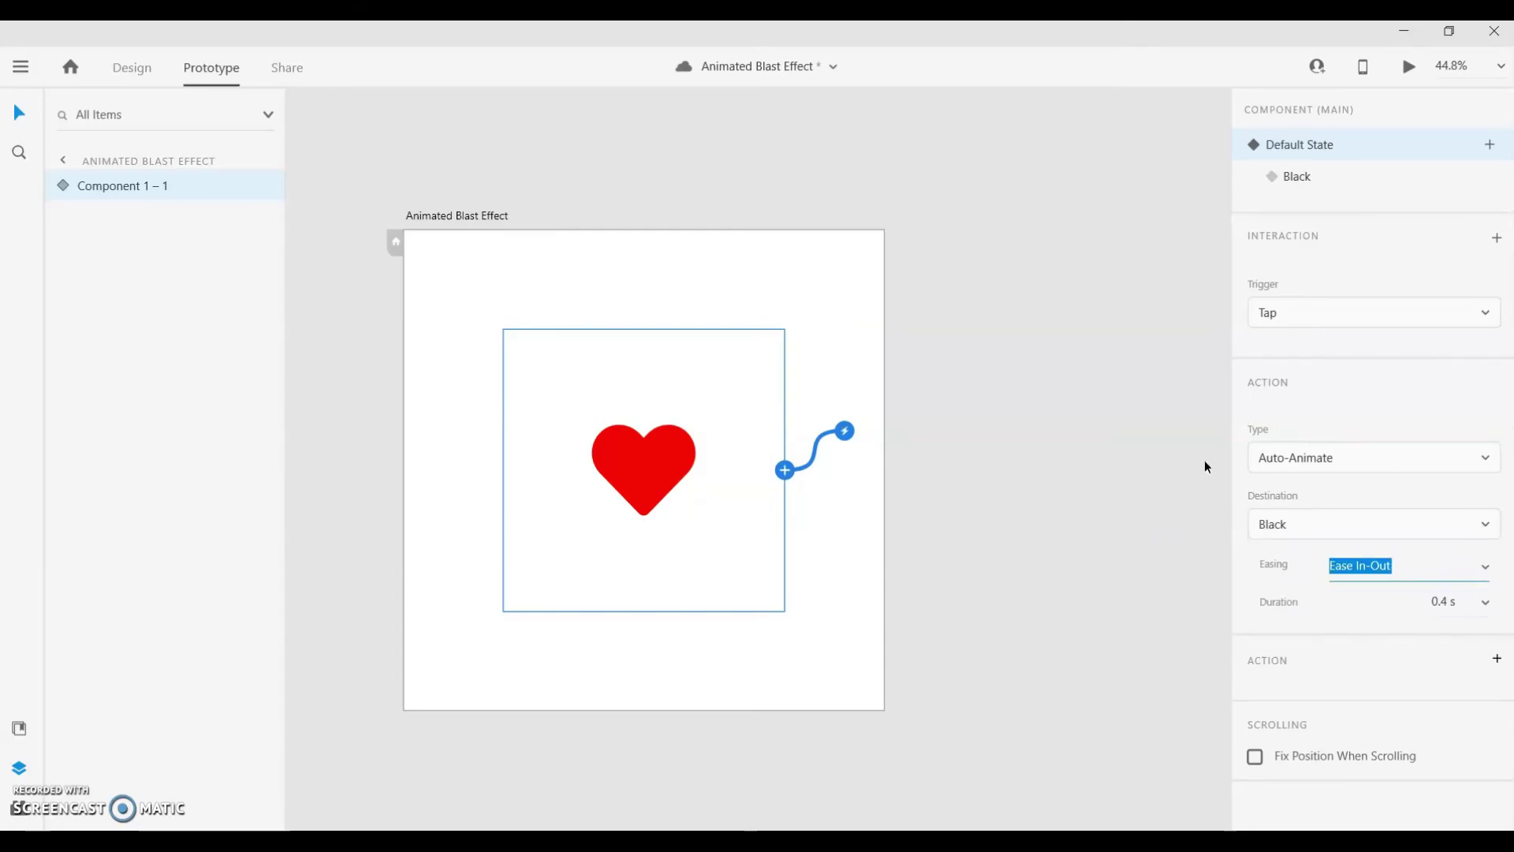
- Preview the prototype from the Black state and tap the heart repeatedly to check the animation between both states
{"action": "left_click", "coordinate": [1324, 188]}
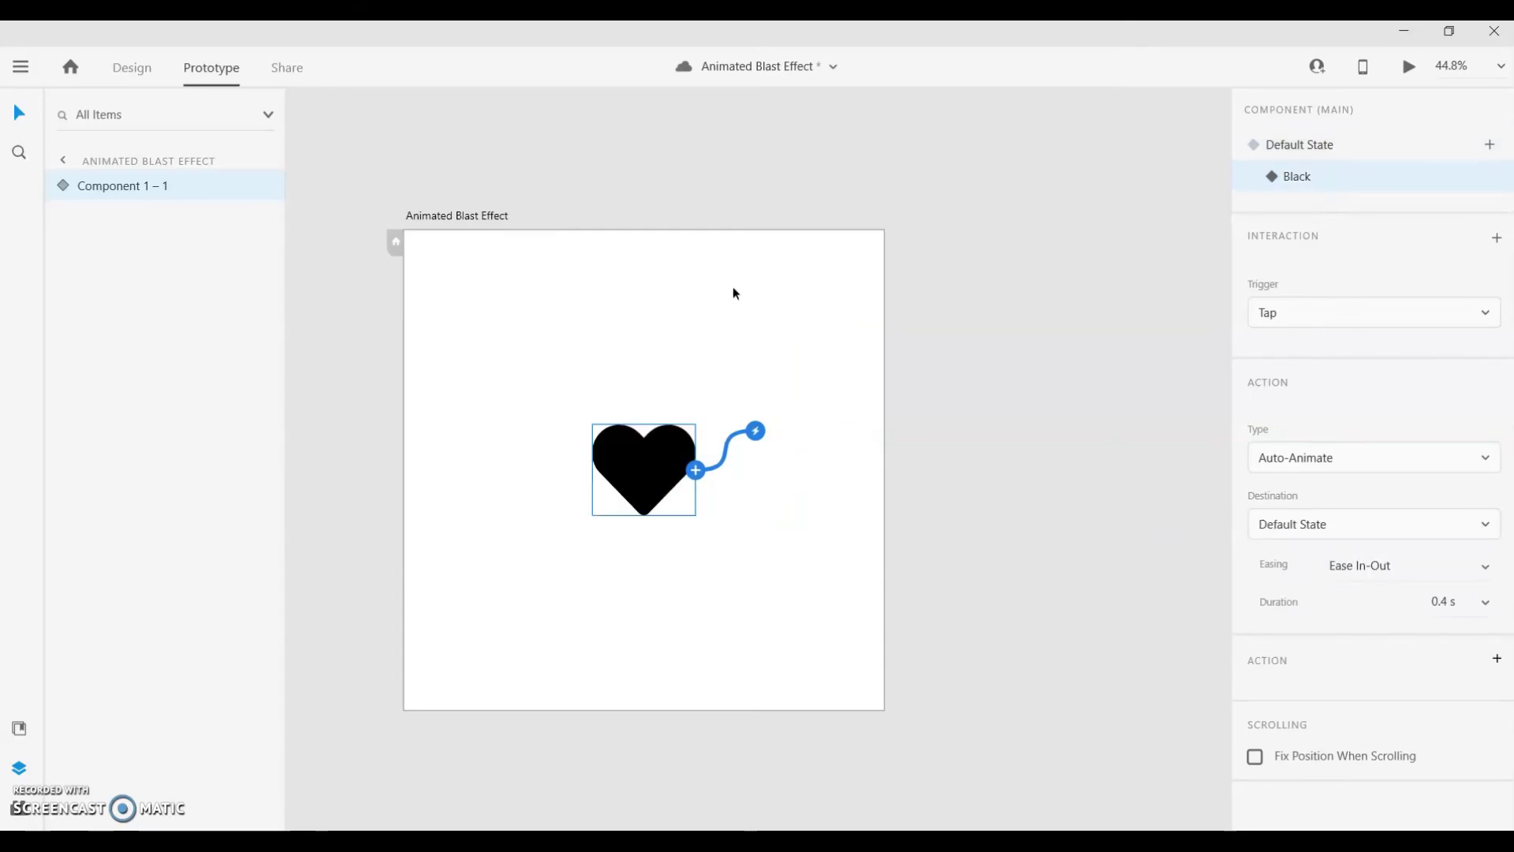
{"action": "left_click", "coordinate": [1410, 69]}
{"action": "left_click", "coordinate": [606, 429]}
{"action": "left_click", "coordinate": [621, 426]}
{"action": "left_click", "coordinate": [622, 430]}
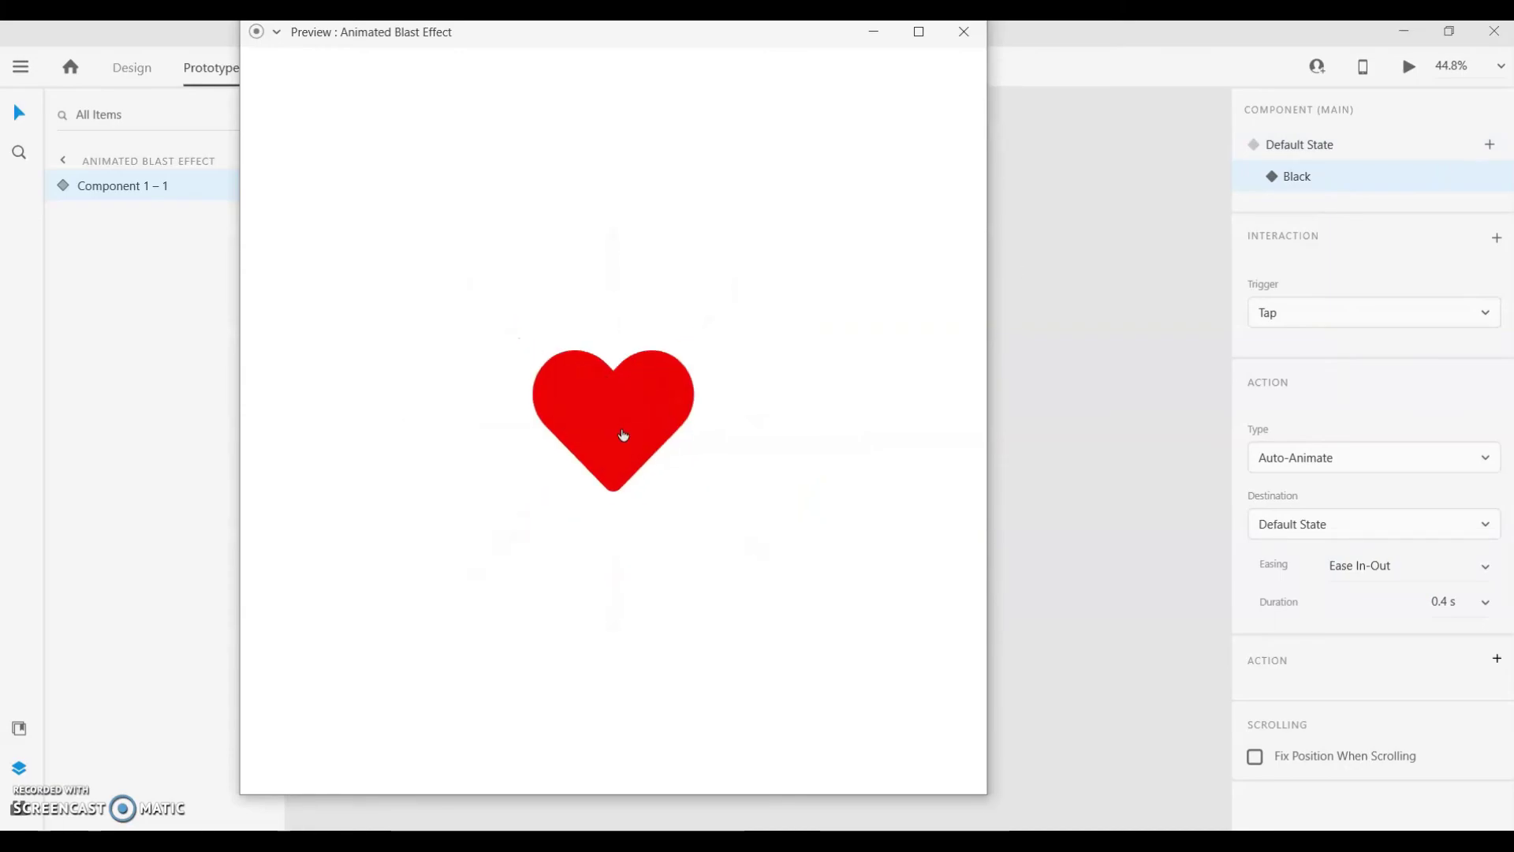
{"action": "left_click", "coordinate": [622, 429]}
{"action": "left_click", "coordinate": [624, 436]}
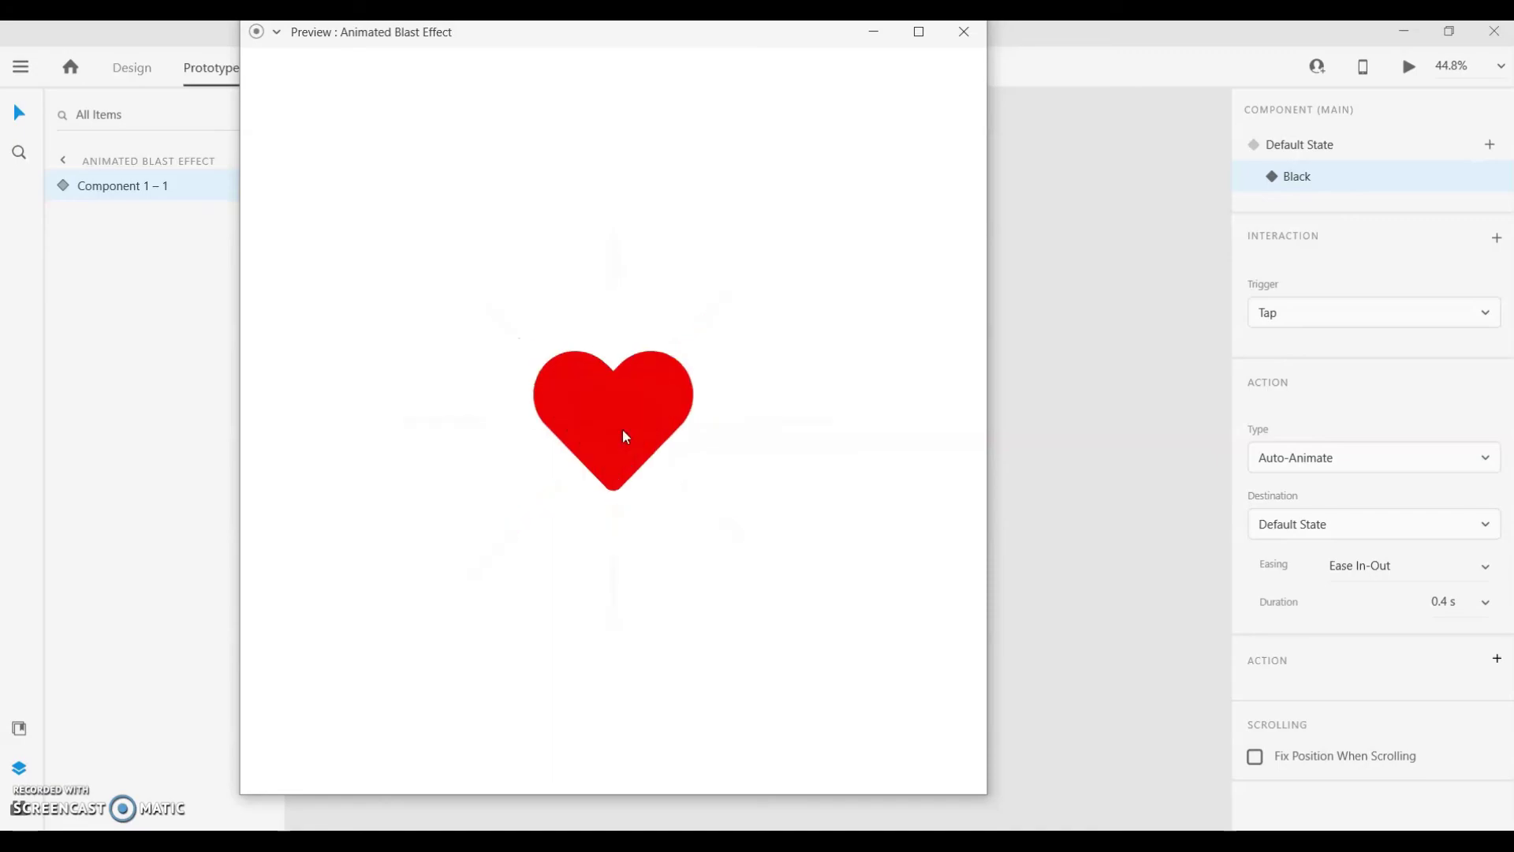
{"action": "key", "text": "alt+Tab"}
- Shorten the tap transition's duration to 0.2 s in both the Black state and the Default State
{"action": "left_click", "coordinate": [1468, 612]}
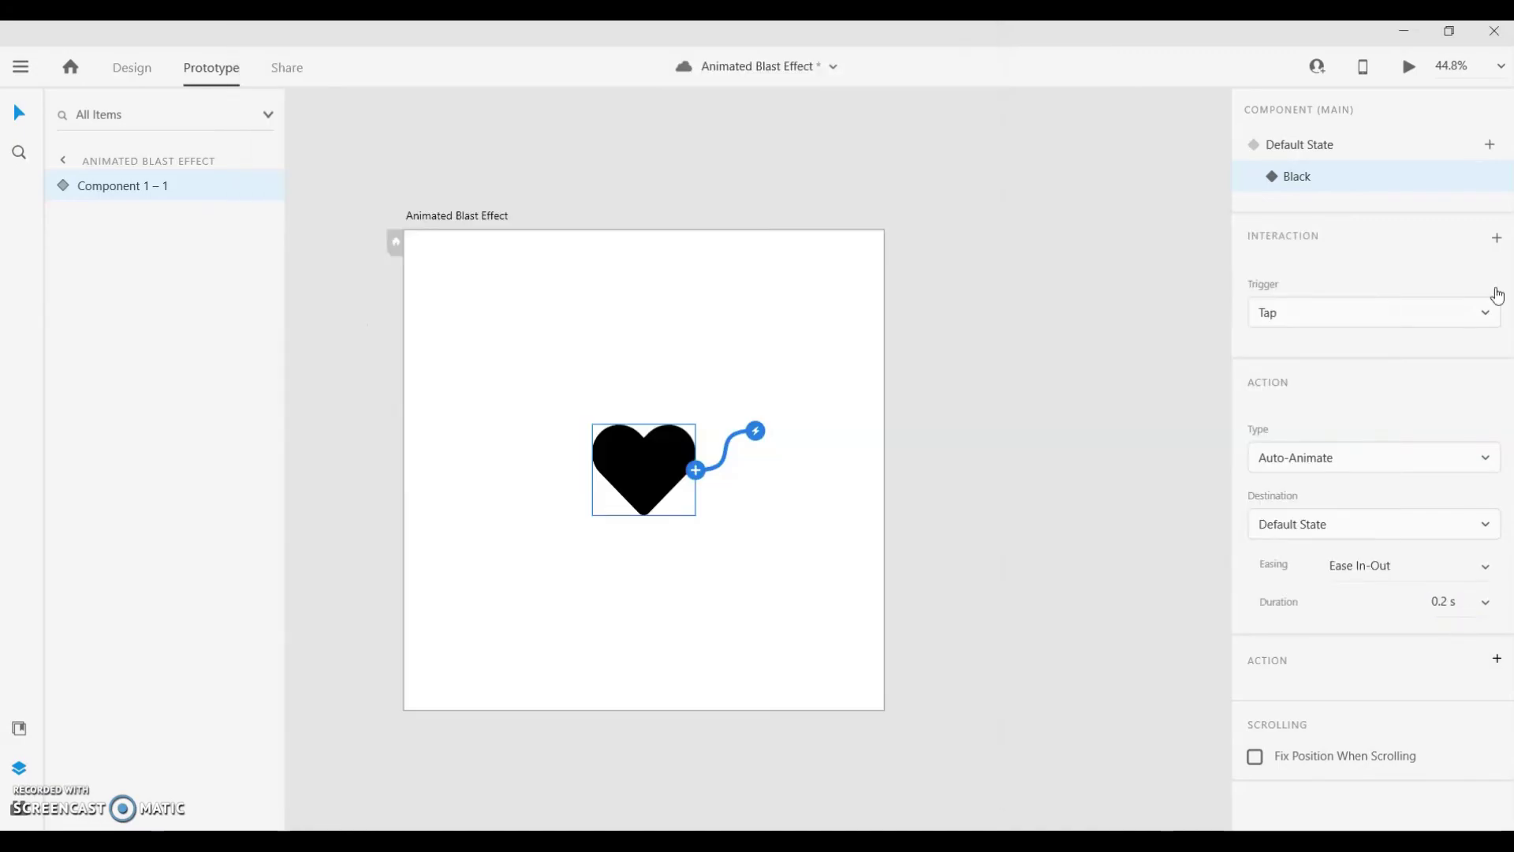
{"action": "left_click", "coordinate": [1360, 158]}
{"action": "left_click", "coordinate": [1465, 608]}
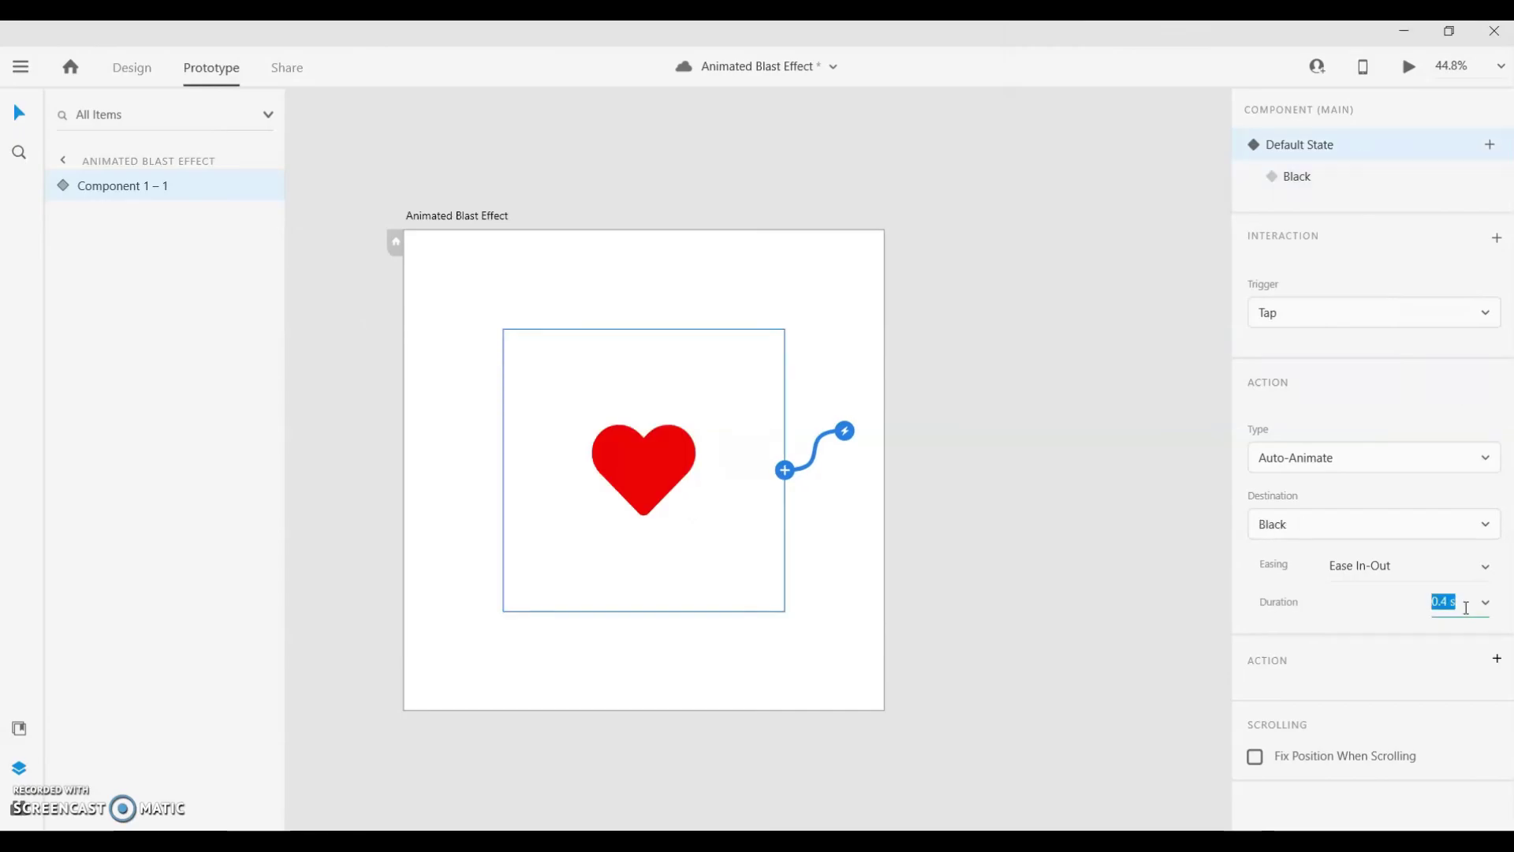
{"action": "type", "text": "0.2"}
{"action": "key", "text": "Return"}
- Switch back to the Black state and preview the prototype again, tapping the heart repeatedly to test the faster blast animation
{"action": "left_click", "coordinate": [1341, 176]}
{"action": "left_click", "coordinate": [1409, 69]}
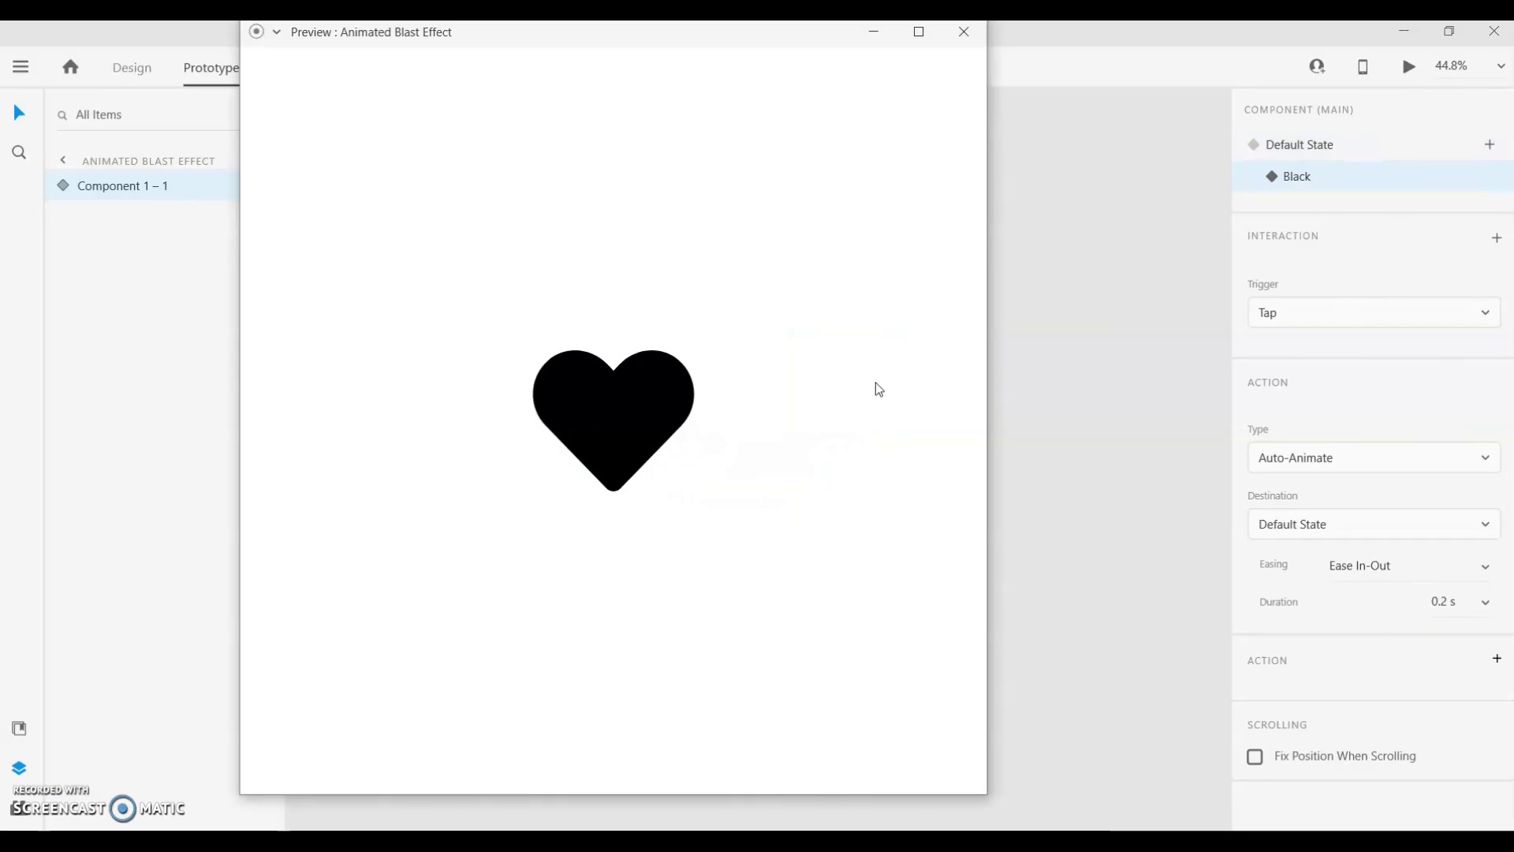
{"action": "left_click", "coordinate": [654, 430]}
{"action": "left_click", "coordinate": [653, 429]}
{"action": "left_click", "coordinate": [653, 429]}
{"action": "left_click", "coordinate": [652, 429]}
{"action": "left_click", "coordinate": [652, 429]}
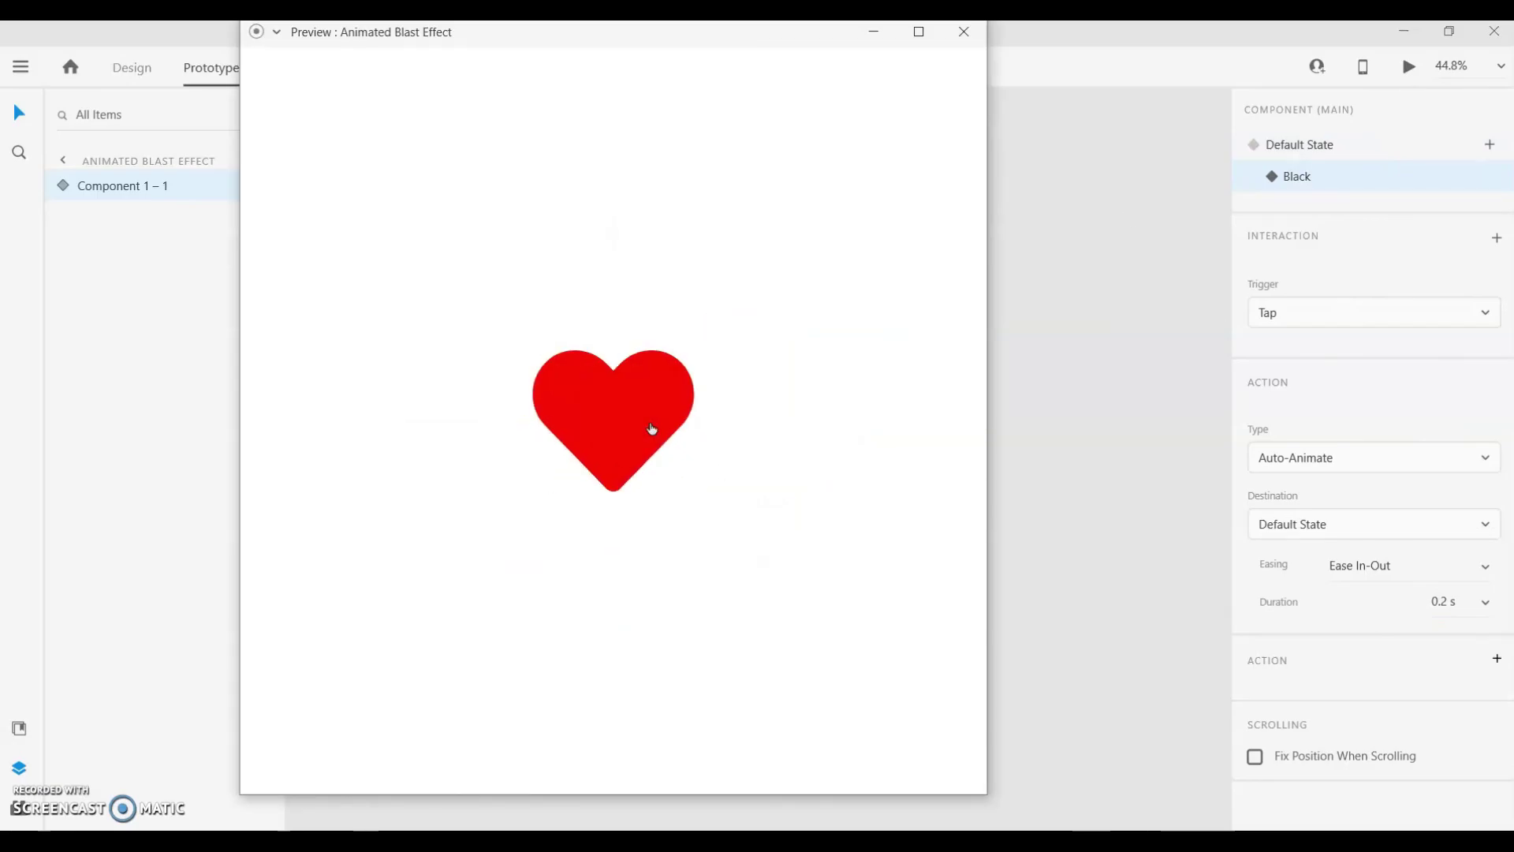
{"action": "left_click", "coordinate": [652, 429]}
{"action": "left_click", "coordinate": [652, 429]}
{"action": "left_click", "coordinate": [652, 429]}
{"action": "left_click", "coordinate": [653, 429]}
{"action": "left_click", "coordinate": [652, 429]}
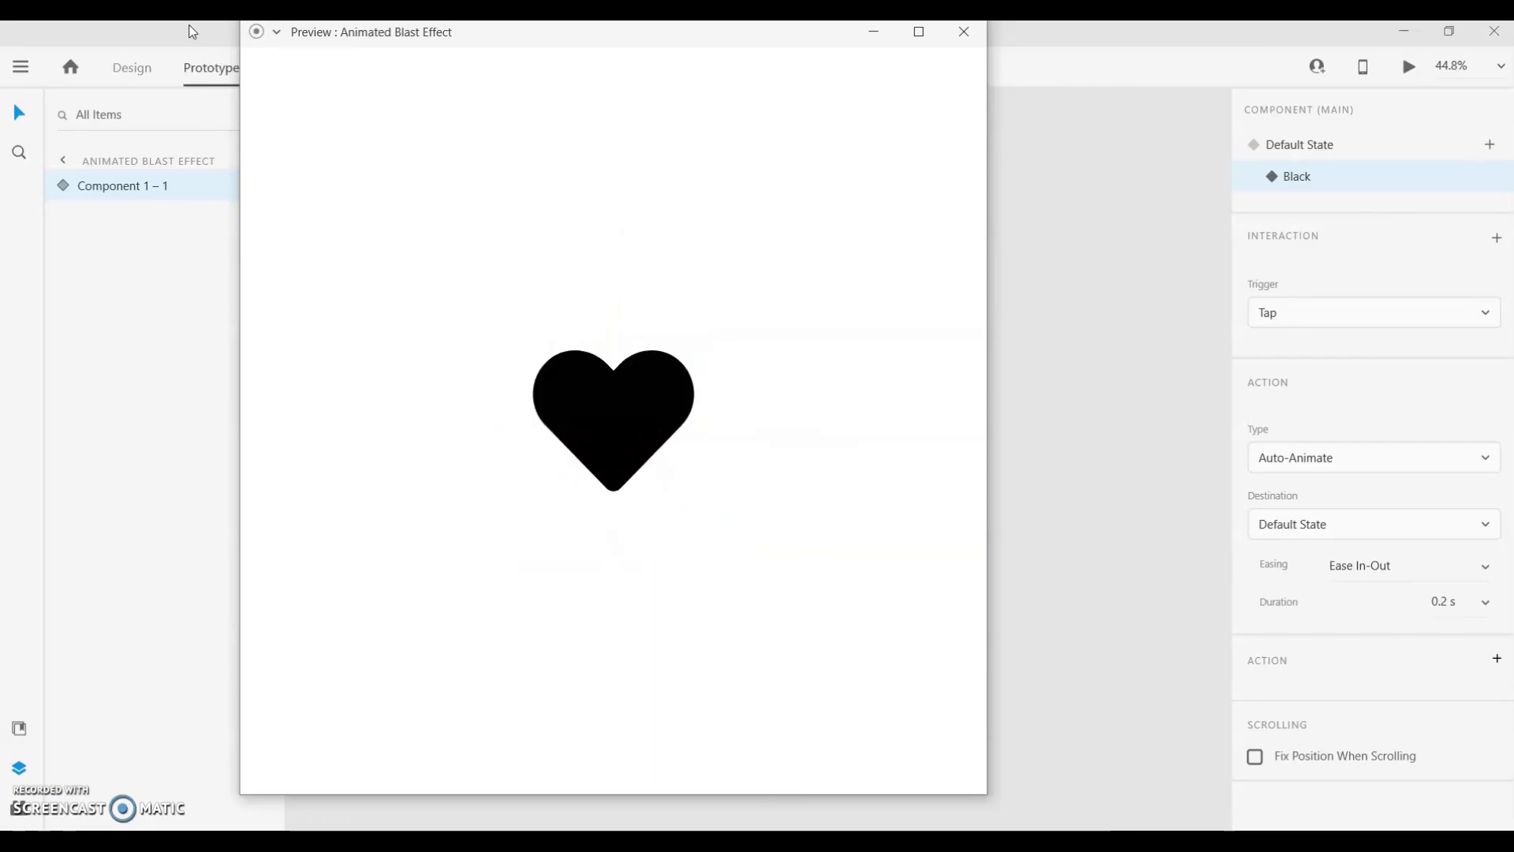